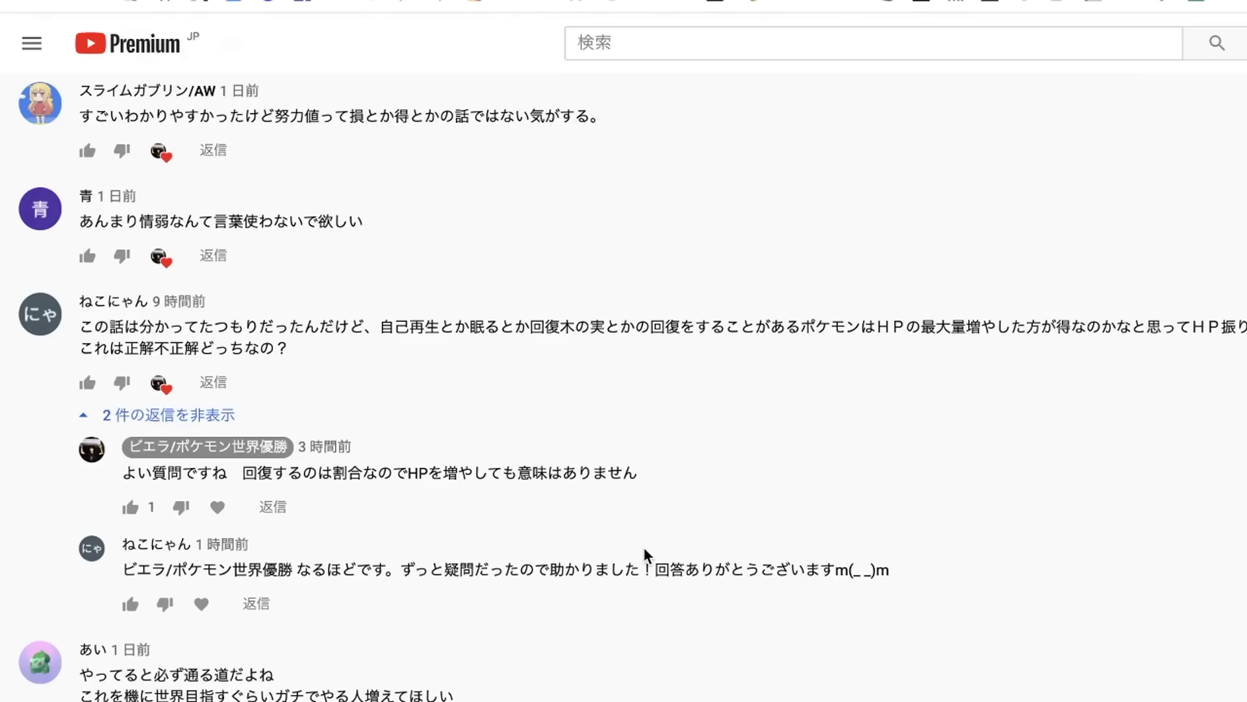
{"action": "scroll", "coordinate": [821, 383], "scroll_direction": "down", "scroll_amount": 10}
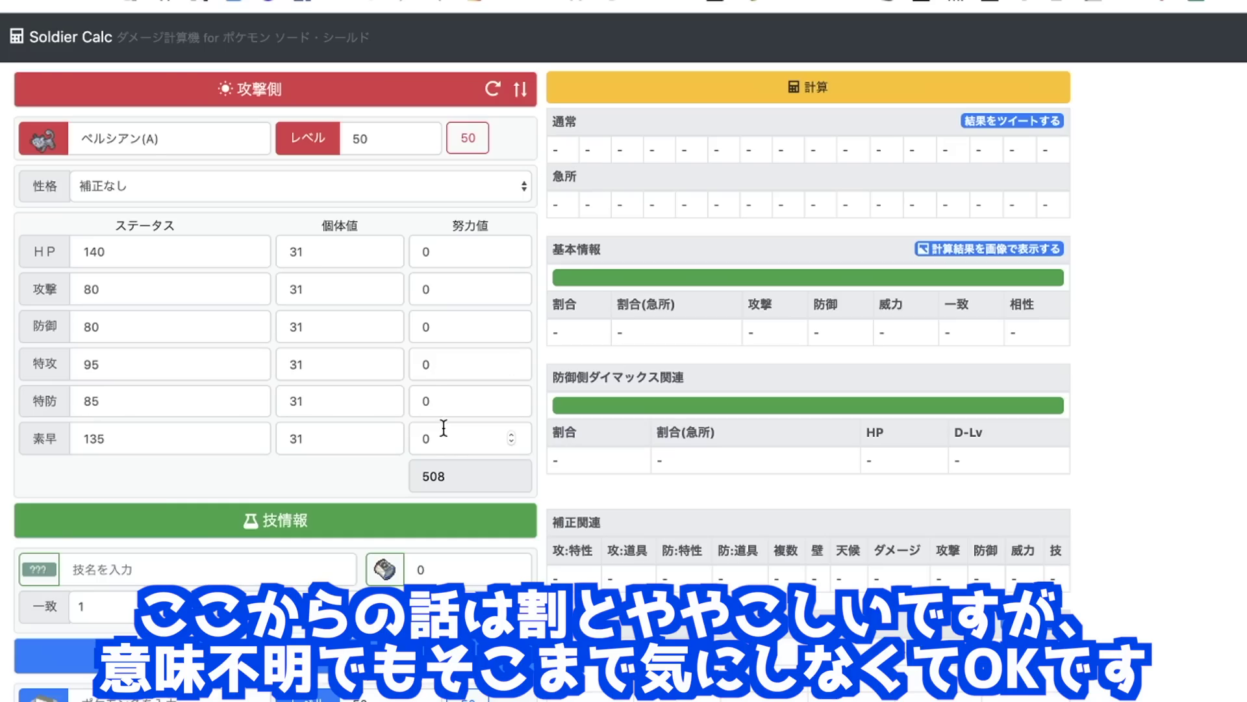
Step: Set the attacker's Speed (素早) effort value to 252 and its nature to おくびょう
{"action": "left_click", "coordinate": [447, 435]}
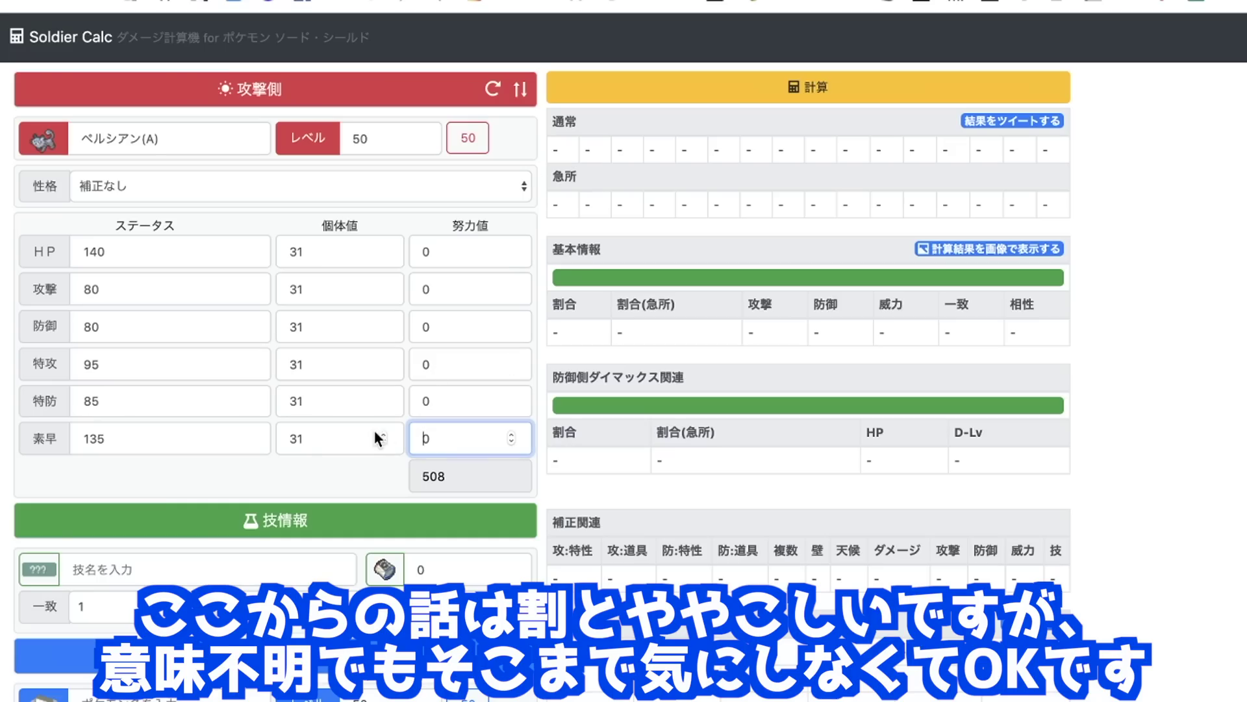
{"action": "double_click", "coordinate": [444, 439]}
{"action": "type", "text": "252"}
{"action": "left_click", "coordinate": [376, 187]}
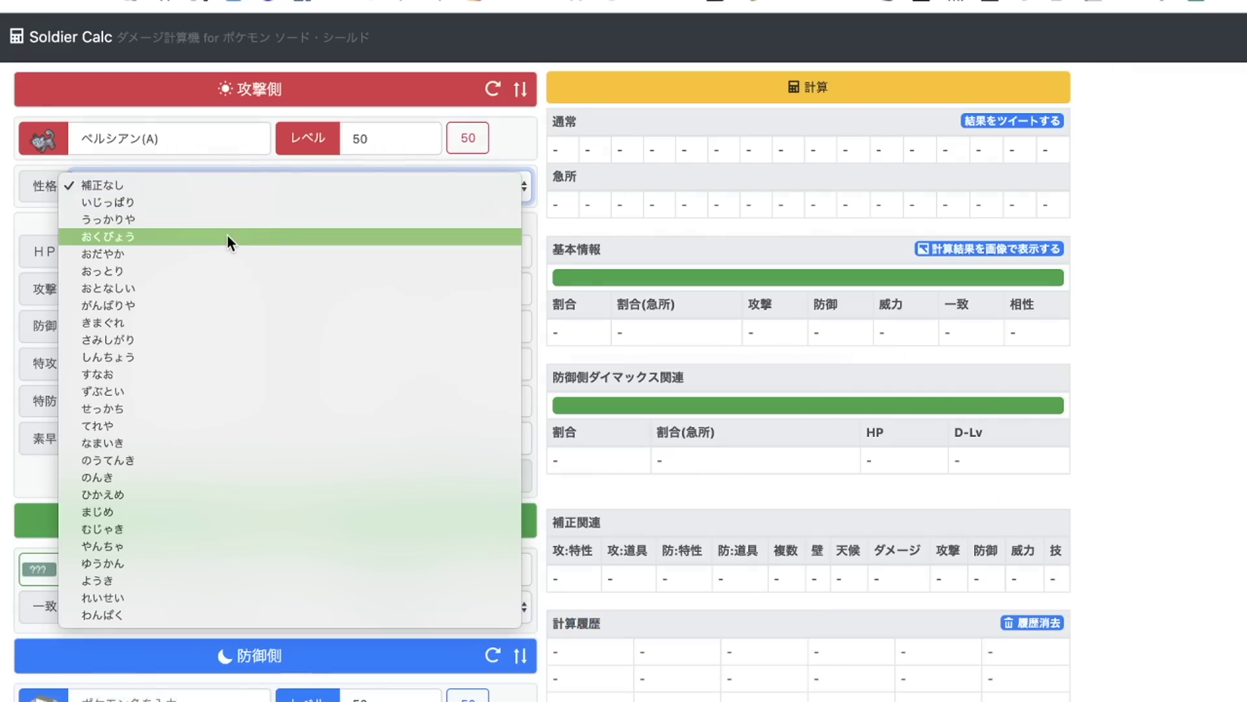
{"action": "left_click", "coordinate": [228, 236]}
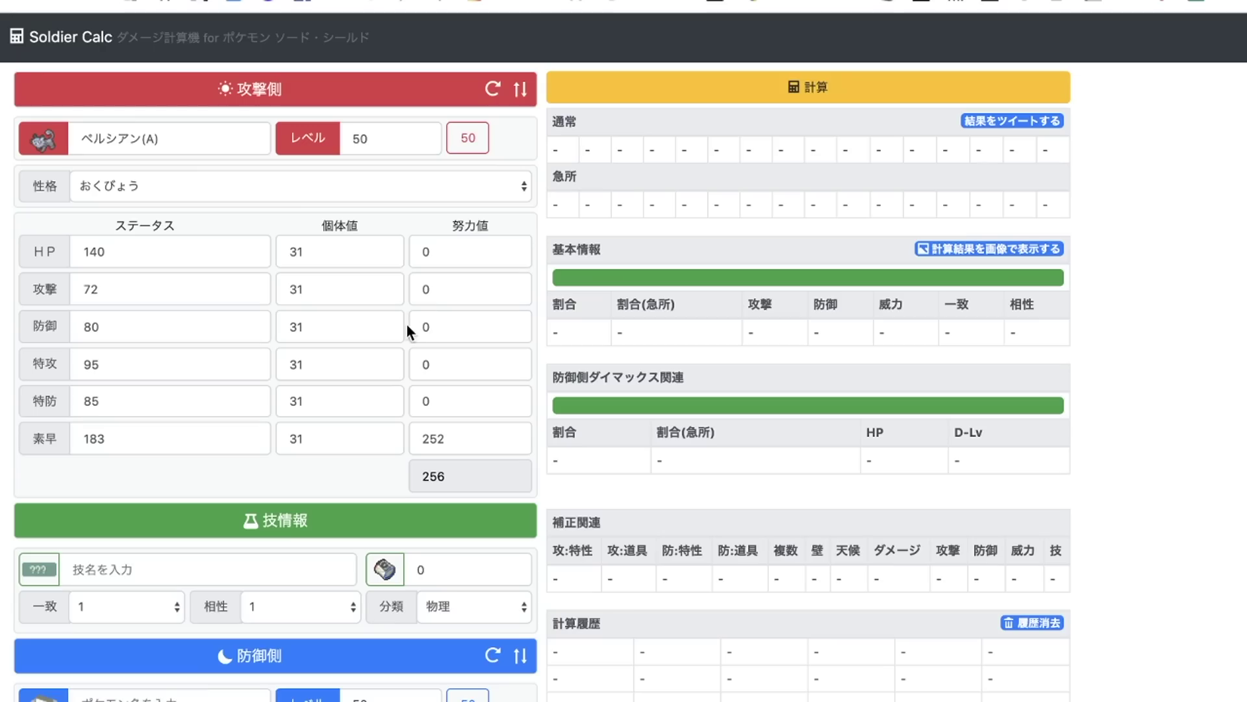
Step: Invest 252 effort points in the attacker's Defense (防御) and 4 in HP
{"action": "double_click", "coordinate": [437, 324]}
{"action": "type", "text": "252"}
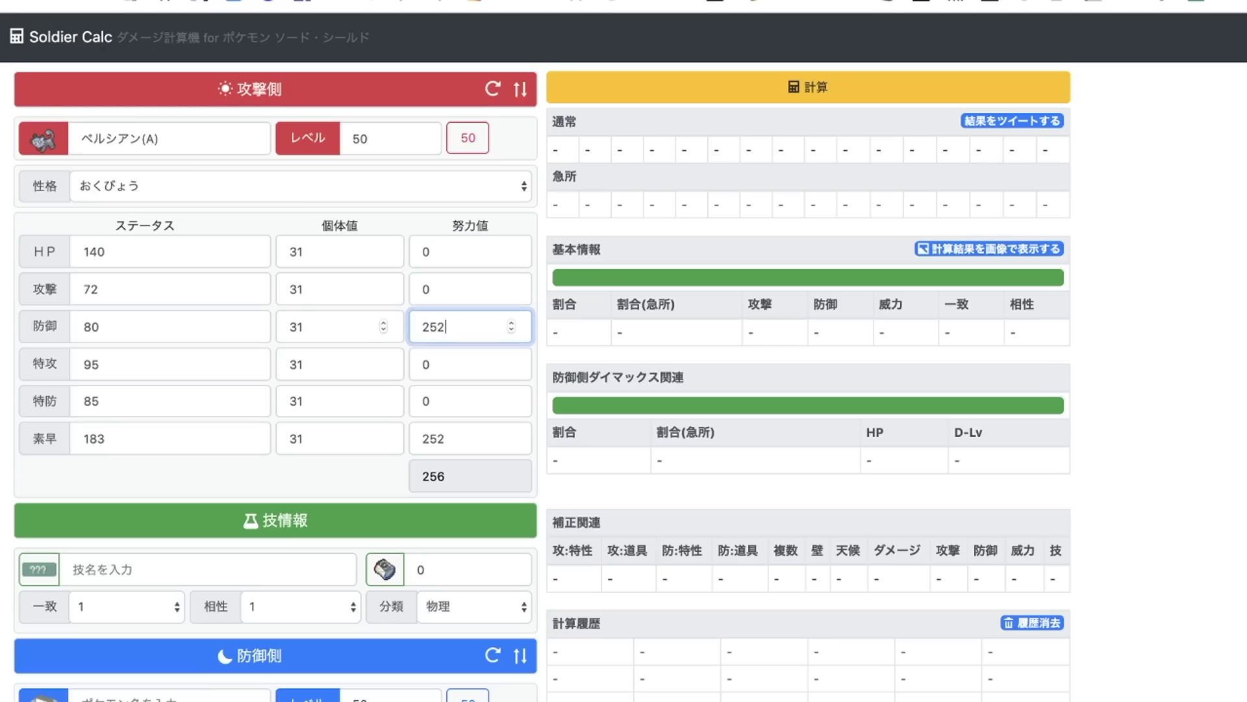
{"action": "left_click", "coordinate": [17, 286]}
{"action": "double_click", "coordinate": [421, 256]}
{"action": "type", "text": "4"}
{"action": "left_click", "coordinate": [544, 251]}
{"action": "mouse_move", "coordinate": [546, 248]}
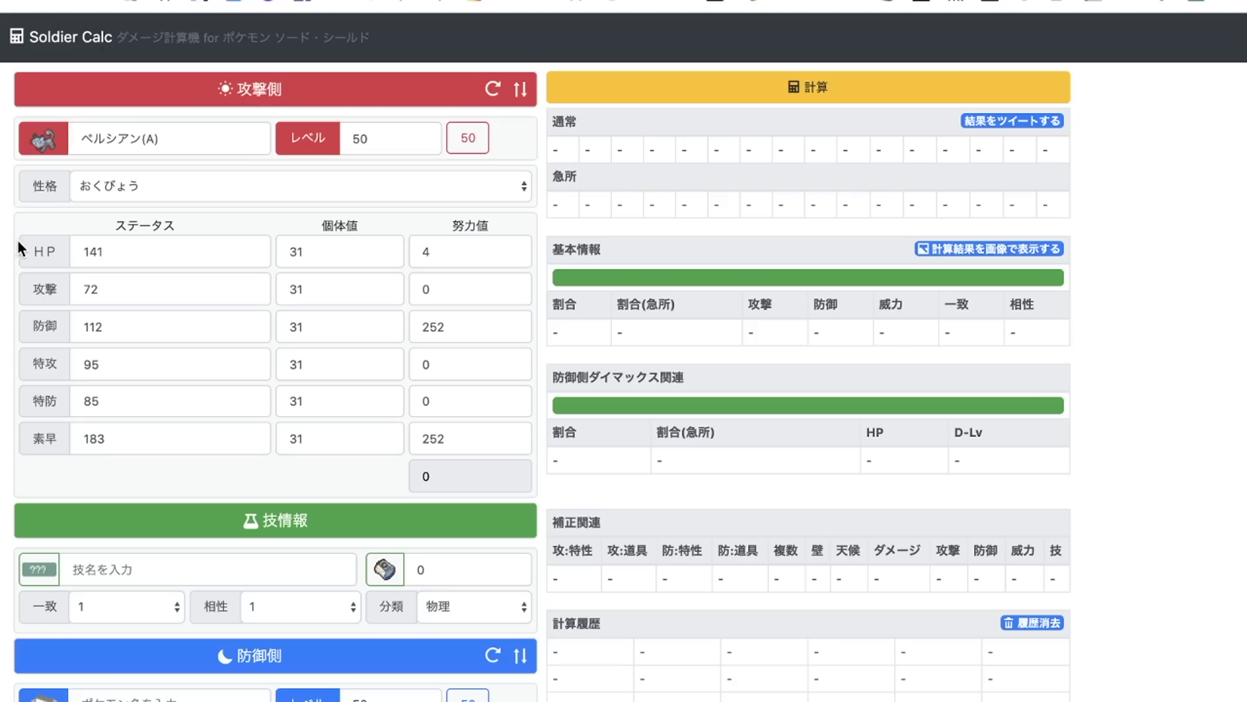
Step: Swap the bulk investment by setting the HP effort value to 252 and the Defense (防御) effort value to 4
{"action": "left_click_drag", "start_coordinate": [107, 326], "coordinate": [81, 327]}
{"action": "left_click_drag", "start_coordinate": [104, 252], "coordinate": [81, 255]}
{"action": "left_click", "coordinate": [110, 328]}
{"action": "left_click_drag", "start_coordinate": [449, 327], "coordinate": [384, 334]}
{"action": "type", "text": "0"}
{"action": "double_click", "coordinate": [465, 251]}
{"action": "type", "text": "252"}
{"action": "left_click_drag", "start_coordinate": [474, 326], "coordinate": [395, 327]}
{"action": "type", "text": "4"}
{"action": "left_click", "coordinate": [571, 287]}
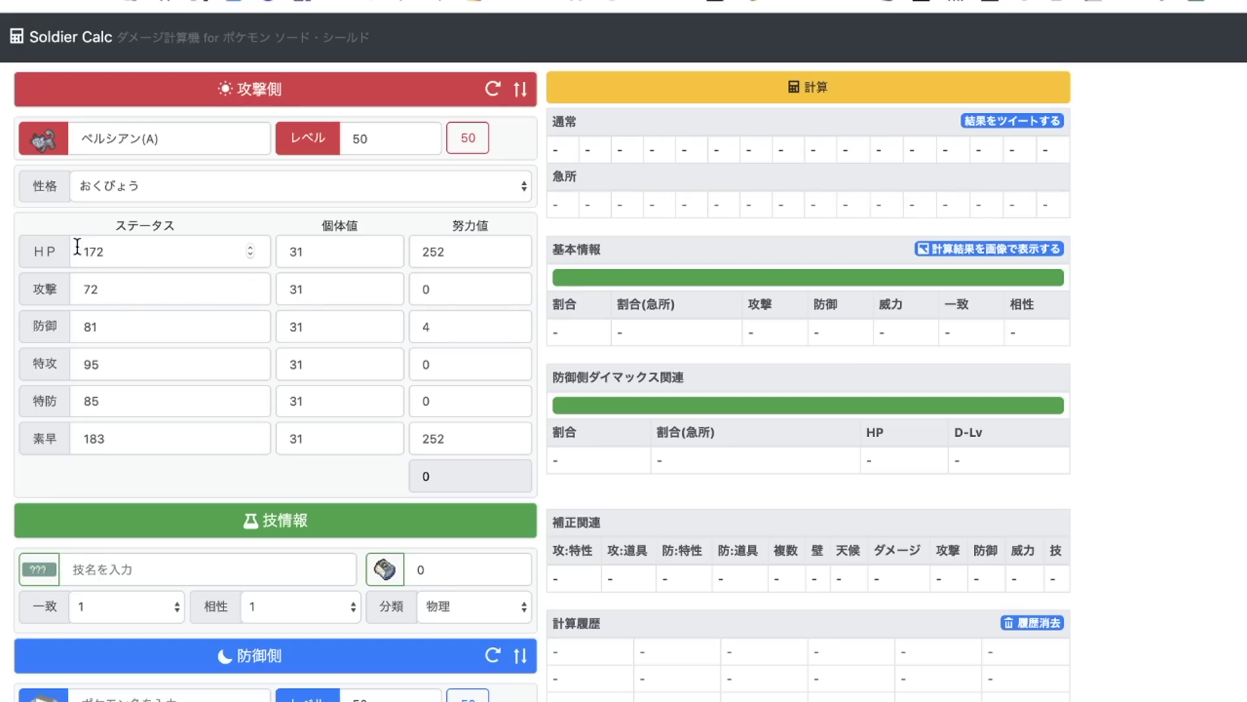
Step: Reverse the spread by setting the Defense (防御) effort value to 252 and the HP effort value to 4
{"action": "left_click_drag", "start_coordinate": [480, 324], "coordinate": [362, 323]}
{"action": "type", "text": "252"}
{"action": "left_click_drag", "start_coordinate": [442, 251], "coordinate": [375, 250]}
{"action": "type", "text": "4"}
{"action": "left_click", "coordinate": [13, 283]}
Step: Set the effort values to 0 in Defense (防御), 252 in HP and 4 in Special Defense (特防)
{"action": "double_click", "coordinate": [458, 328]}
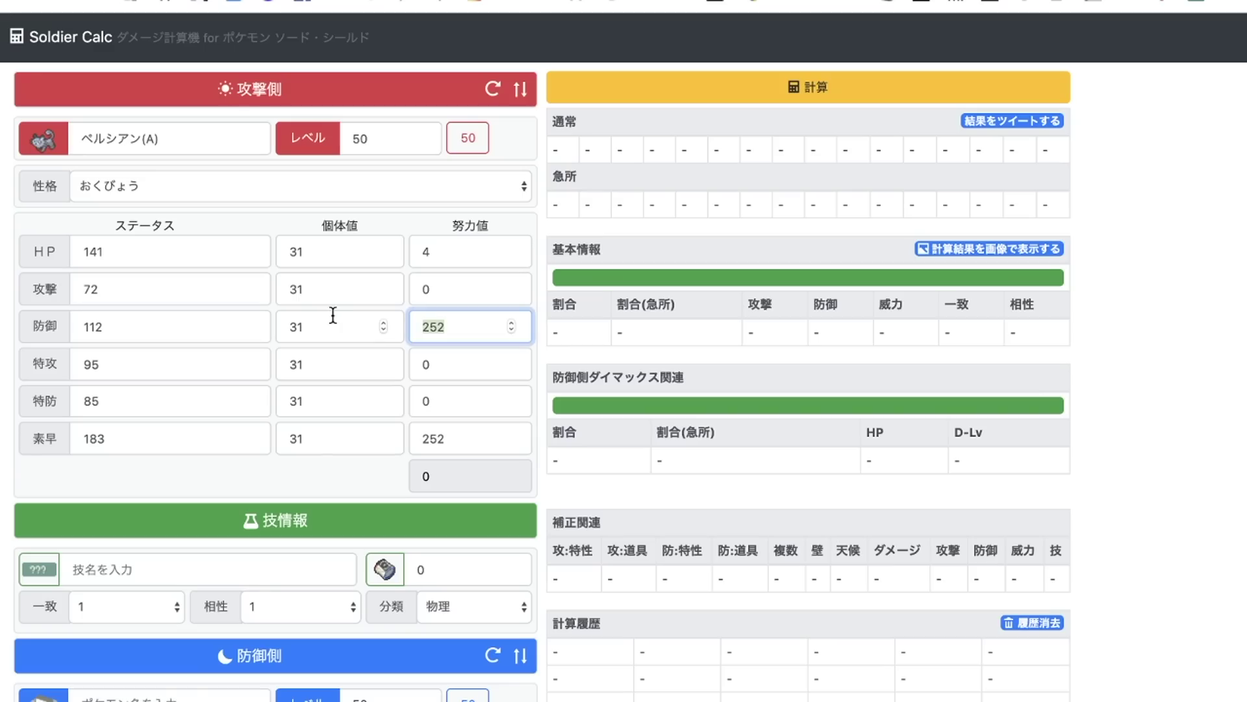
{"action": "key", "text": "BackSpace"}
{"action": "type", "text": "0"}
{"action": "double_click", "coordinate": [454, 257]}
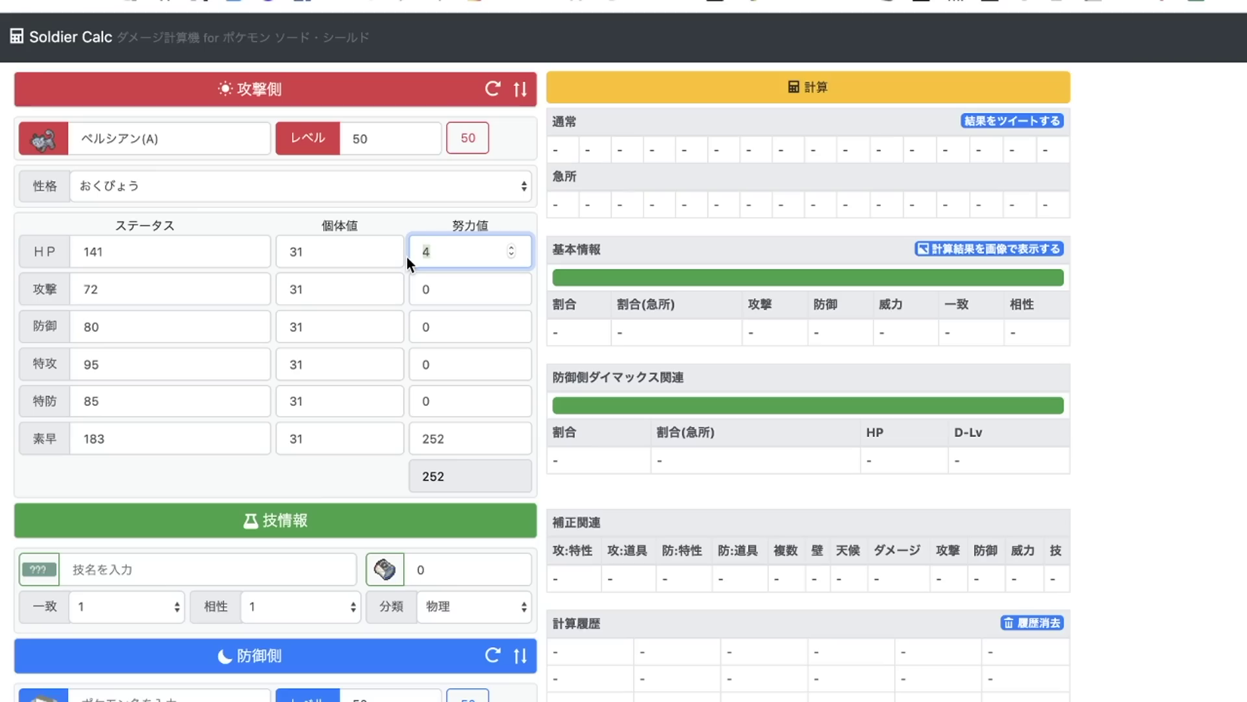
{"action": "type", "text": "252"}
{"action": "double_click", "coordinate": [440, 390]}
{"action": "type", "text": "4"}
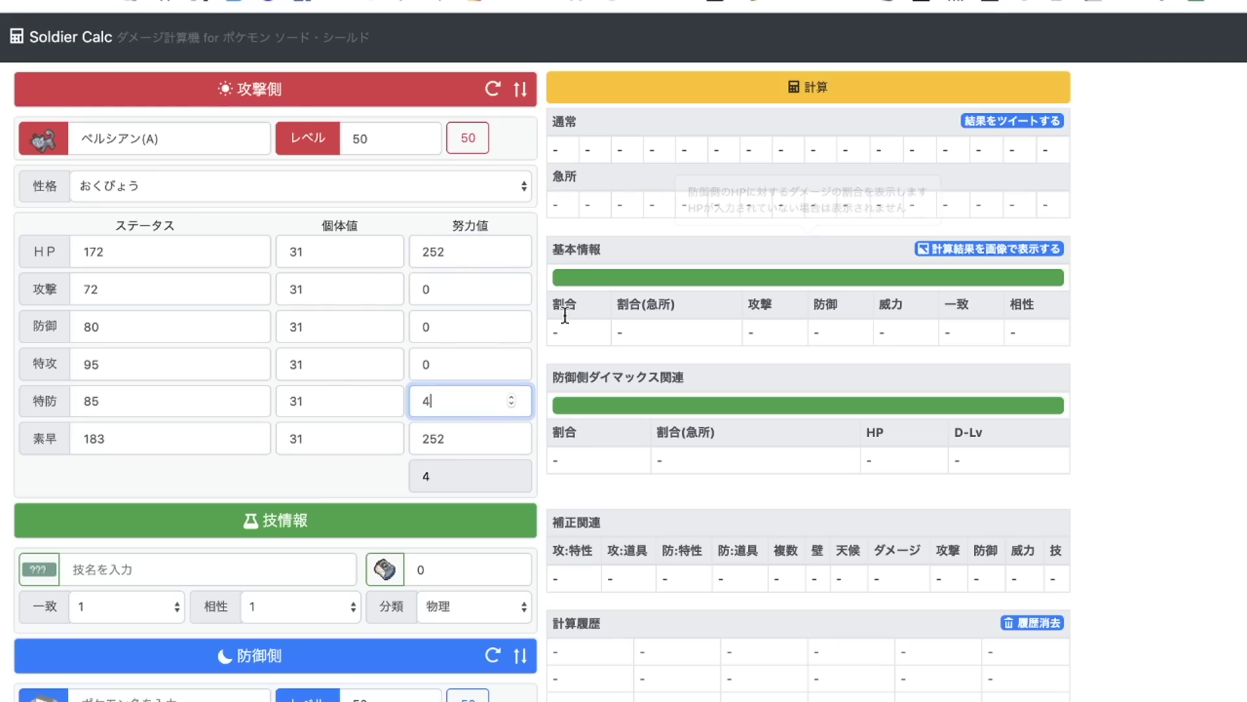
{"action": "left_click", "coordinate": [542, 329]}
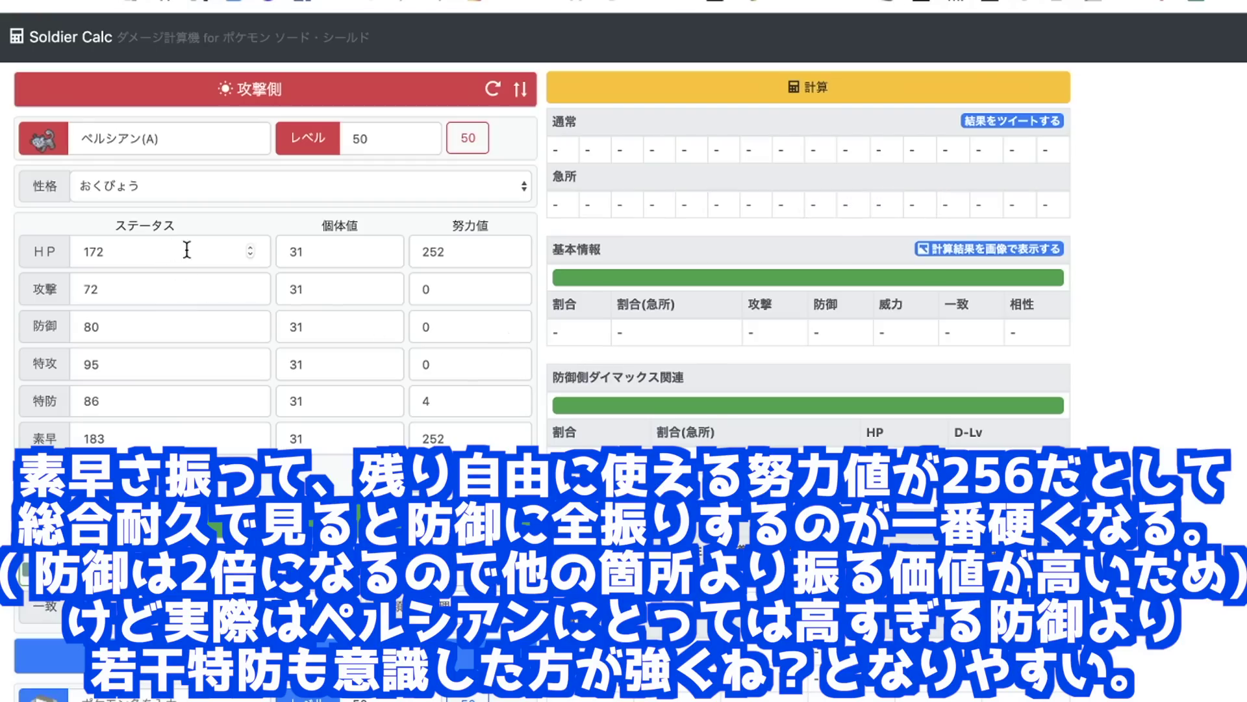
Step: Shift effort points from HP to Defense (防御), raising Defense to 32 and lowering HP to 220
{"action": "left_click", "coordinate": [510, 322]}
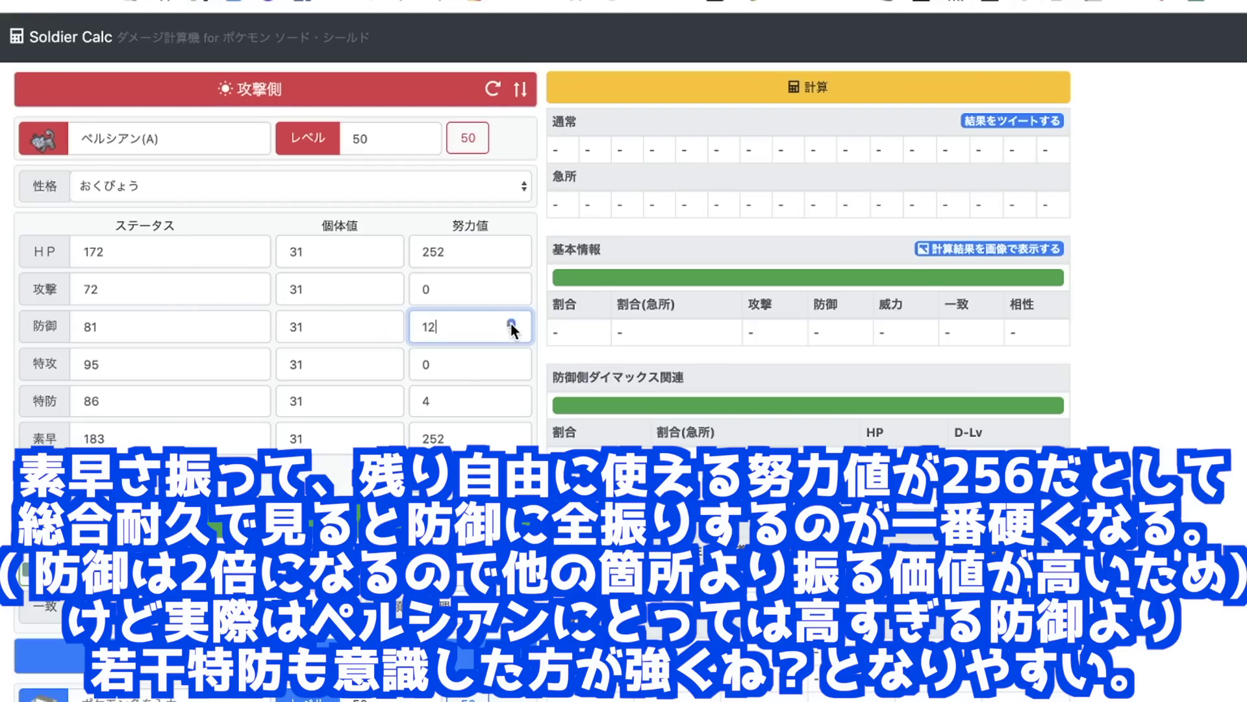
{"action": "left_click", "coordinate": [511, 323]}
{"action": "left_click", "coordinate": [510, 322]}
{"action": "left_click", "coordinate": [512, 256]}
{"action": "left_click", "coordinate": [512, 255]}
{"action": "left_click", "coordinate": [511, 255]}
{"action": "left_click", "coordinate": [512, 255]}
{"action": "left_click", "coordinate": [511, 255]}
{"action": "left_click", "coordinate": [511, 256]}
{"action": "left_click", "coordinate": [511, 256]}
{"action": "left_click", "coordinate": [511, 255]}
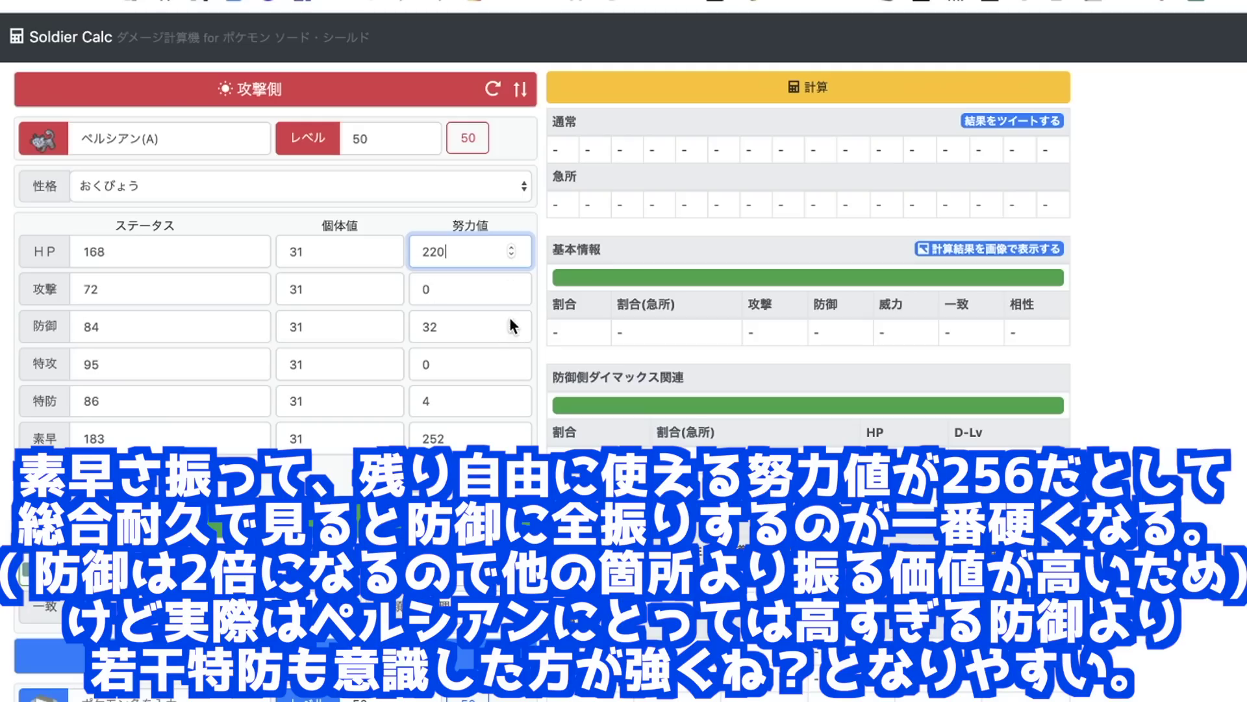
{"action": "left_click", "coordinate": [462, 332]}
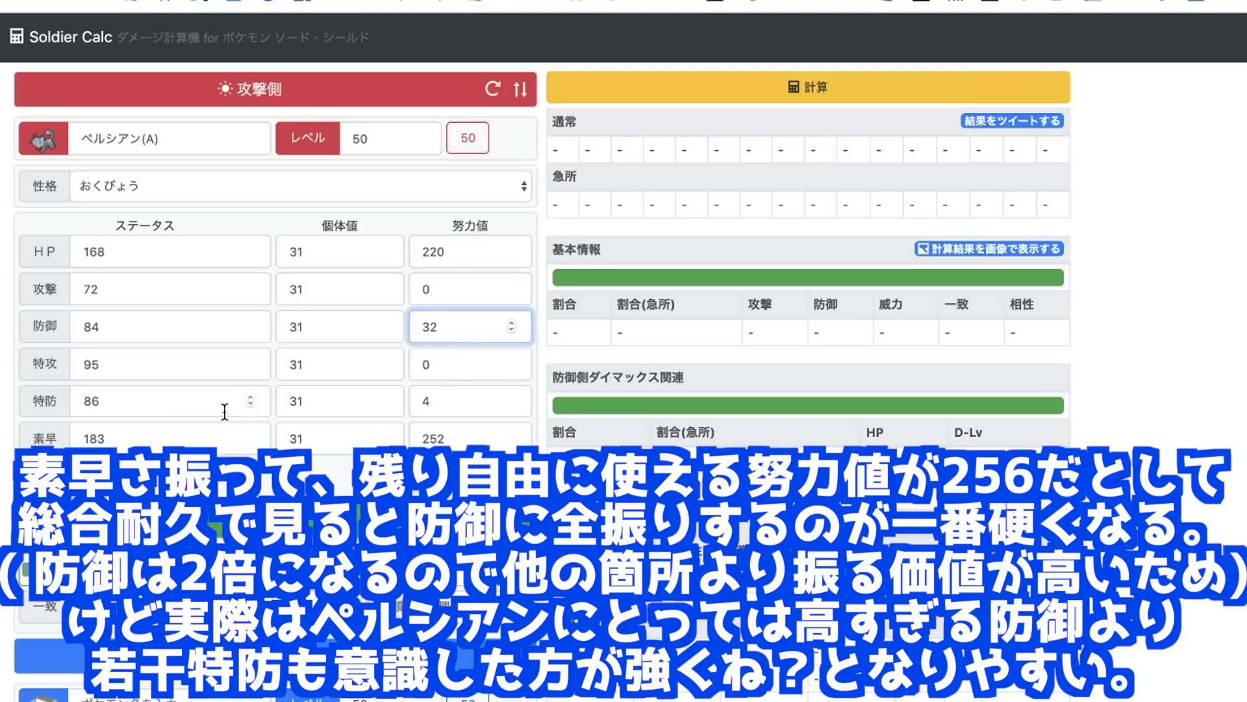
{"action": "left_click", "coordinate": [450, 250]}
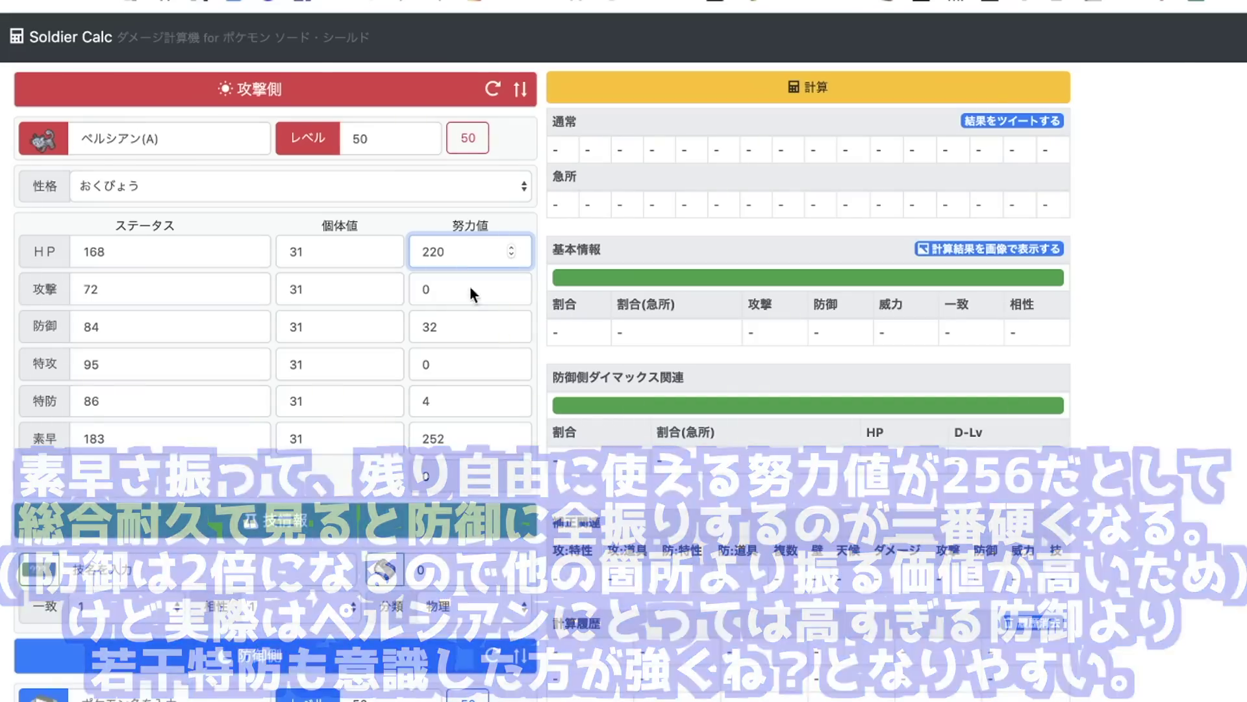
Step: Set the effort values to 0 in Defense (防御), 4 in HP and 252 in Special Defense (特防)
{"action": "left_click", "coordinate": [439, 322]}
{"action": "key", "text": "BackSpace"}
{"action": "key", "text": "BackSpace"}
{"action": "type", "text": "0"}
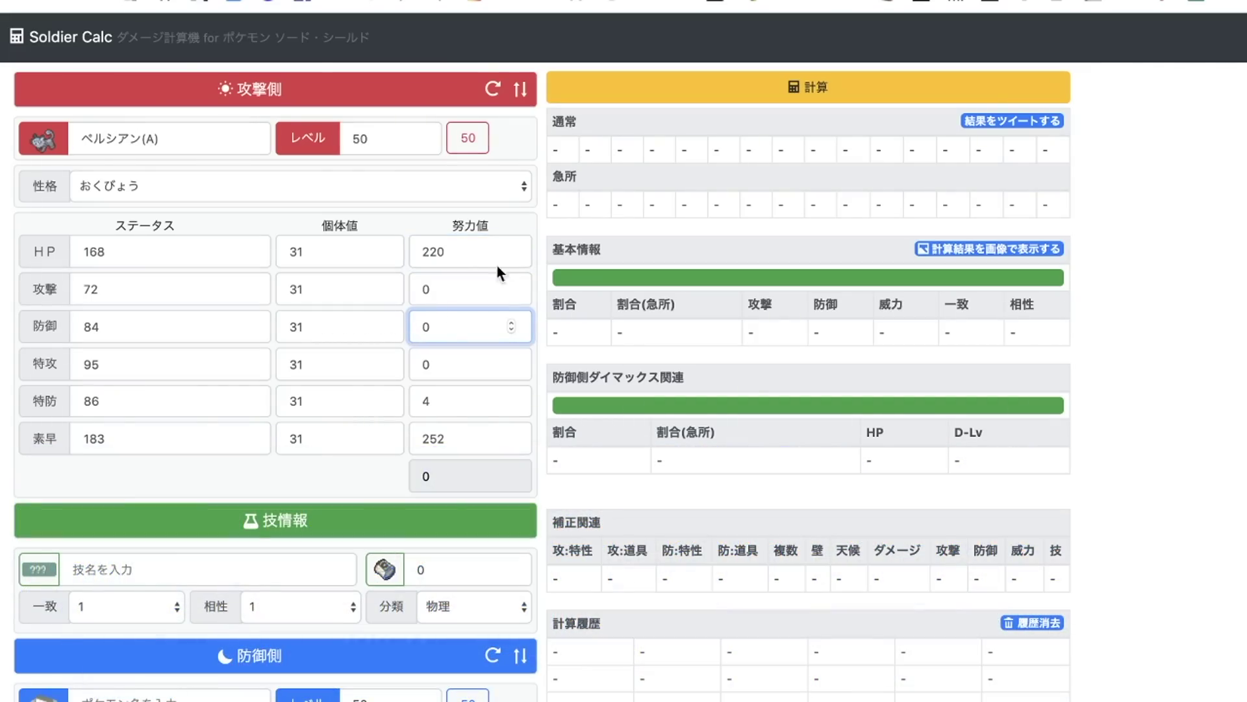
{"action": "left_click", "coordinate": [476, 251]}
{"action": "type", "text": "4"}
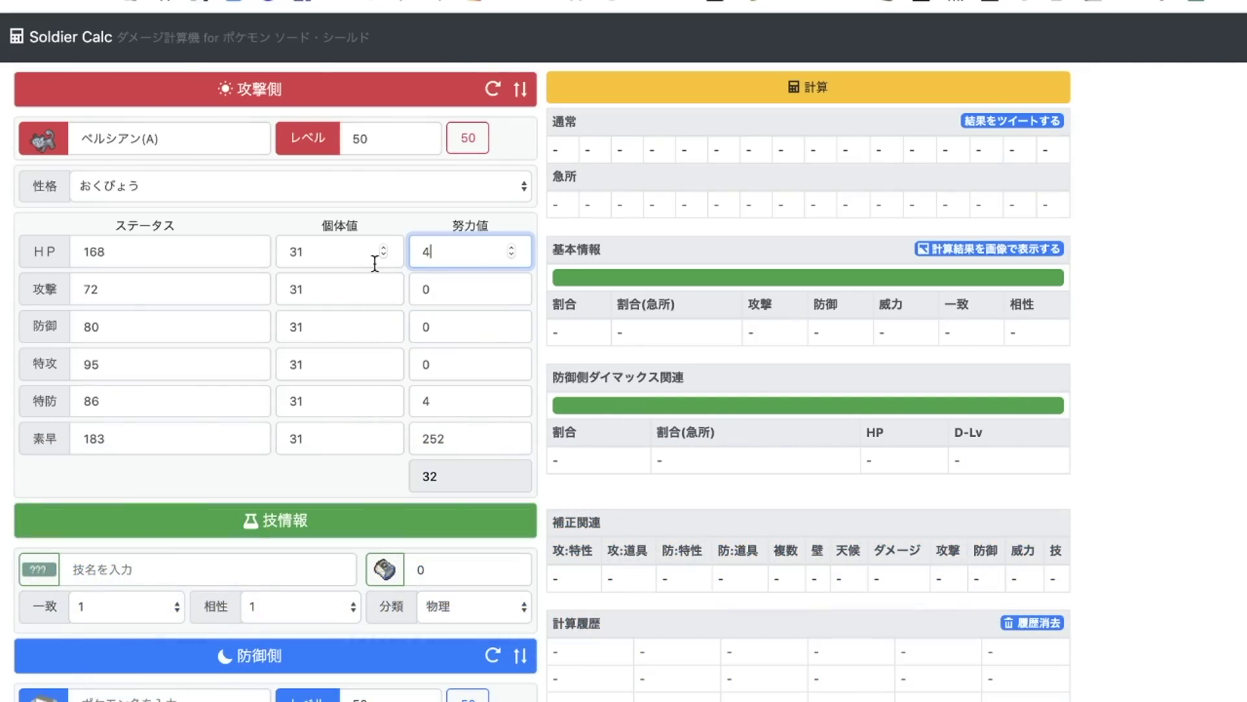
{"action": "left_click", "coordinate": [436, 401]}
{"action": "key", "text": "BackSpace"}
{"action": "type", "text": "252"}
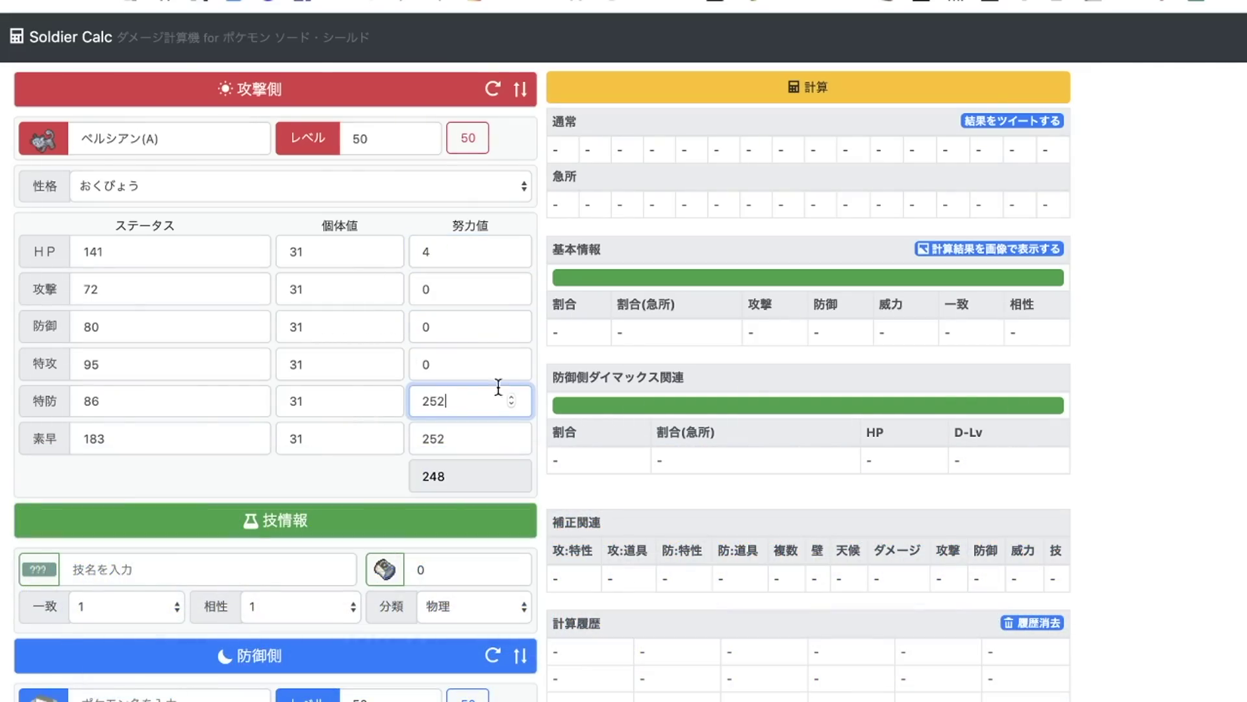
{"action": "left_click", "coordinate": [548, 345]}
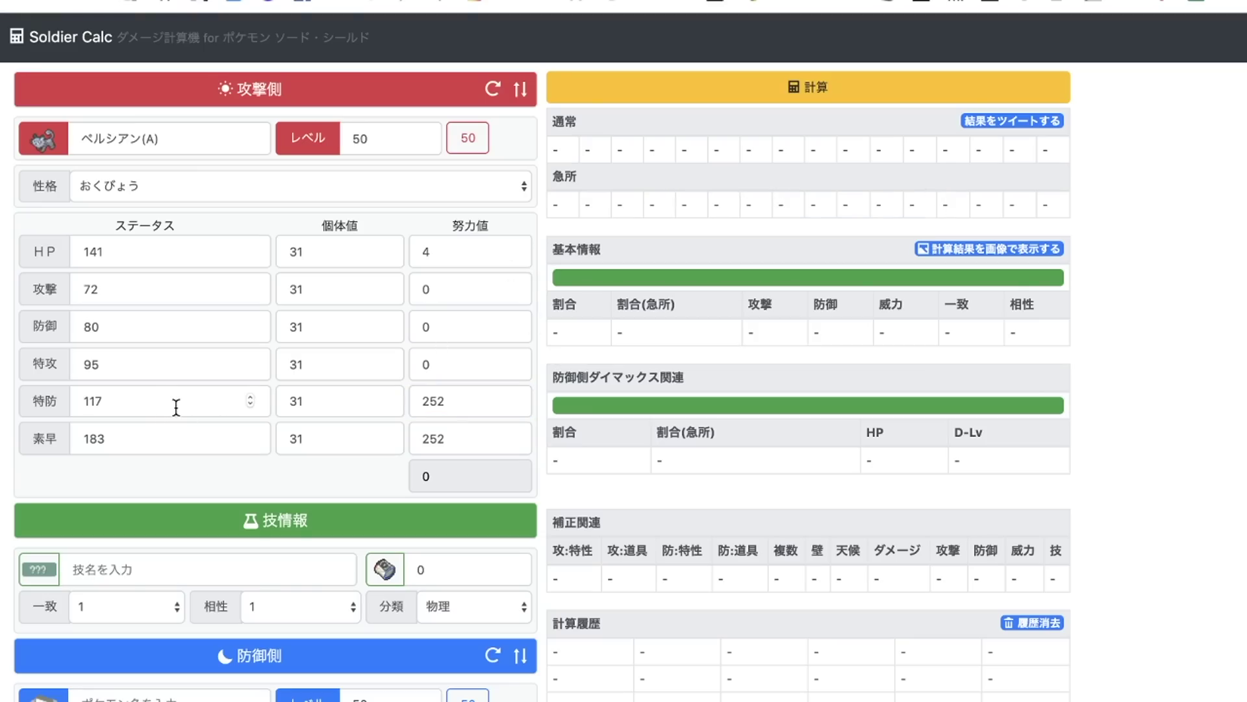
{"action": "left_click", "coordinate": [107, 328]}
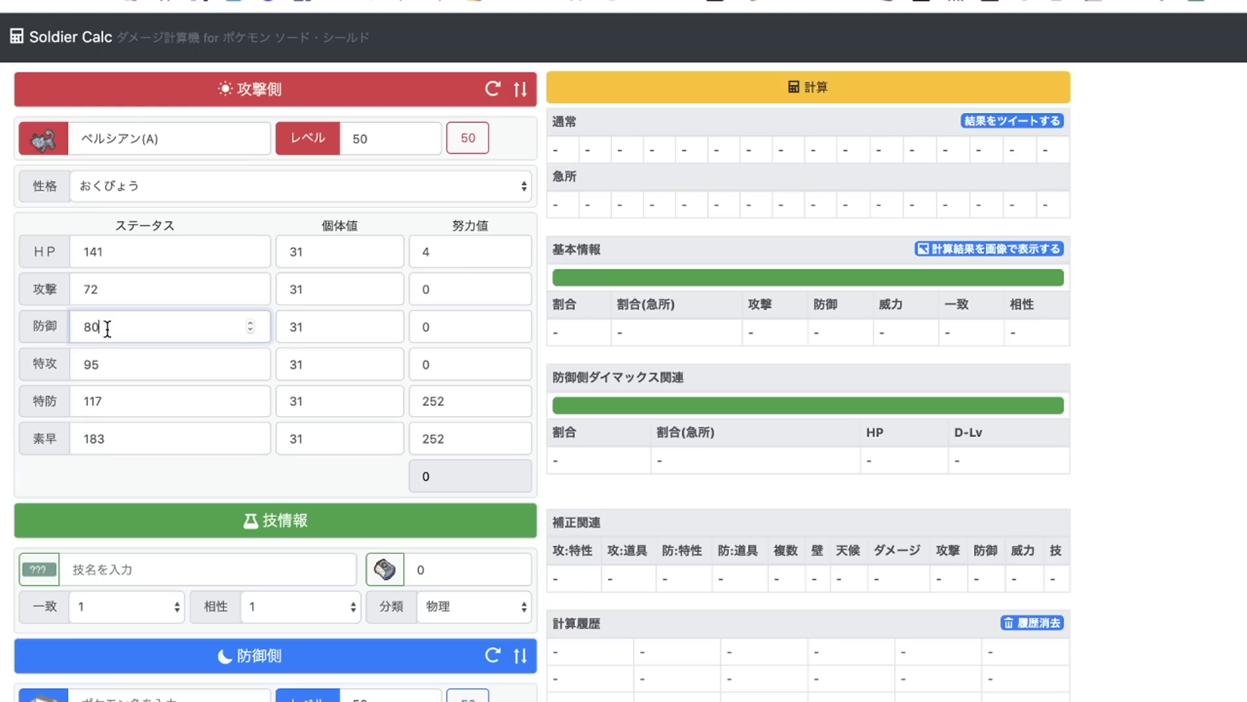
{"action": "left_click", "coordinate": [10, 334]}
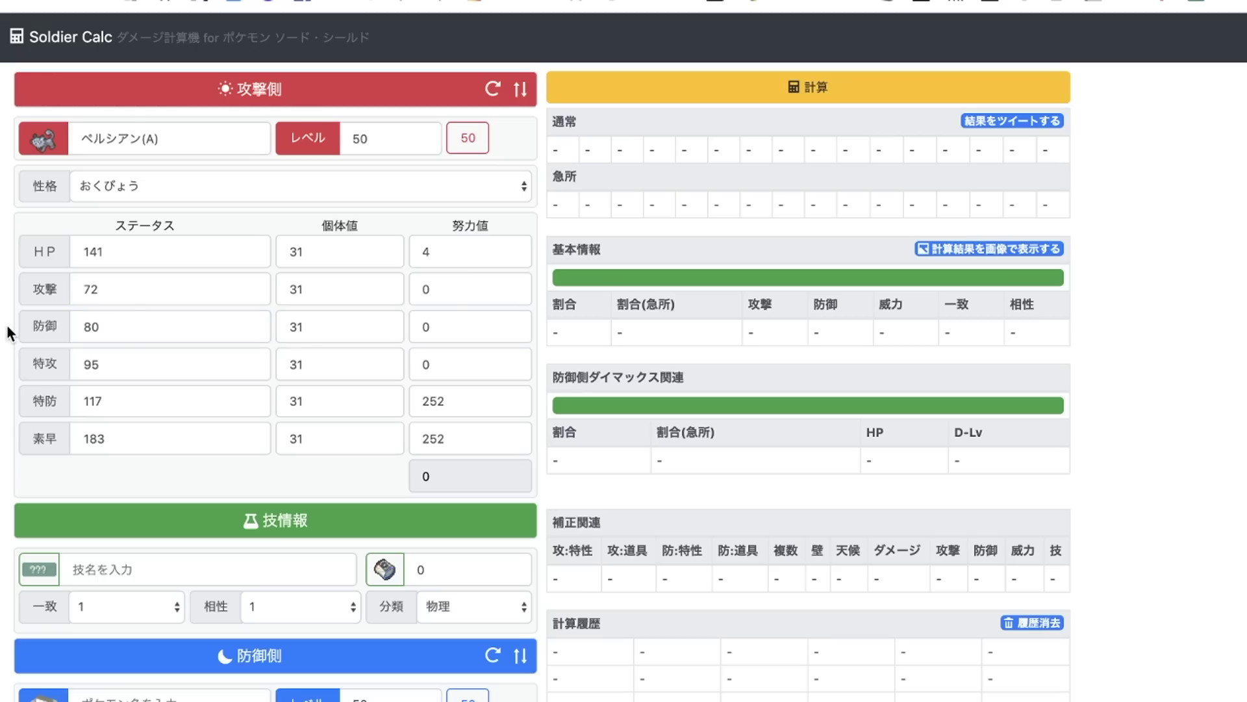
Step: Change the attacking Pokémon to バイウールー
{"action": "left_click", "coordinate": [182, 144]}
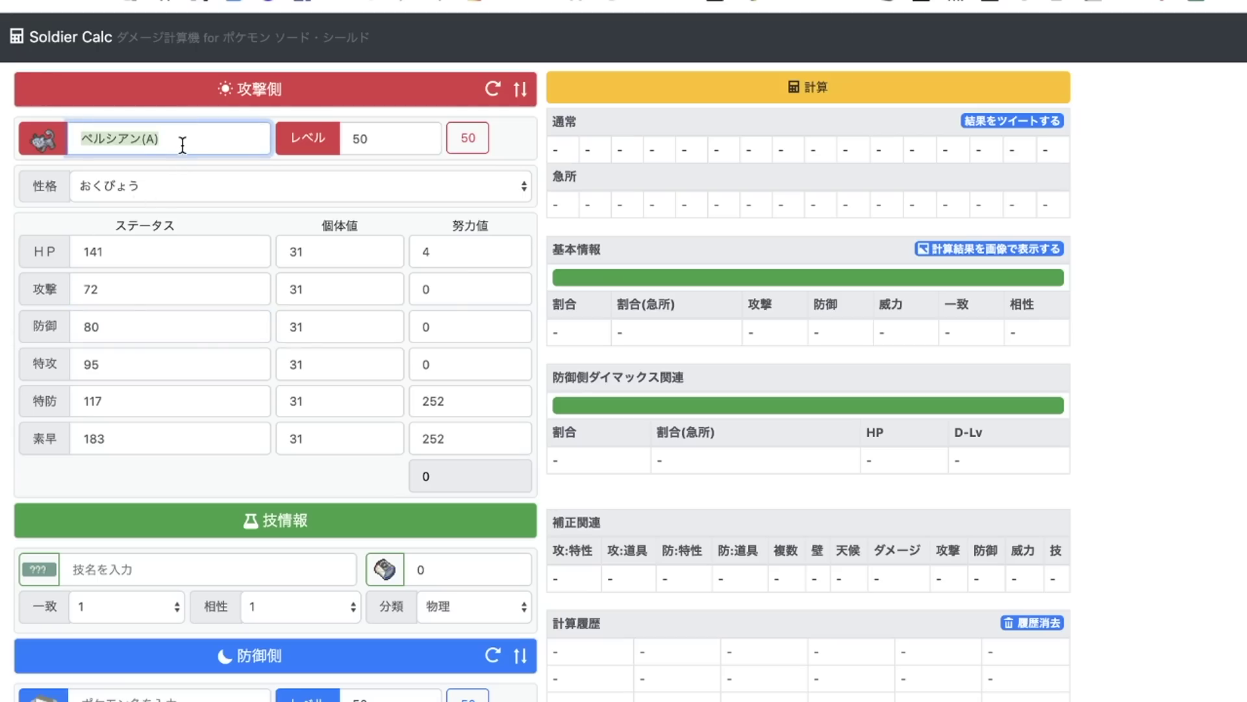
{"action": "type", "text": "ばい"}
{"action": "left_click", "coordinate": [140, 226]}
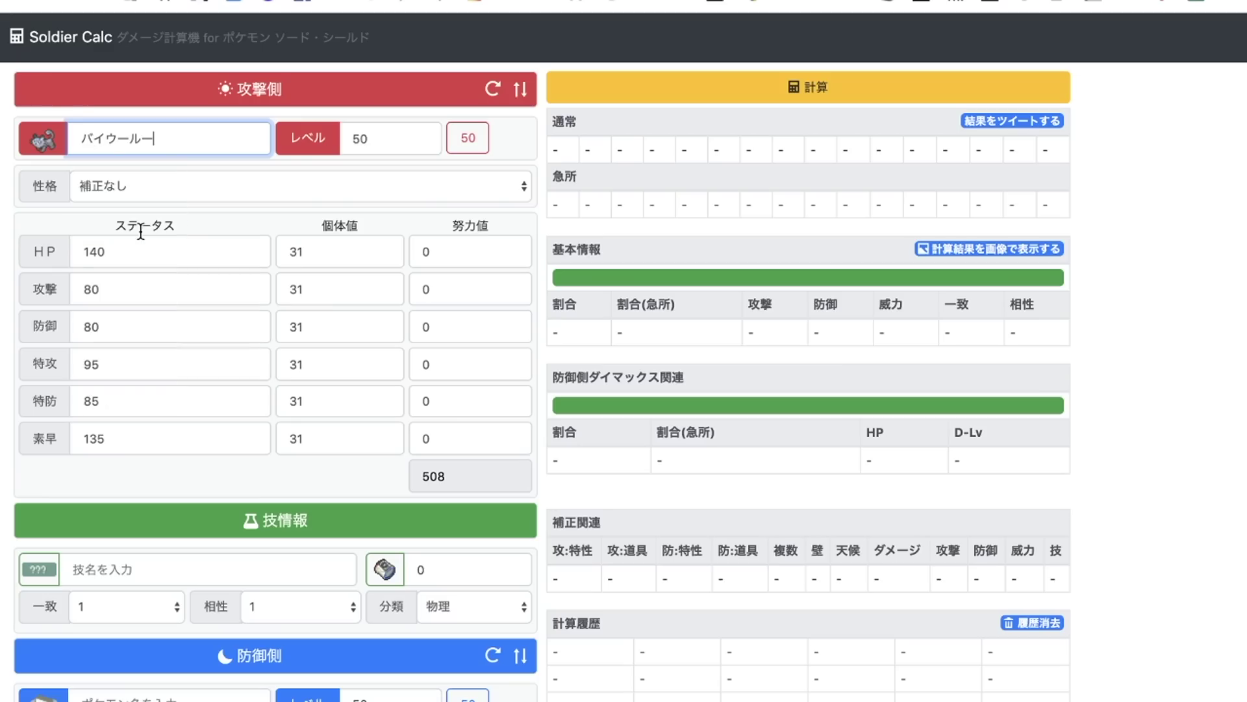
{"action": "left_click", "coordinate": [7, 218]}
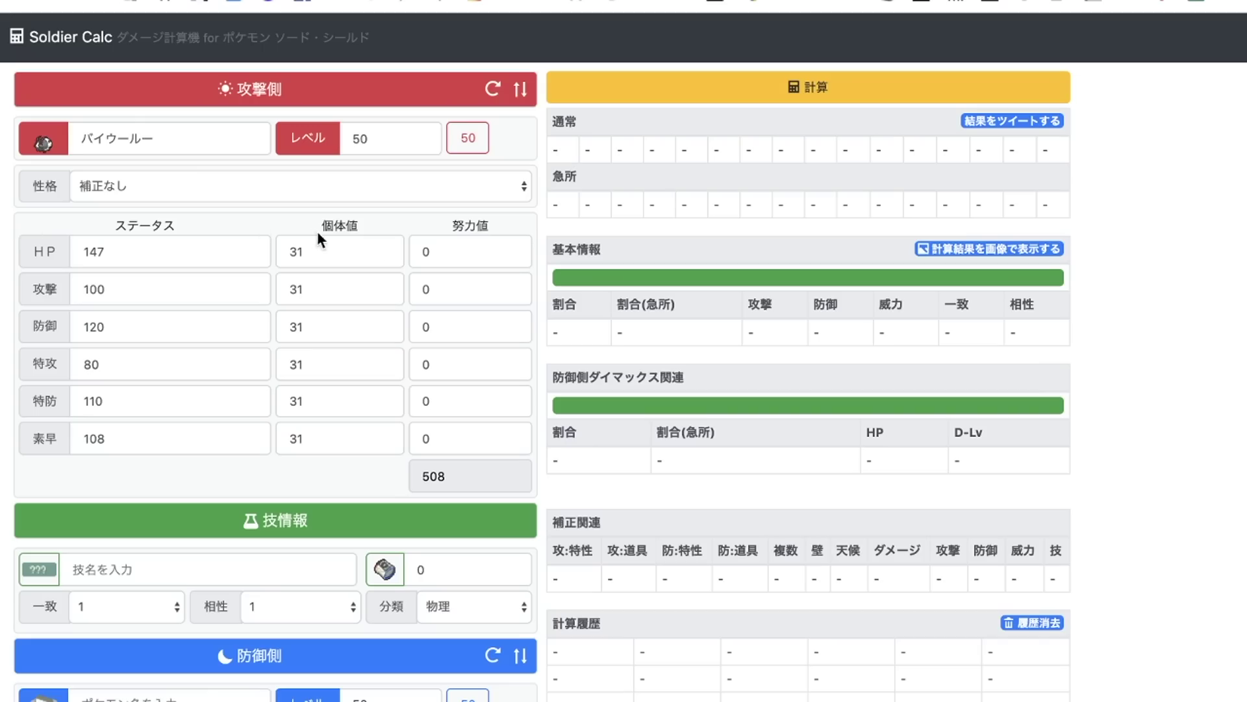
Step: Set バイウールー's effort values to 252 in HP and 252 in Defense (防御)
{"action": "left_click", "coordinate": [426, 247]}
{"action": "type", "text": "252"}
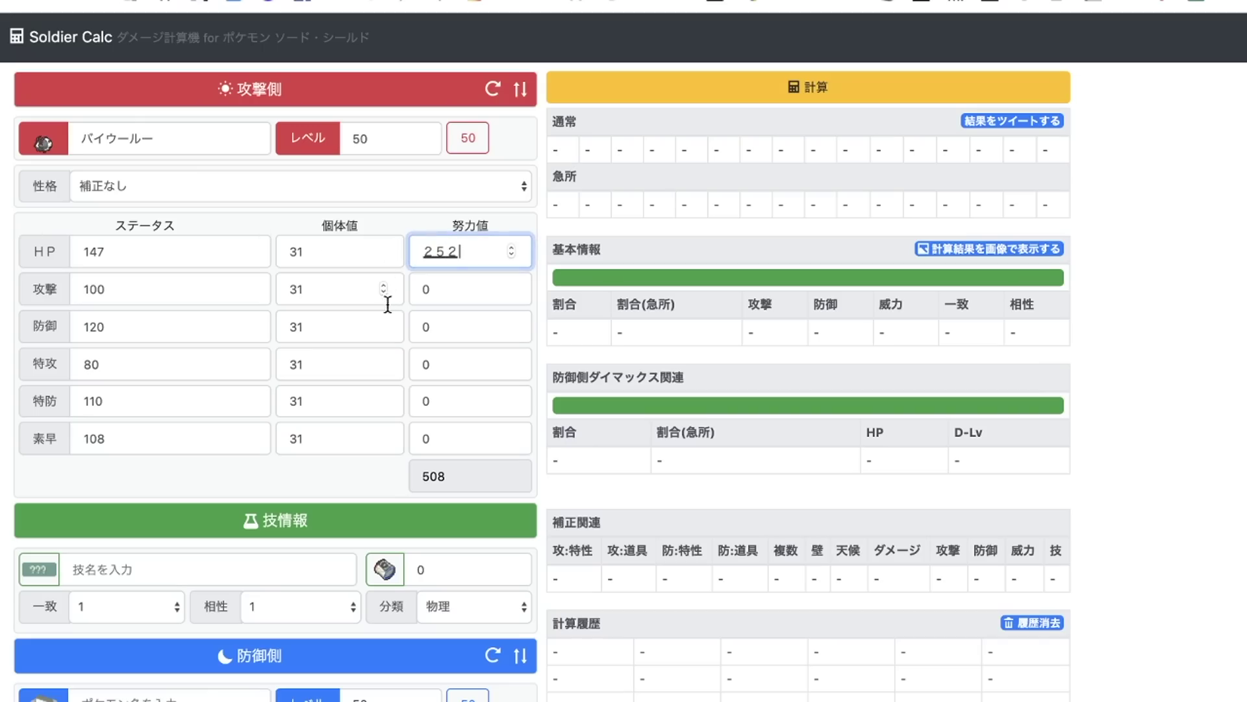
{"action": "key", "text": "BackSpace"}
{"action": "key", "text": "BackSpace"}
{"action": "key", "text": "BackSpace"}
{"action": "type", "text": "252"}
{"action": "left_click", "coordinate": [429, 326]}
{"action": "type", "text": "252"}
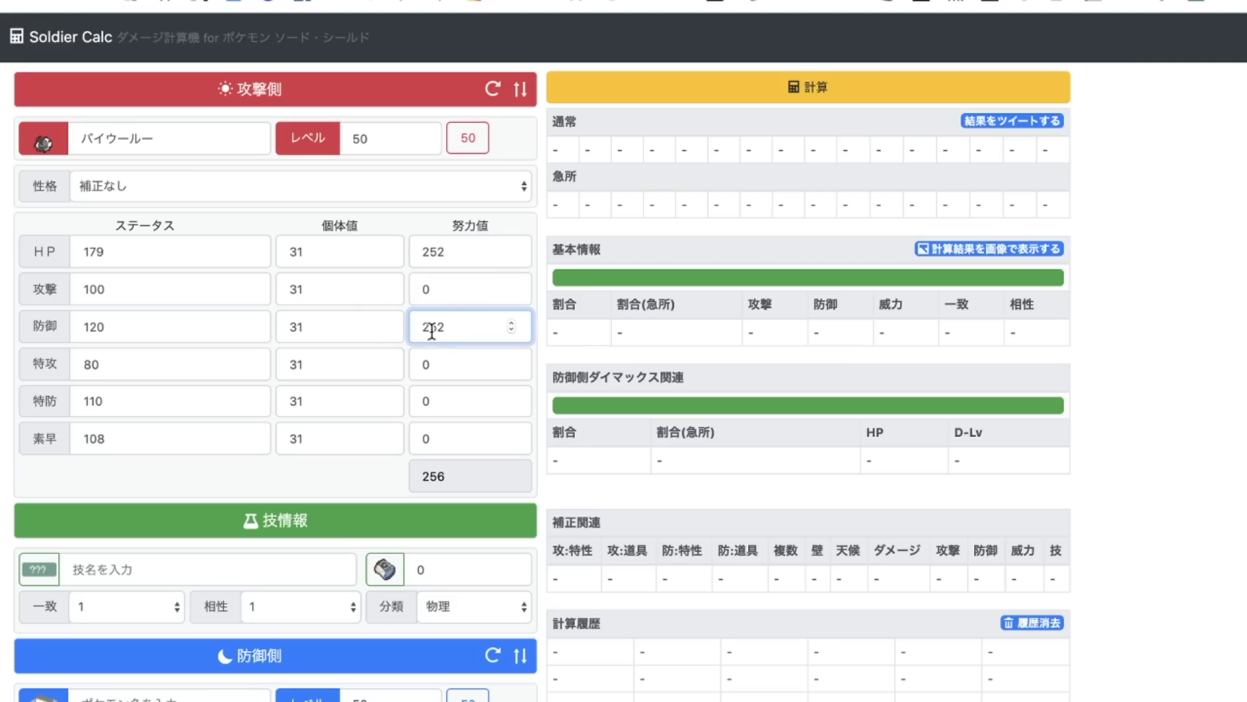
{"action": "key", "text": "Return"}
Step: Set バイウールー's nature to しんちょう
{"action": "left_click", "coordinate": [378, 186]}
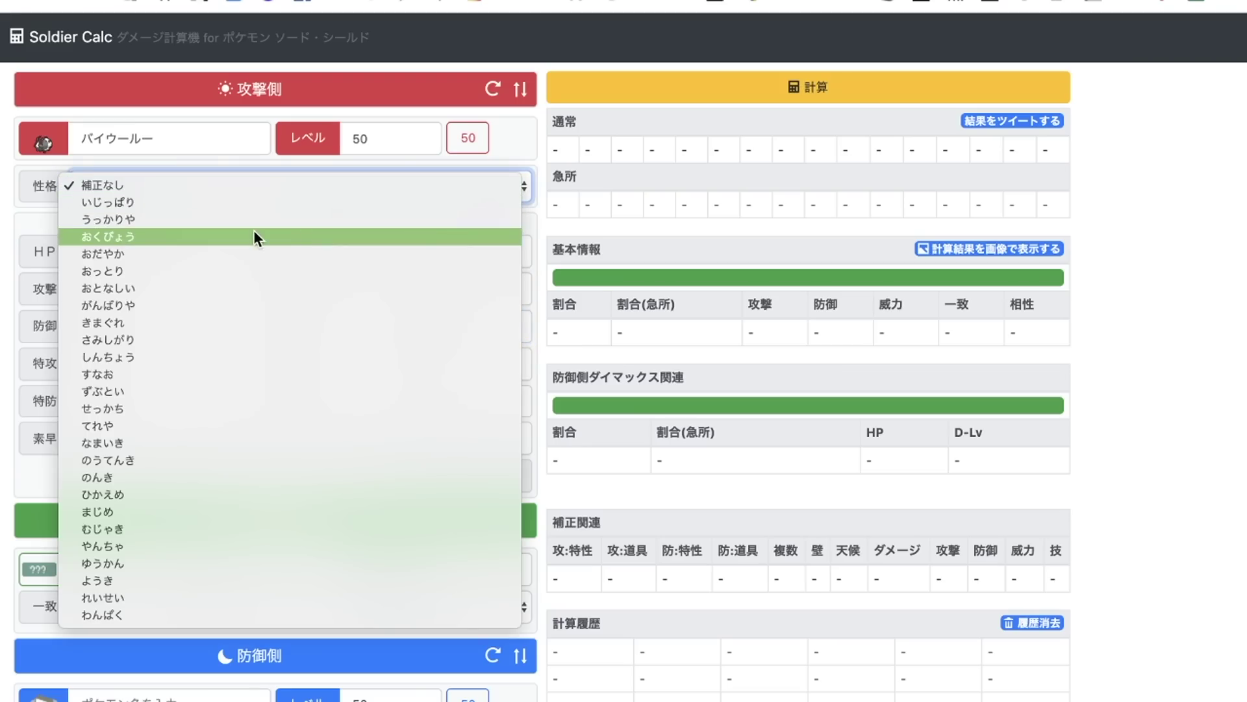
{"action": "left_click", "coordinate": [156, 357]}
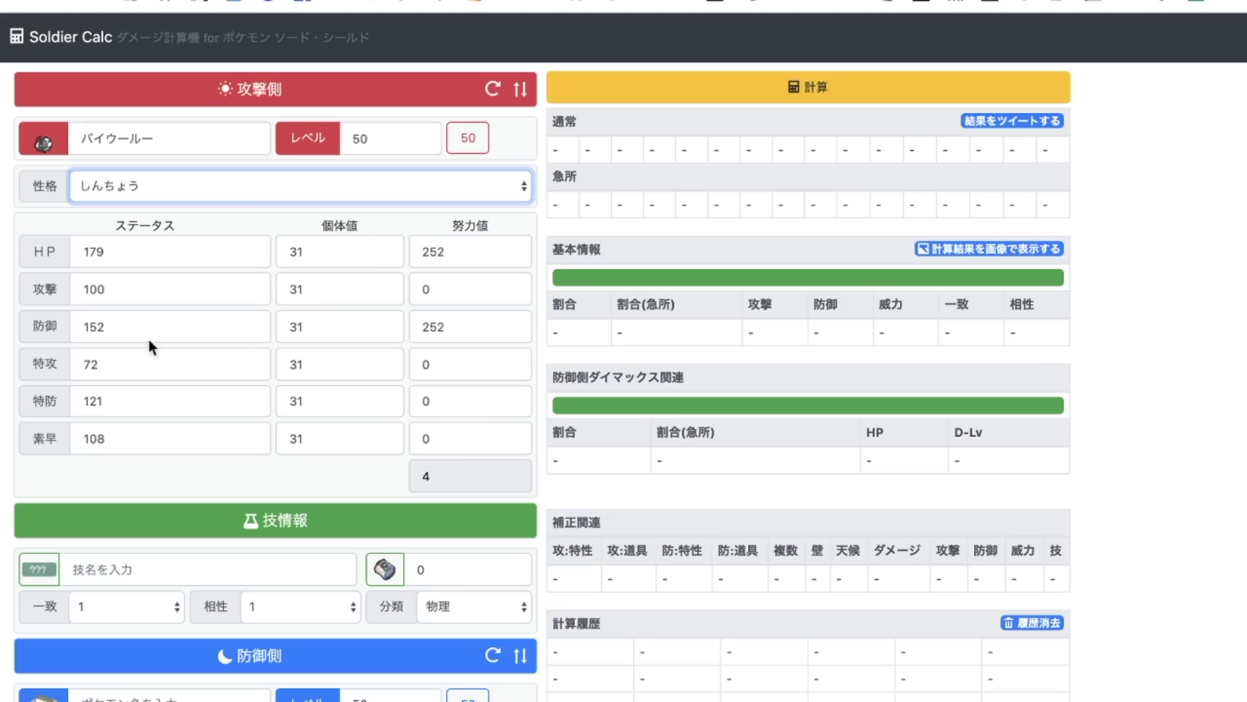
{"action": "left_click", "coordinate": [140, 326]}
Step: Change バイウールー's nature to ずぶとい and compare its Defense (防御) and HP stats
{"action": "left_click", "coordinate": [103, 195]}
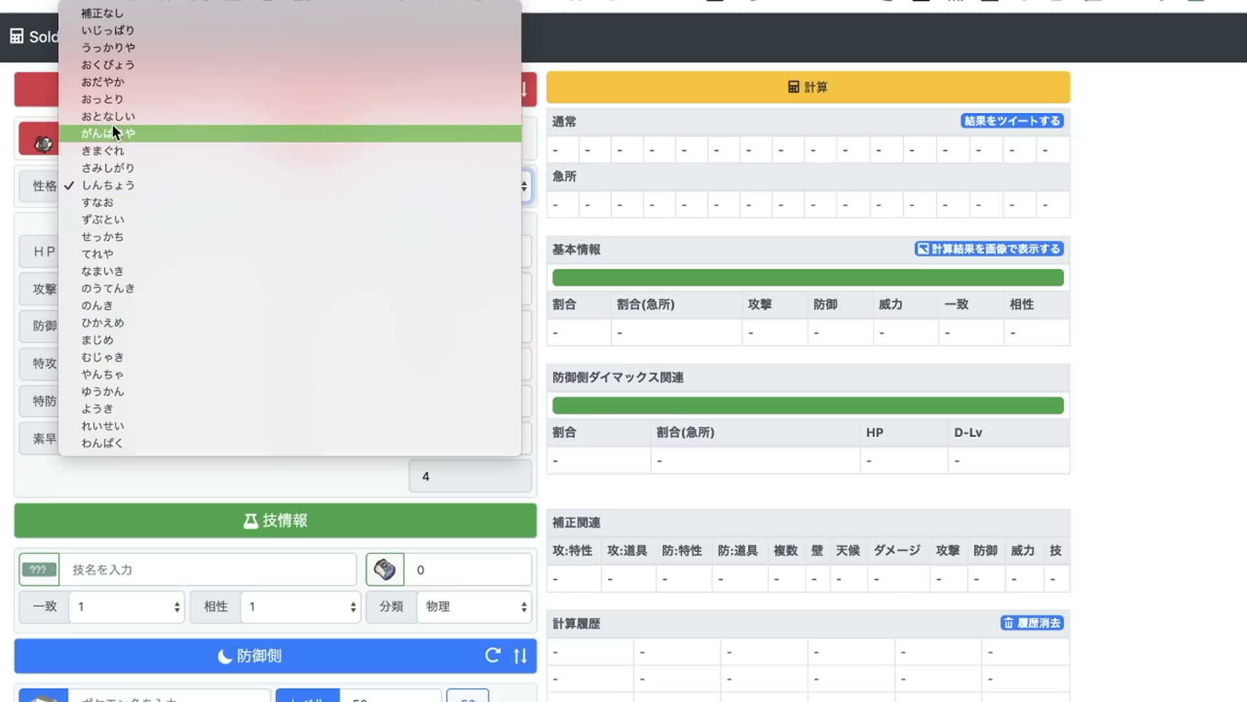
{"action": "left_click", "coordinate": [105, 225]}
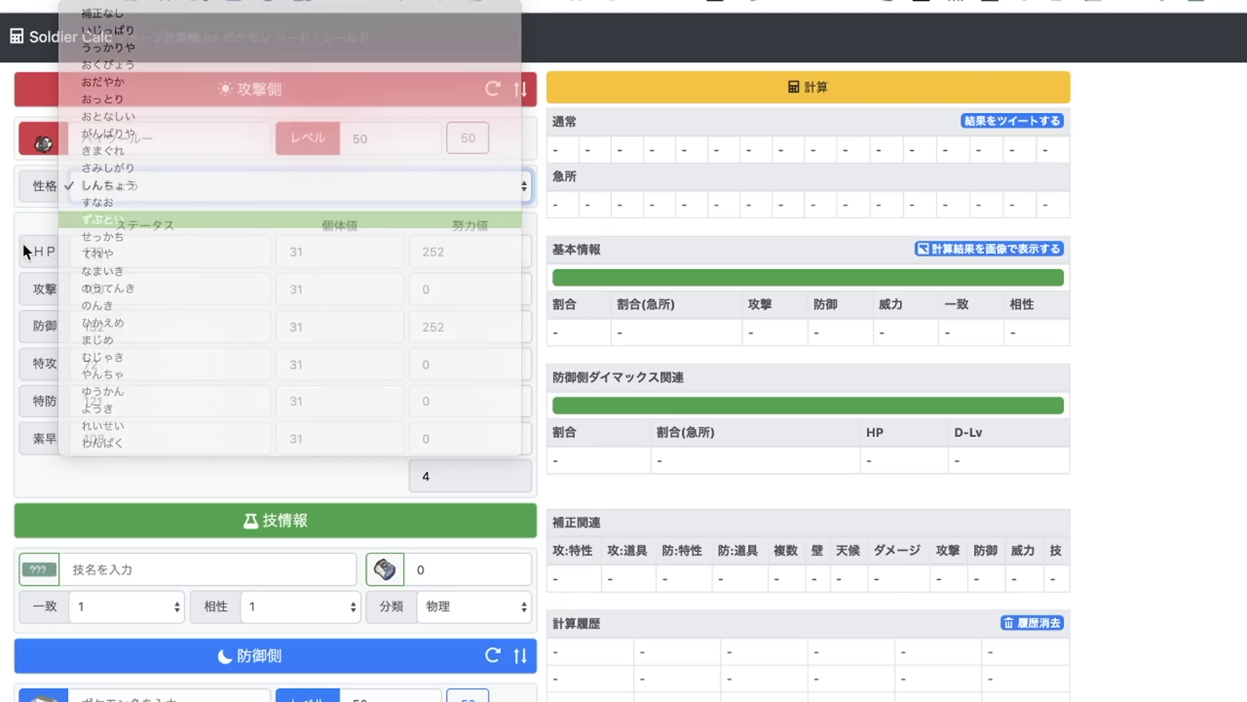
{"action": "left_click_drag", "start_coordinate": [128, 326], "coordinate": [72, 323]}
{"action": "left_click", "coordinate": [95, 250]}
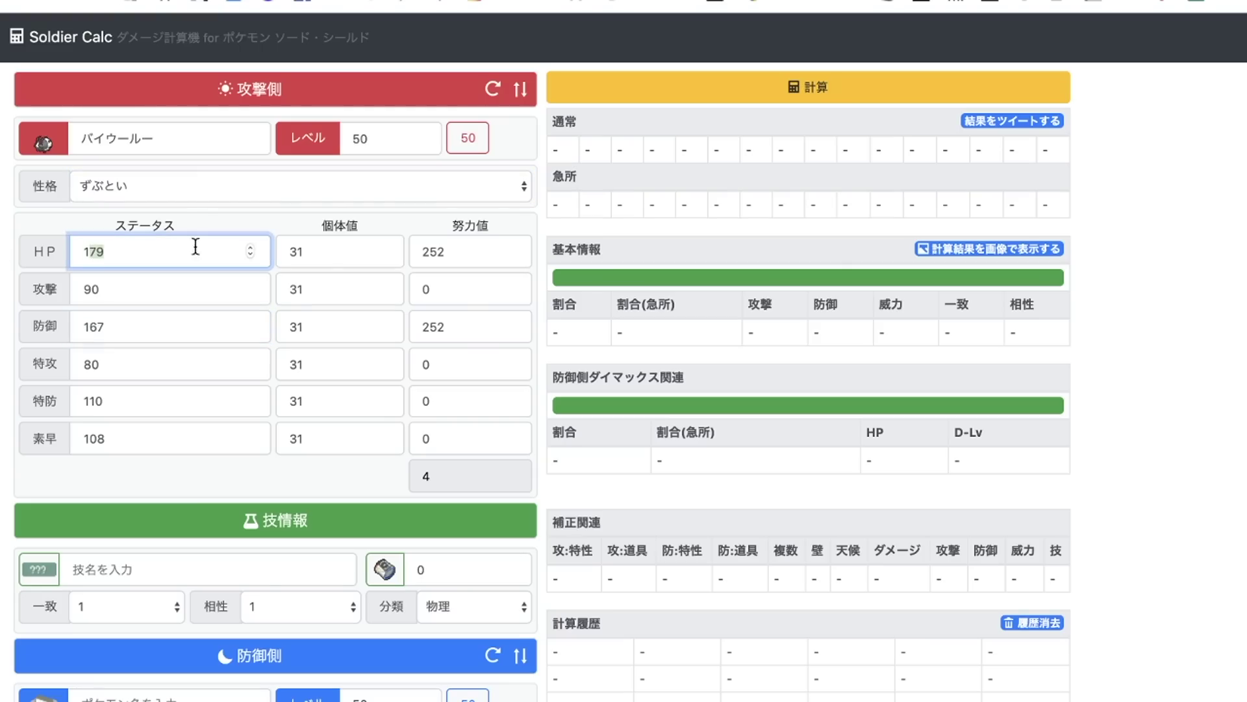
{"action": "left_click", "coordinate": [544, 267]}
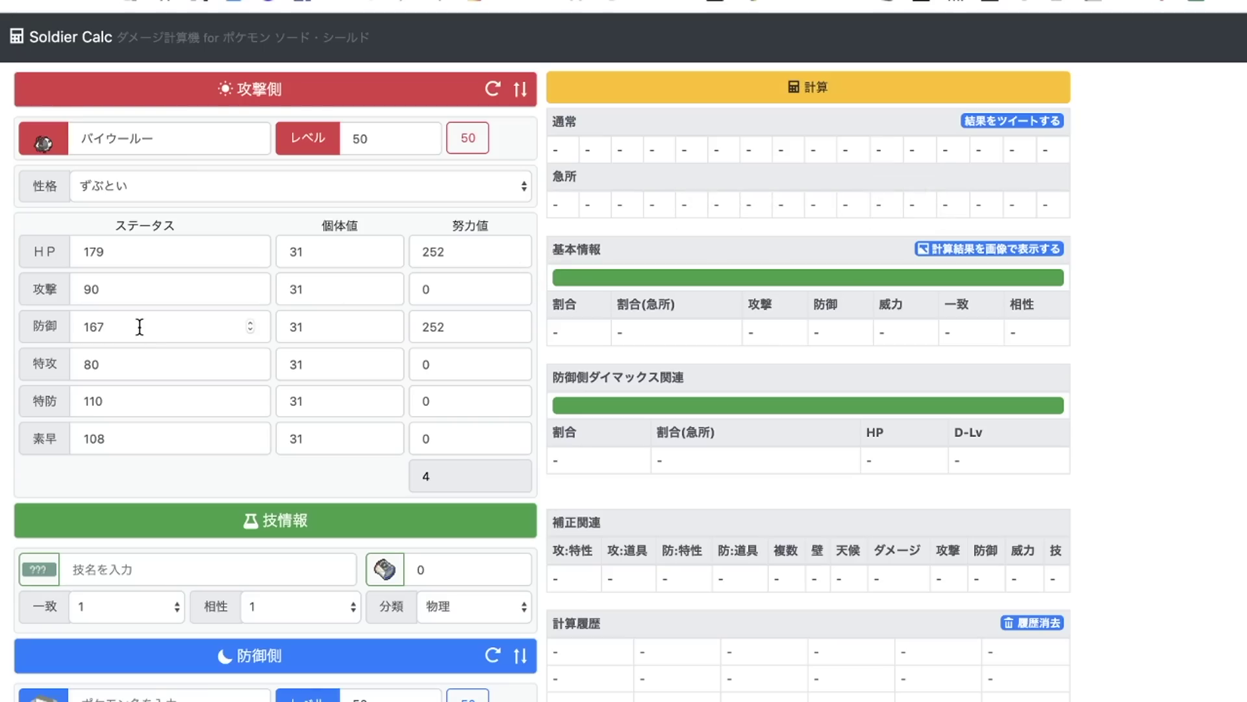
Step: Change the attacking Pokémon to ポリゴン2
{"action": "double_click", "coordinate": [107, 144]}
{"action": "type", "text": "ポリゴン"}
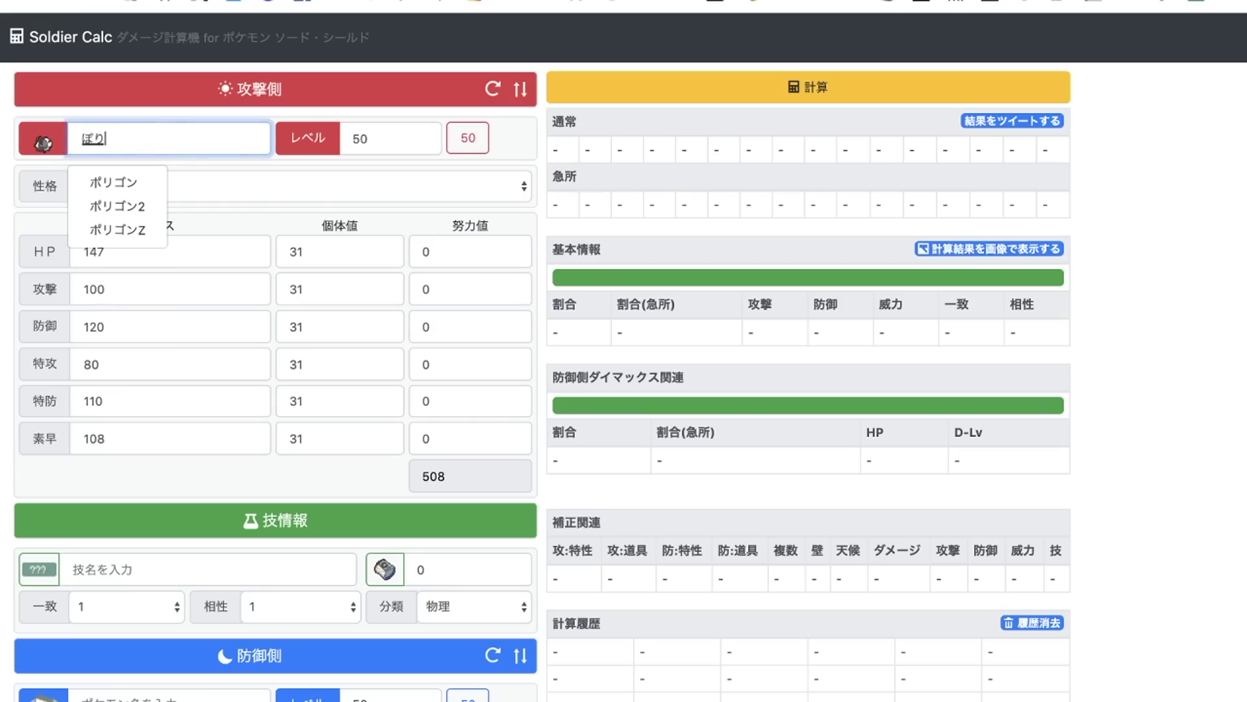
{"action": "left_click", "coordinate": [119, 205]}
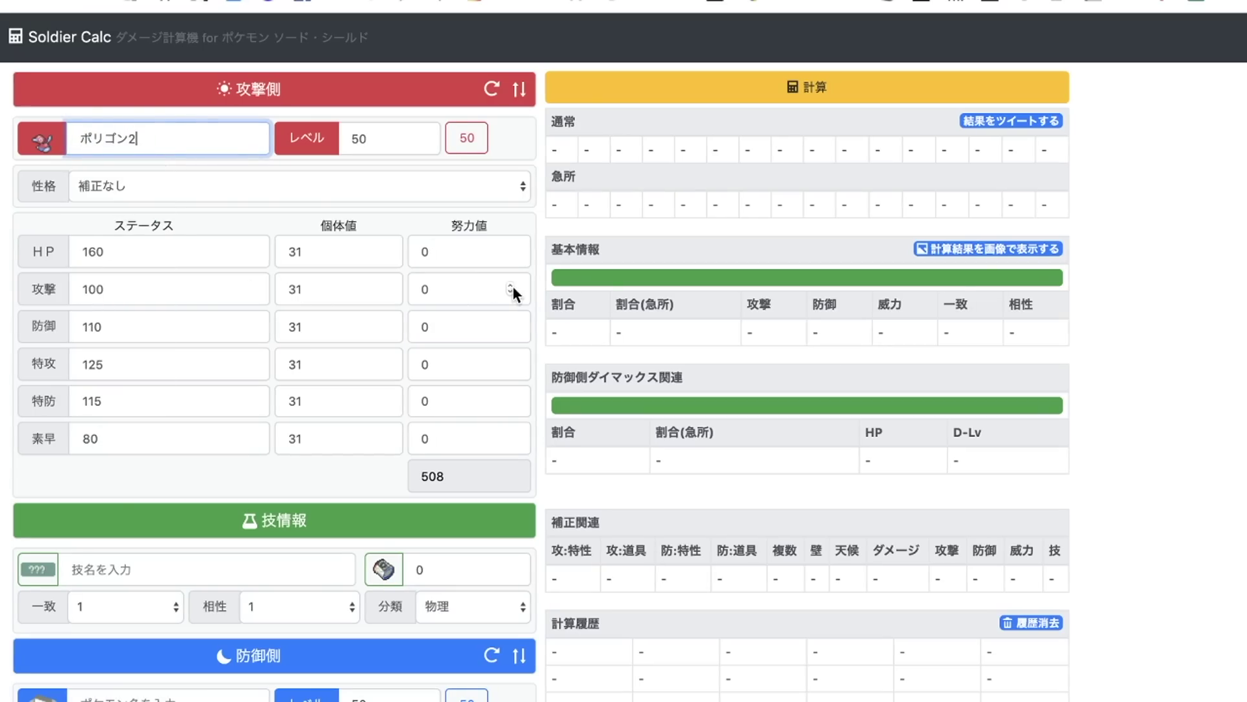
Step: Set ポリゴン2's HP effort value to 244
{"action": "double_click", "coordinate": [440, 253]}
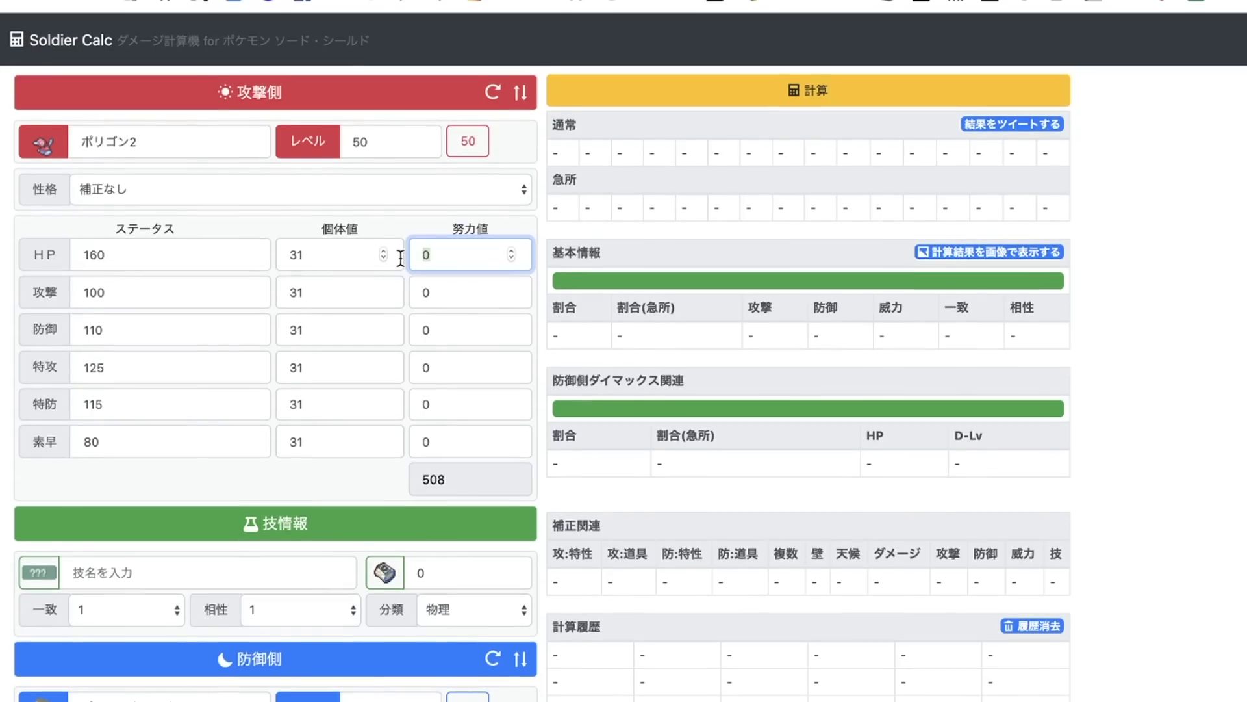
{"action": "type", "text": "252"}
{"action": "left_click", "coordinate": [512, 258]}
{"action": "left_click", "coordinate": [512, 258]}
{"action": "left_click", "coordinate": [544, 259]}
Step: Set ポリゴン2's Speed (素早) effort value to 252
{"action": "double_click", "coordinate": [423, 326]}
{"action": "scroll", "coordinate": [446, 446], "scroll_direction": "down", "scroll_amount": 1}
{"action": "double_click", "coordinate": [447, 446]}
{"action": "scroll", "coordinate": [446, 446], "scroll_direction": "up", "scroll_amount": 1}
{"action": "type", "text": "252"}
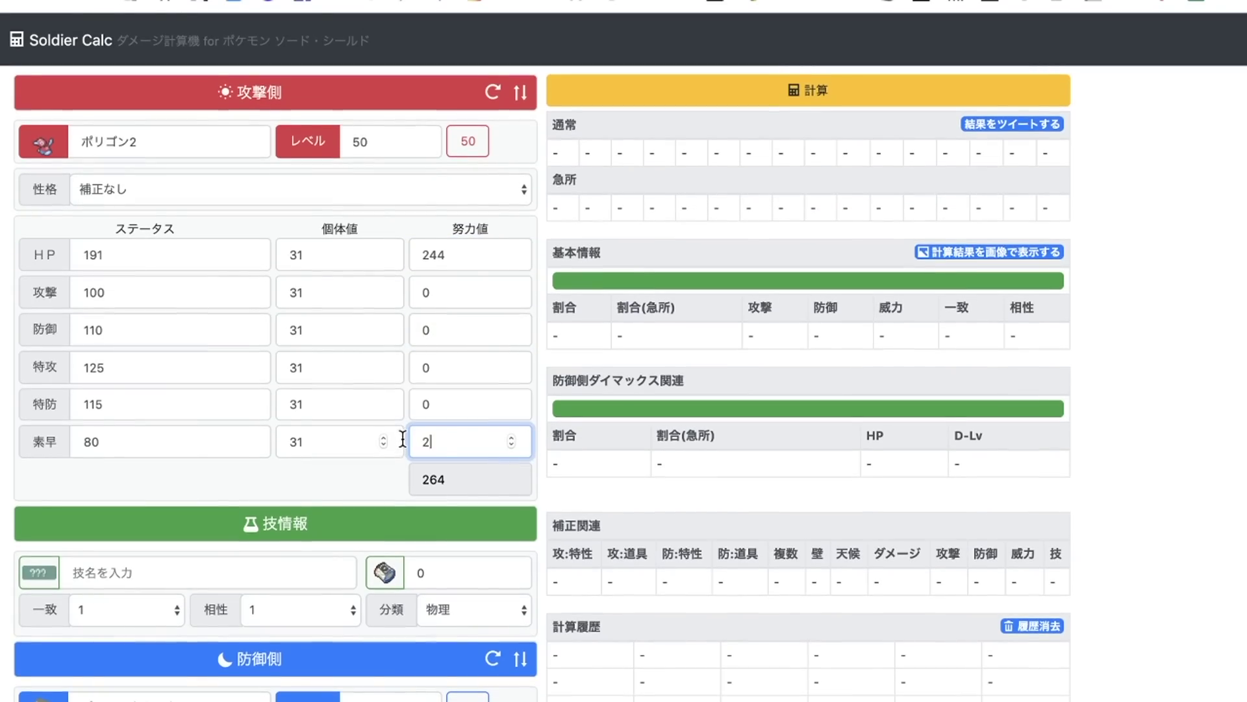
{"action": "left_click", "coordinate": [544, 396]}
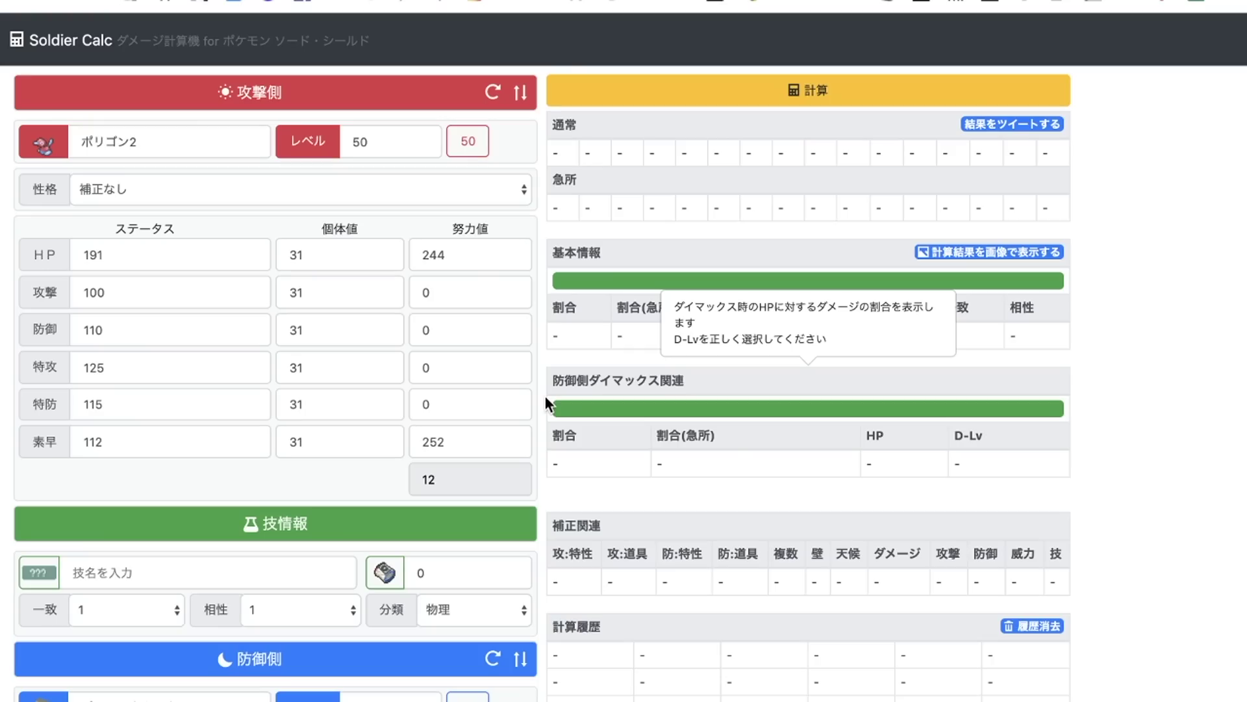
Step: Put 12 effort points into ポリゴン2's Defense (防御) and review the resulting stats
{"action": "double_click", "coordinate": [512, 328]}
{"action": "type", "text": "12"}
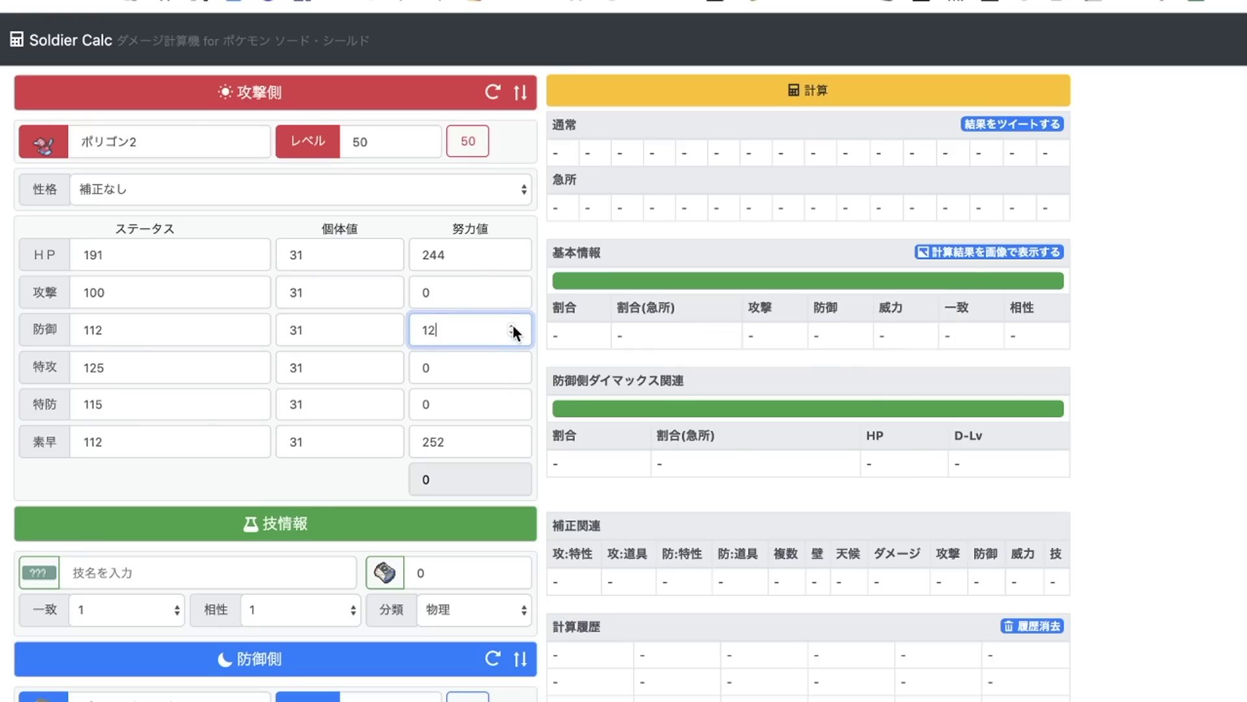
{"action": "left_click", "coordinate": [547, 333]}
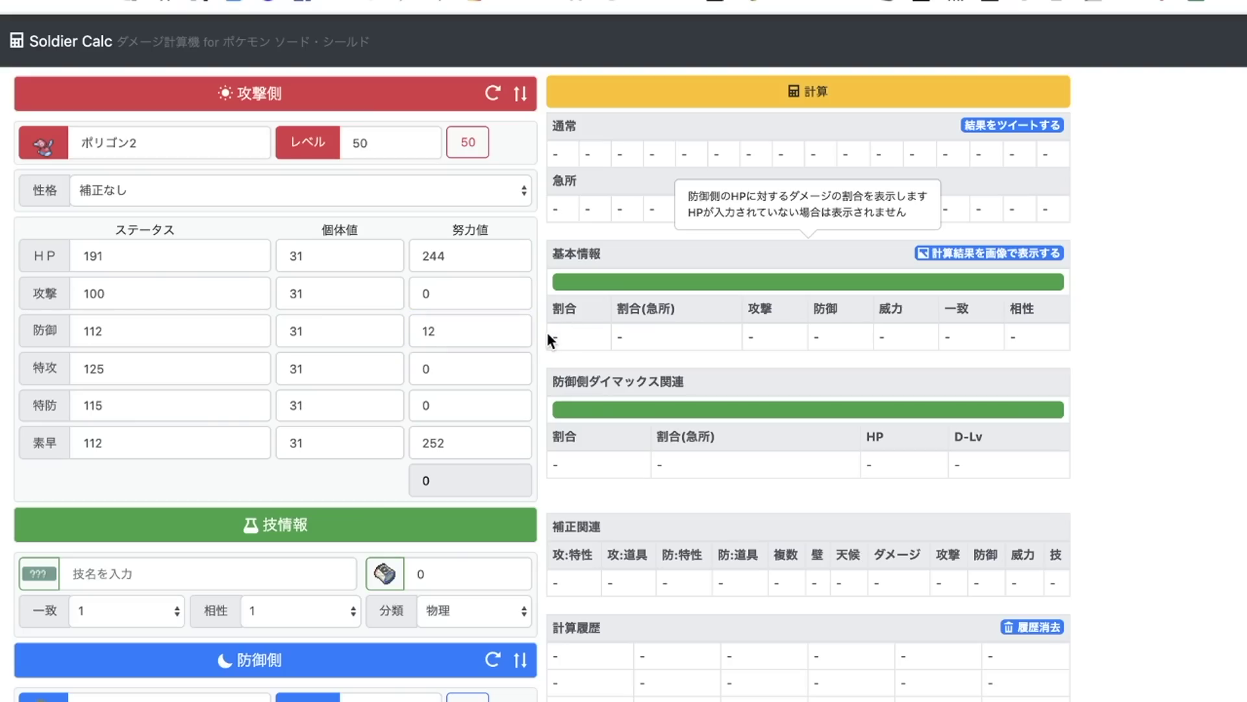
{"action": "scroll", "coordinate": [546, 333], "scroll_direction": "down", "scroll_amount": 1}
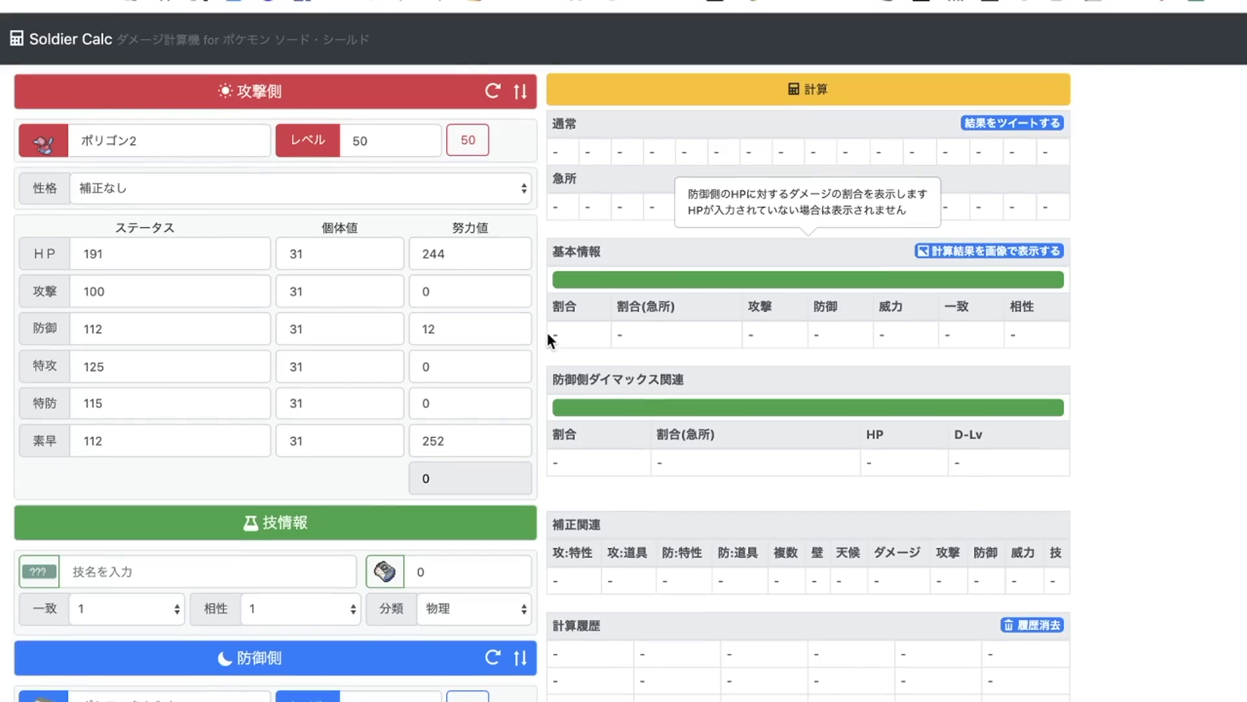
{"action": "scroll", "coordinate": [495, 450], "scroll_direction": "up", "scroll_amount": 1}
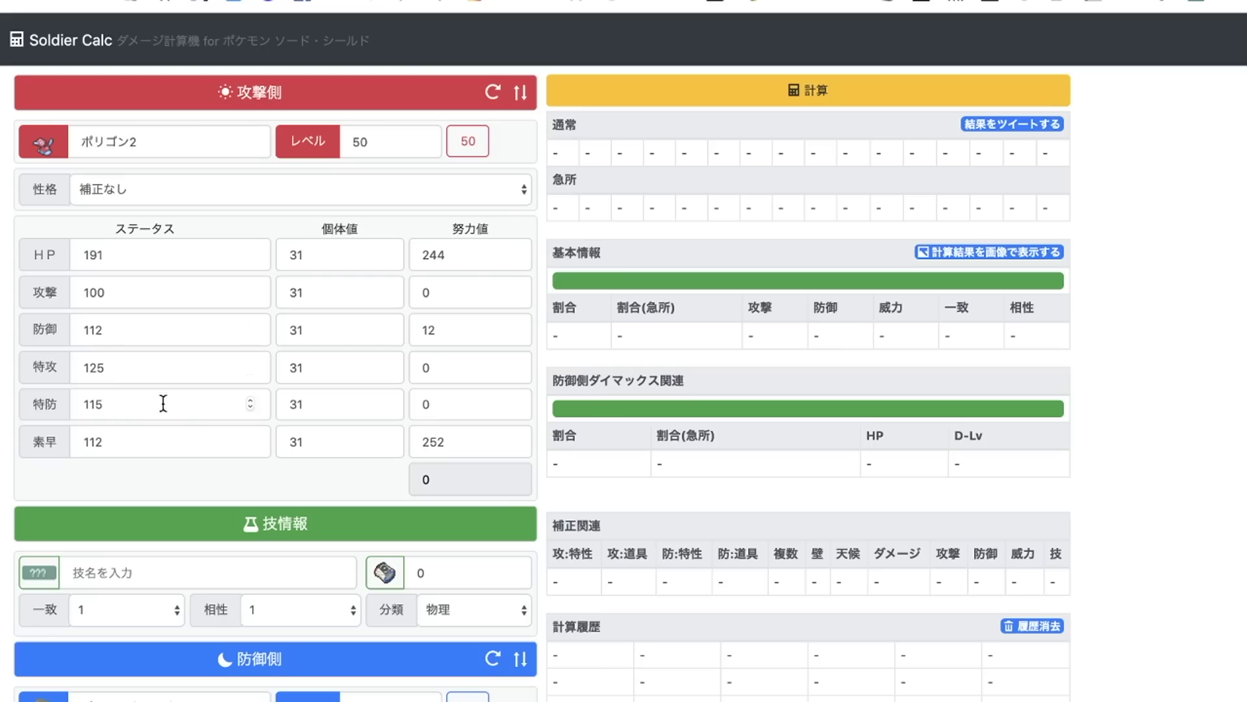
Step: Change ポリゴン2's effort values to 4 in HP and 252 in Defense (防御), and check both defensive stats
{"action": "left_click_drag", "start_coordinate": [447, 255], "coordinate": [403, 255]}
{"action": "type", "text": "4"}
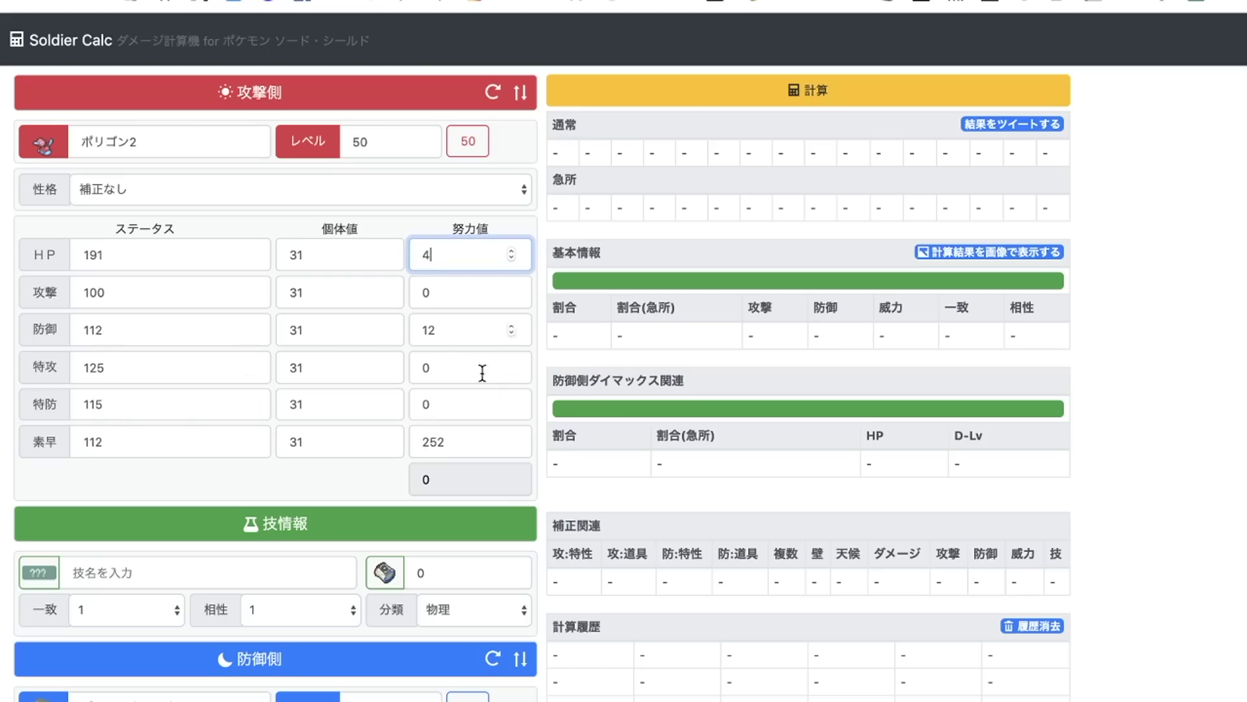
{"action": "left_click", "coordinate": [419, 445]}
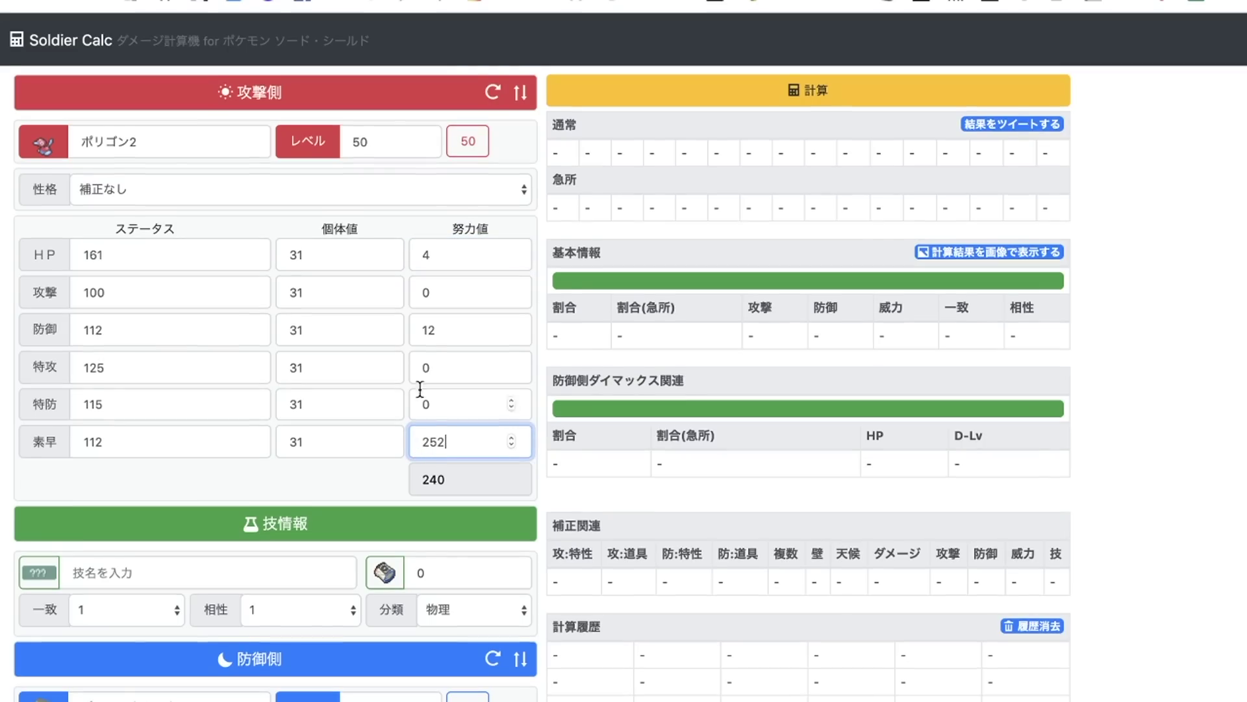
{"action": "left_click_drag", "start_coordinate": [445, 332], "coordinate": [411, 334]}
{"action": "type", "text": "252"}
{"action": "left_click", "coordinate": [552, 364]}
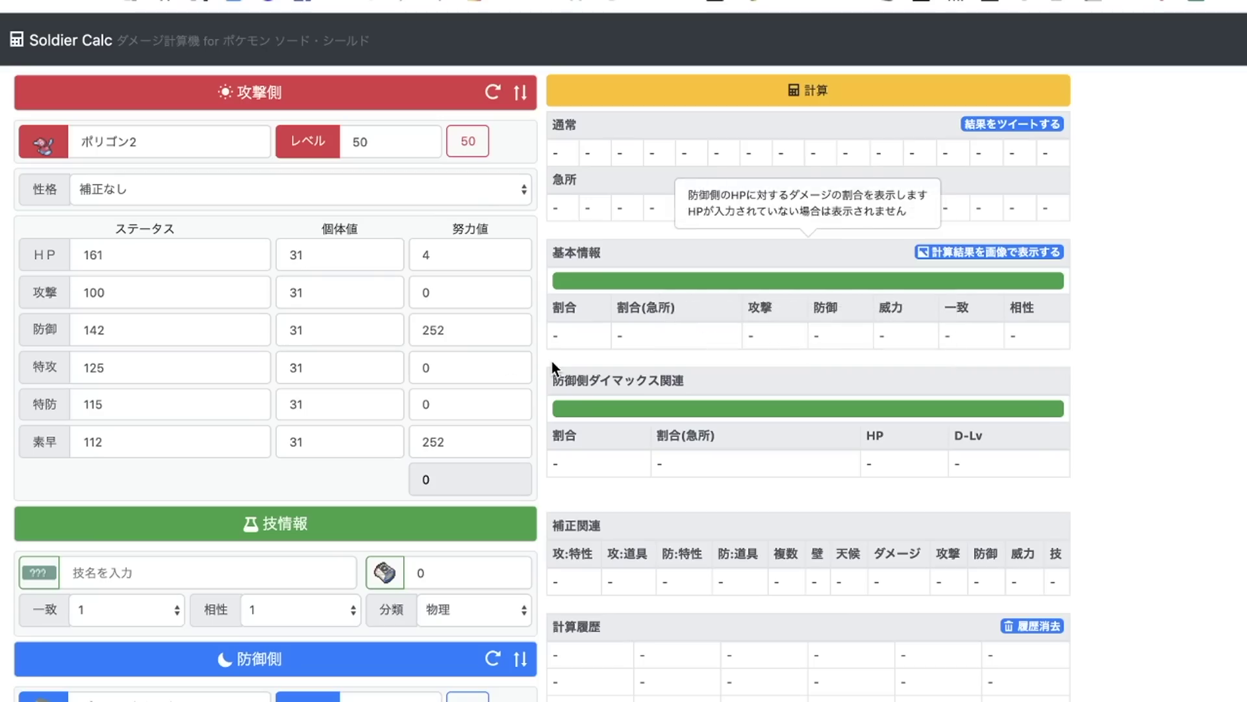
{"action": "left_click", "coordinate": [164, 332]}
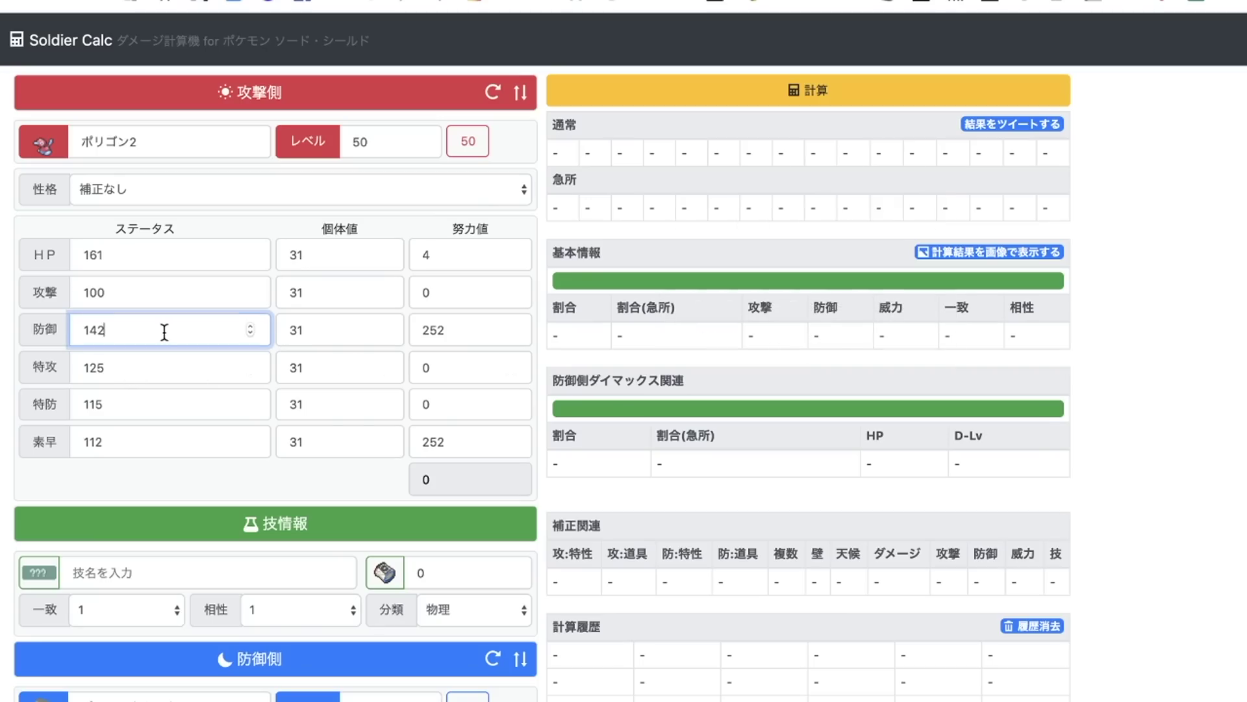
{"action": "left_click", "coordinate": [134, 405]}
Step: Change ポリゴン2's effort values to 4 in Defense (防御) and 252 in HP
{"action": "scroll", "coordinate": [134, 358], "scroll_direction": "down", "scroll_amount": 1}
{"action": "left_click_drag", "start_coordinate": [455, 324], "coordinate": [404, 329]}
{"action": "type", "text": "4"}
{"action": "double_click", "coordinate": [413, 249]}
{"action": "type", "text": "252"}
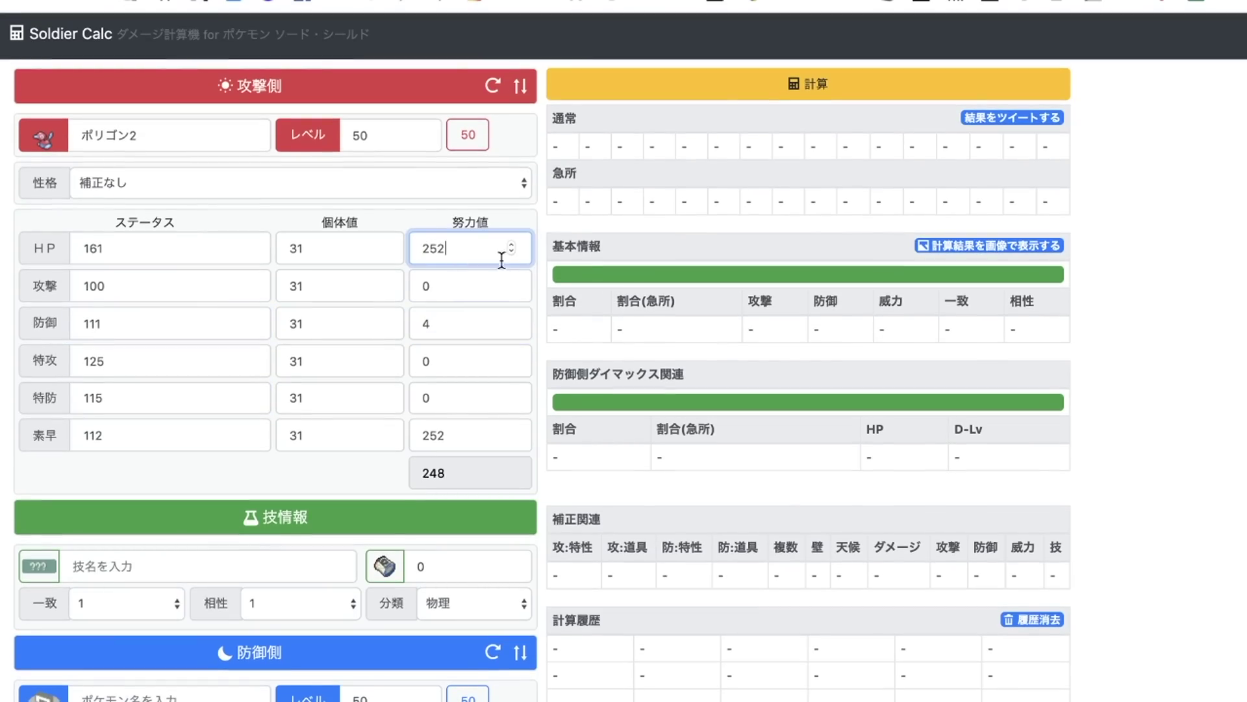
{"action": "left_click", "coordinate": [545, 262]}
Step: Set ポリゴン2's effort values to 4 in Speed (素早), 124 in Defense (防御), 4 in Special Attack (特攻) and 124 in Special Defense (特防)
{"action": "left_click_drag", "start_coordinate": [478, 434], "coordinate": [412, 435]}
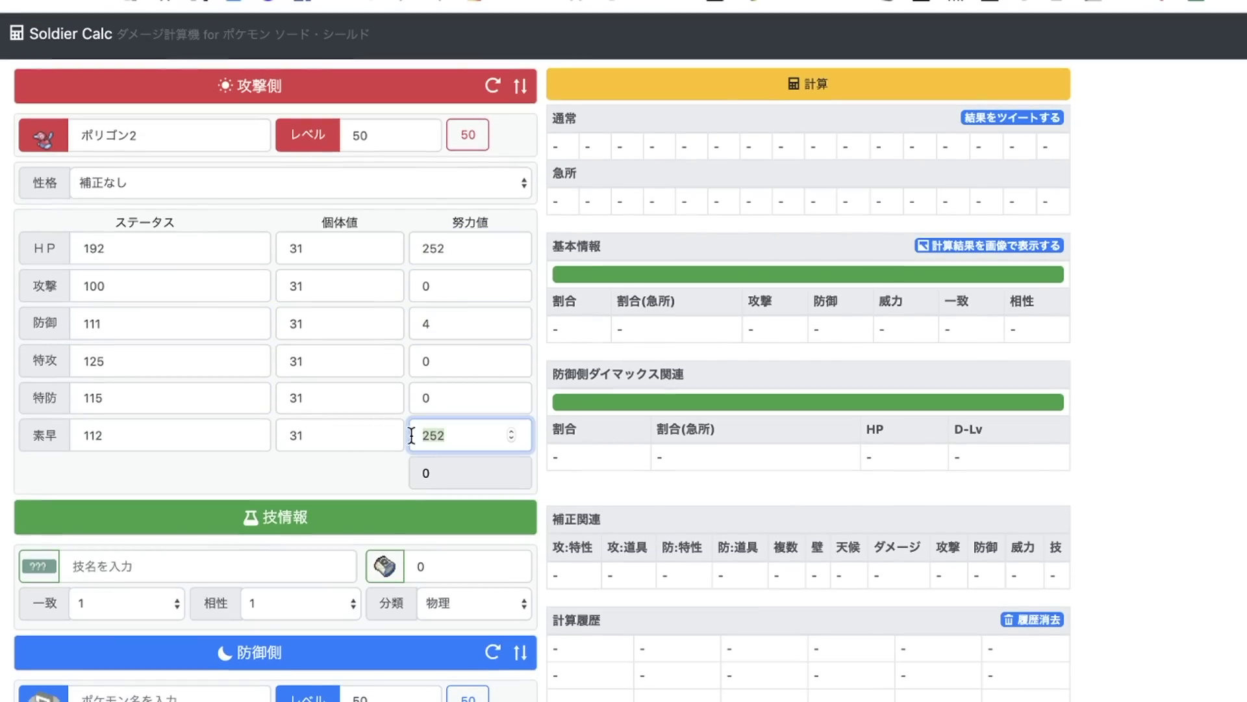
{"action": "type", "text": "4"}
{"action": "double_click", "coordinate": [402, 324]}
{"action": "type", "text": "252"}
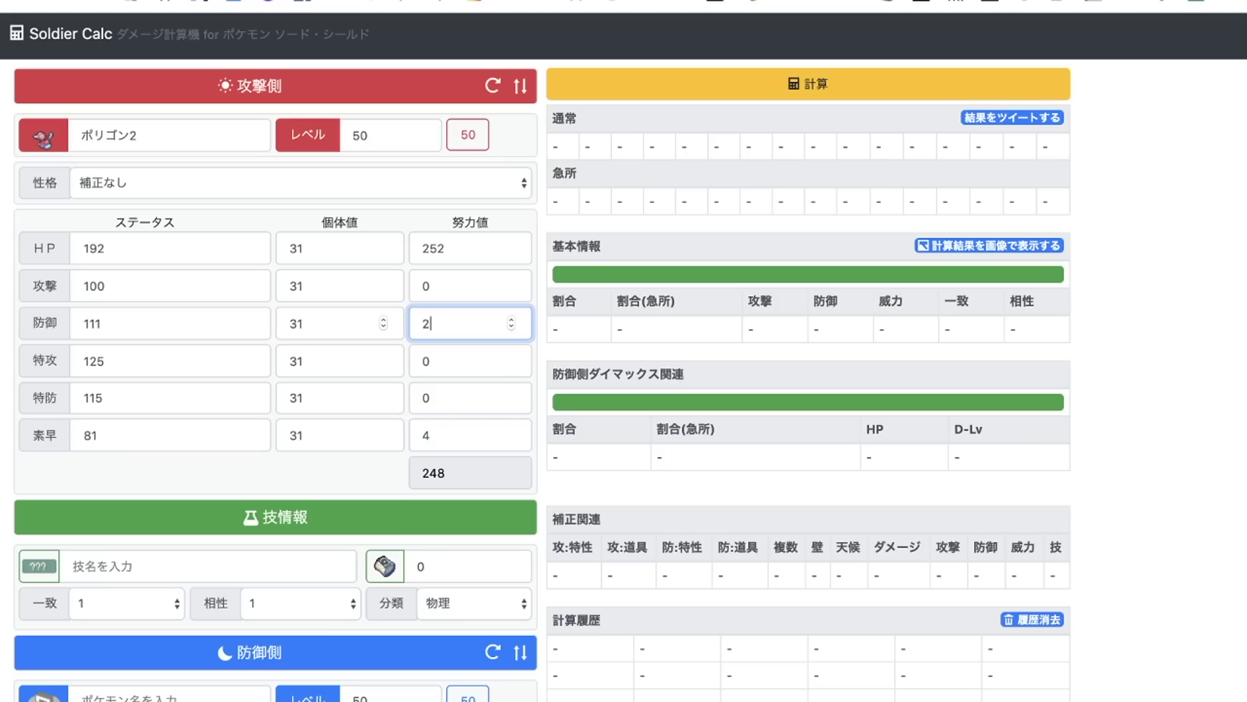
{"action": "double_click", "coordinate": [426, 326]}
{"action": "type", "text": "124"}
{"action": "double_click", "coordinate": [419, 361]}
{"action": "type", "text": "4"}
{"action": "double_click", "coordinate": [453, 390]}
{"action": "type", "text": "124"}
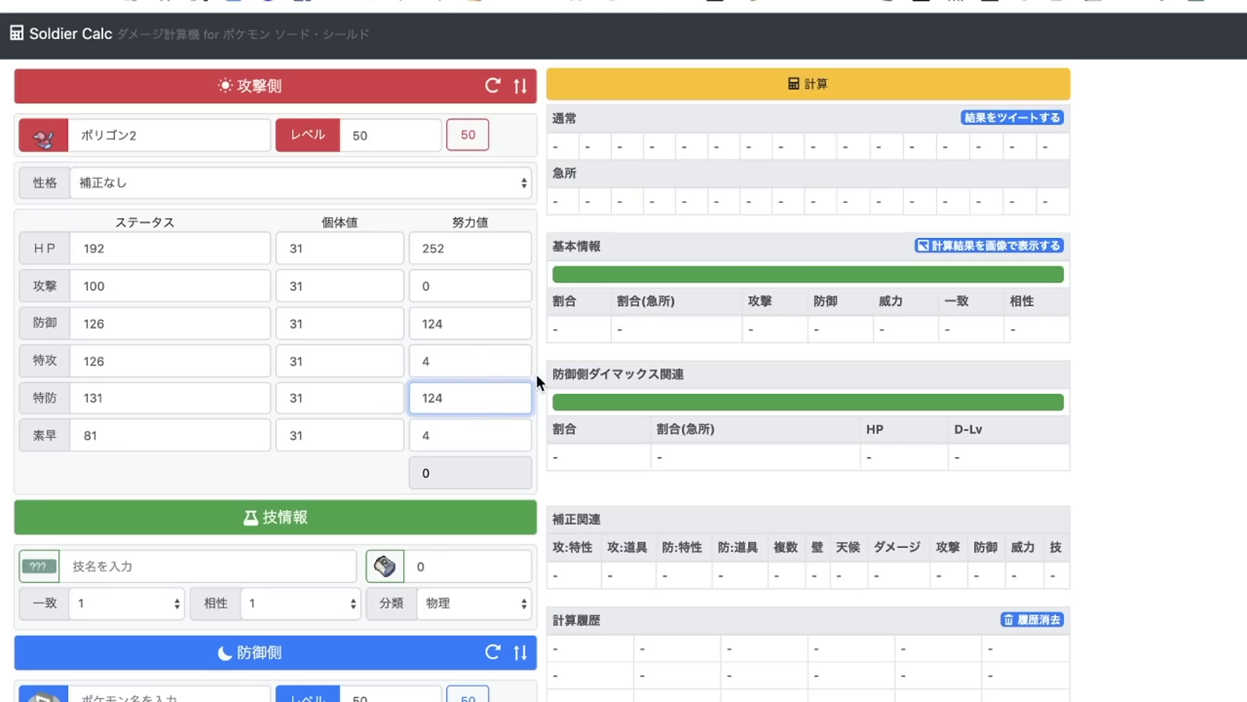
Step: Compare ポリゴン2's Defense (防御), Special Defense (特防) and HP stats under the evenly split defensive spread
{"action": "left_click", "coordinate": [137, 332]}
{"action": "left_click", "coordinate": [134, 398]}
{"action": "scroll", "coordinate": [133, 332], "scroll_direction": "up", "scroll_amount": 1}
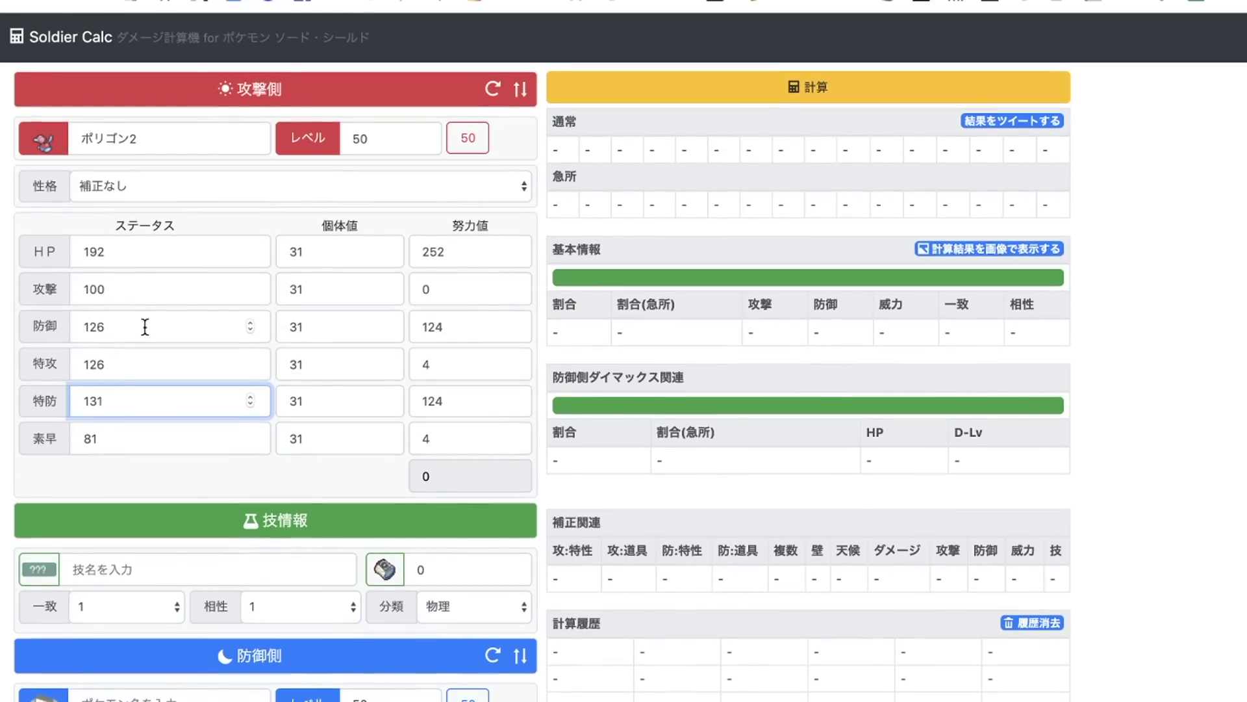
{"action": "double_click", "coordinate": [94, 327]}
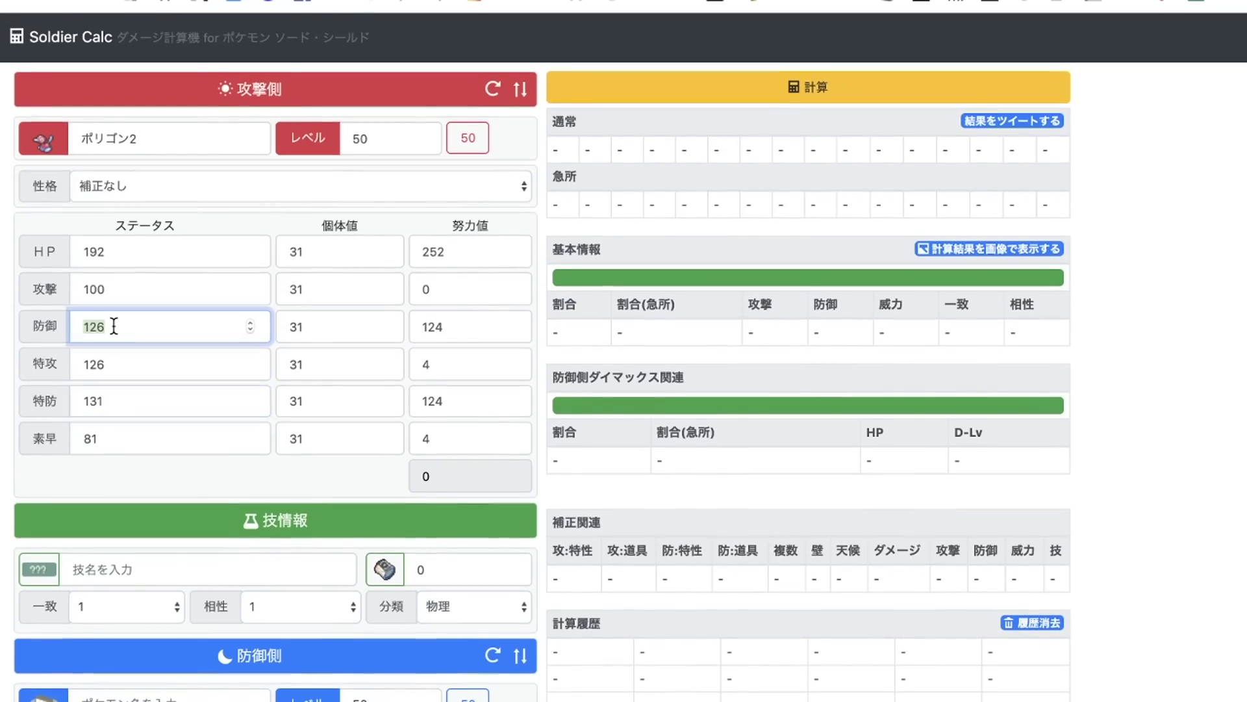
{"action": "scroll", "coordinate": [103, 393], "scroll_direction": "down", "scroll_amount": 1}
{"action": "double_click", "coordinate": [91, 394]}
{"action": "left_click", "coordinate": [93, 394]}
{"action": "scroll", "coordinate": [91, 392], "scroll_direction": "up", "scroll_amount": 1}
{"action": "scroll", "coordinate": [109, 338], "scroll_direction": "up", "scroll_amount": 1}
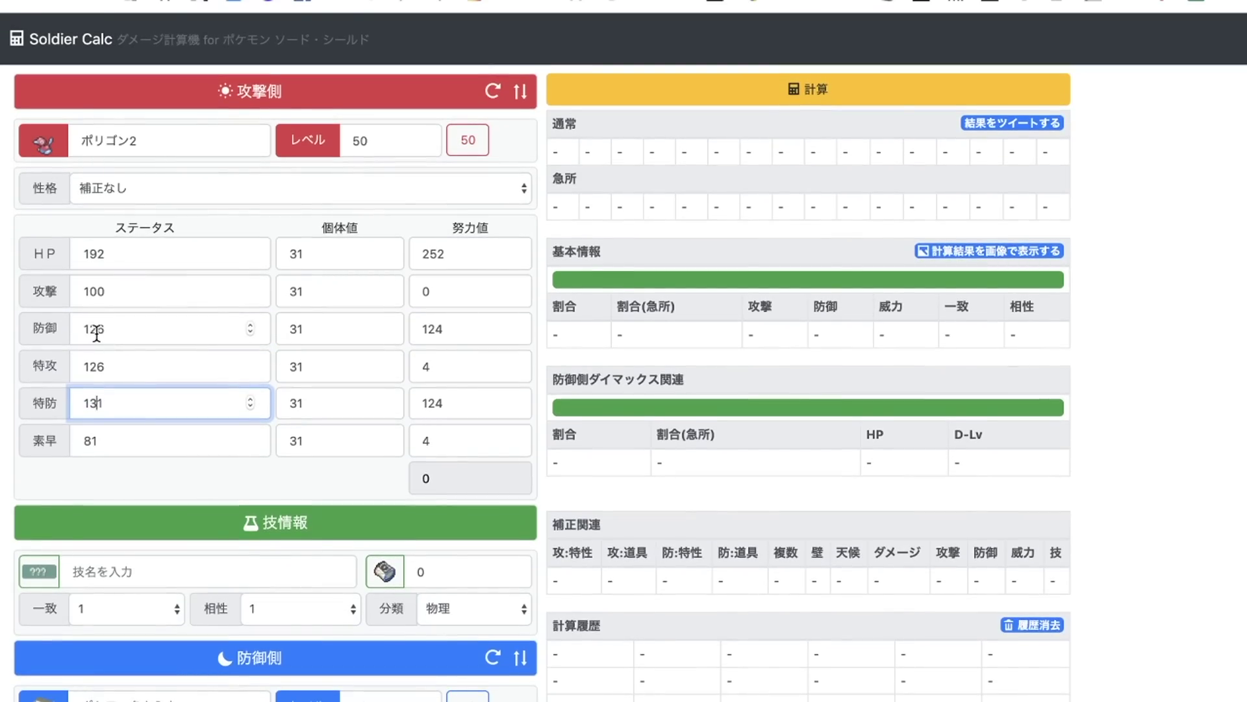
{"action": "scroll", "coordinate": [136, 403], "scroll_direction": "down", "scroll_amount": 1}
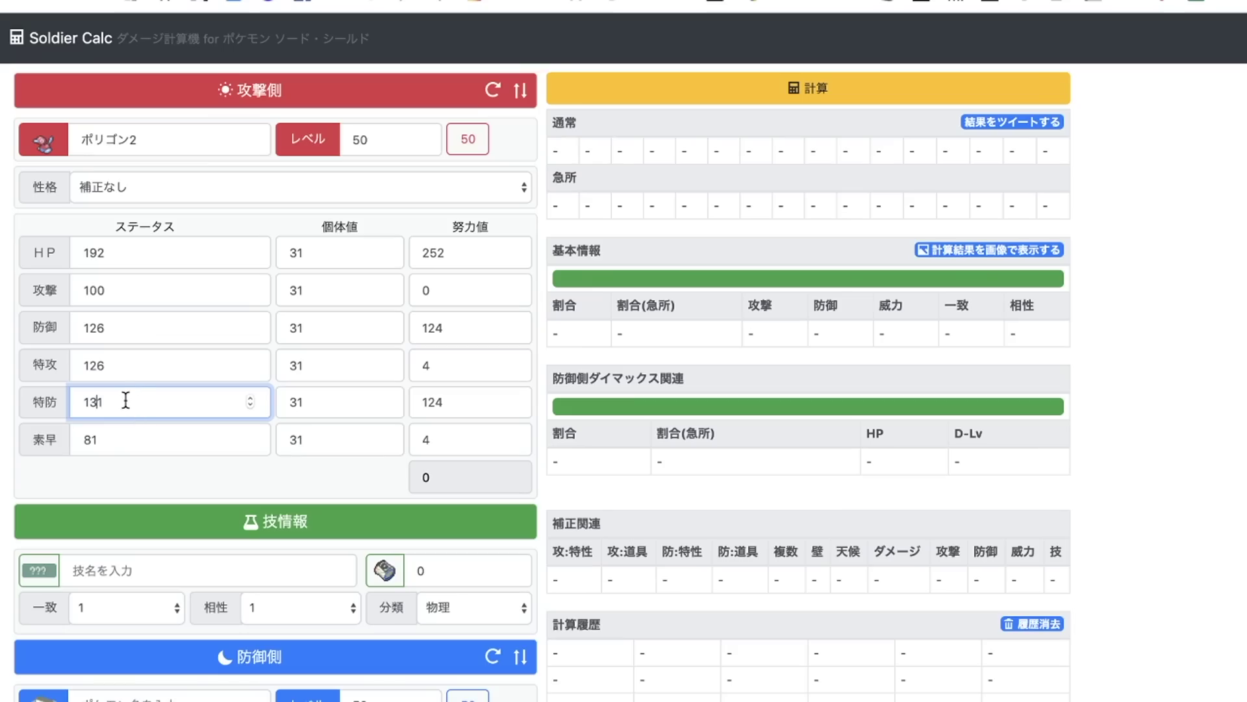
{"action": "left_click_drag", "start_coordinate": [120, 252], "coordinate": [77, 253]}
{"action": "left_click", "coordinate": [123, 255]}
{"action": "left_click", "coordinate": [9, 270]}
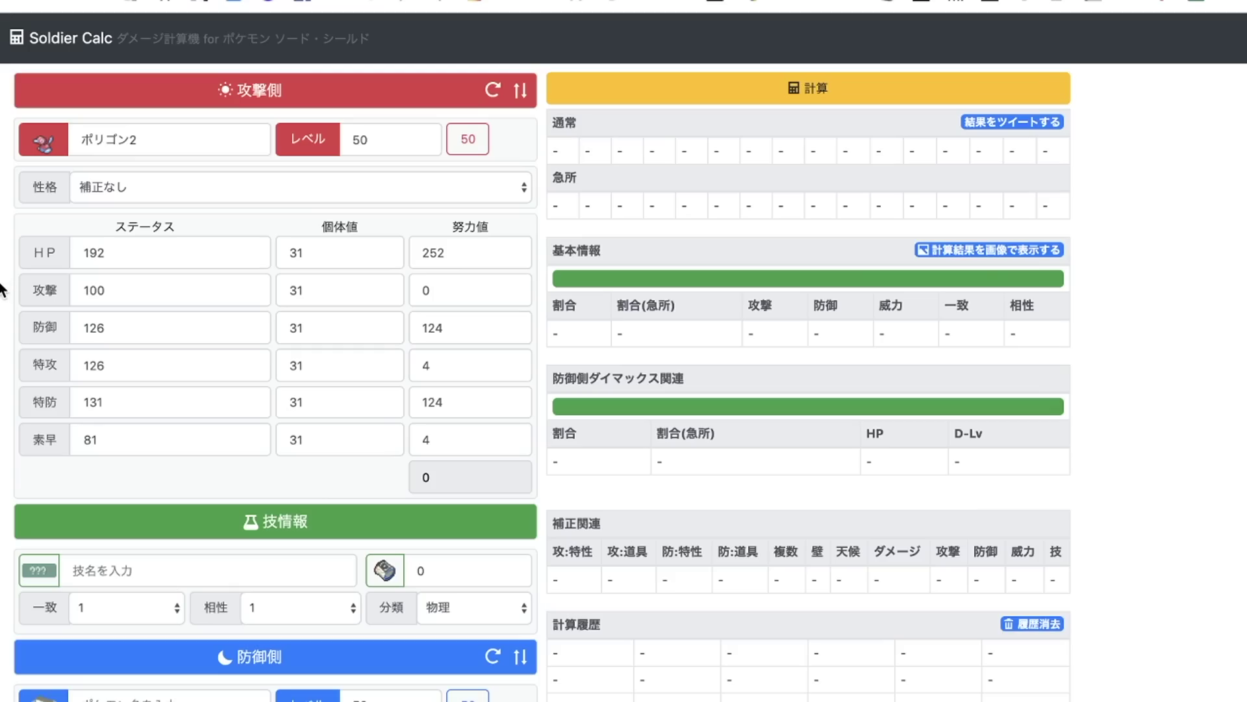
Step: Change the attacking Pokémon to サマヨール
{"action": "left_click", "coordinate": [109, 152]}
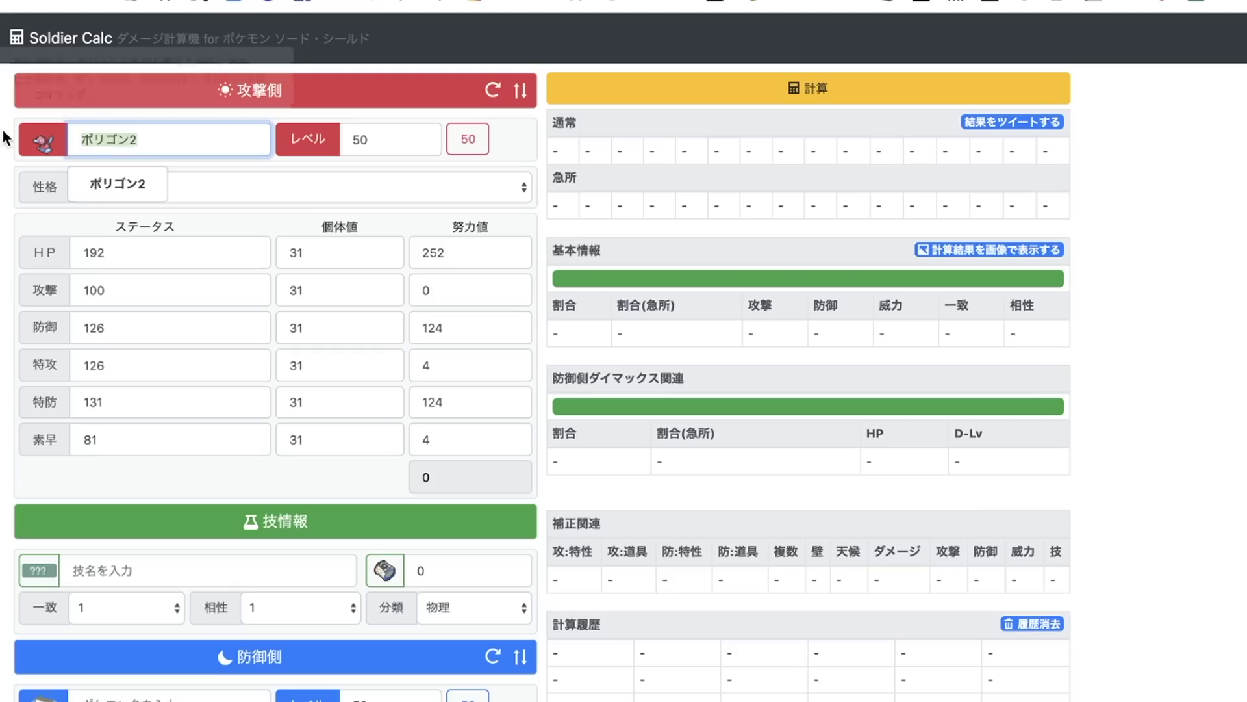
{"action": "type", "text": "sama"}
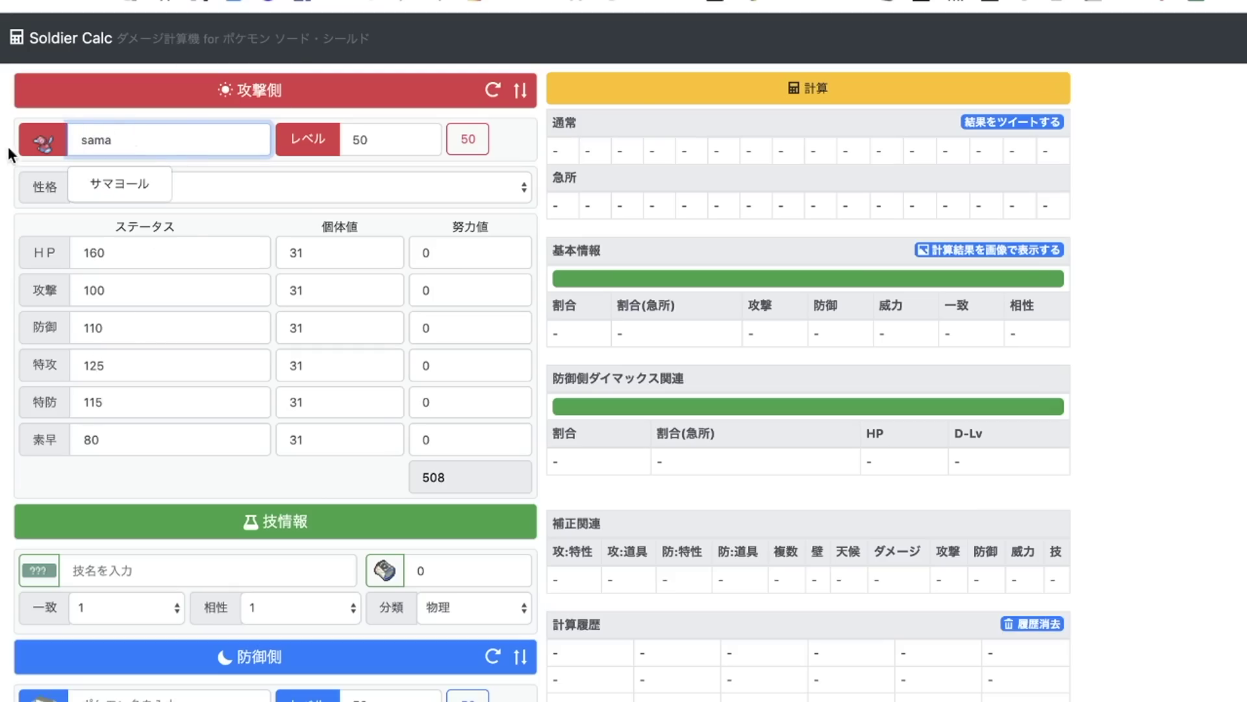
{"action": "left_click", "coordinate": [103, 199]}
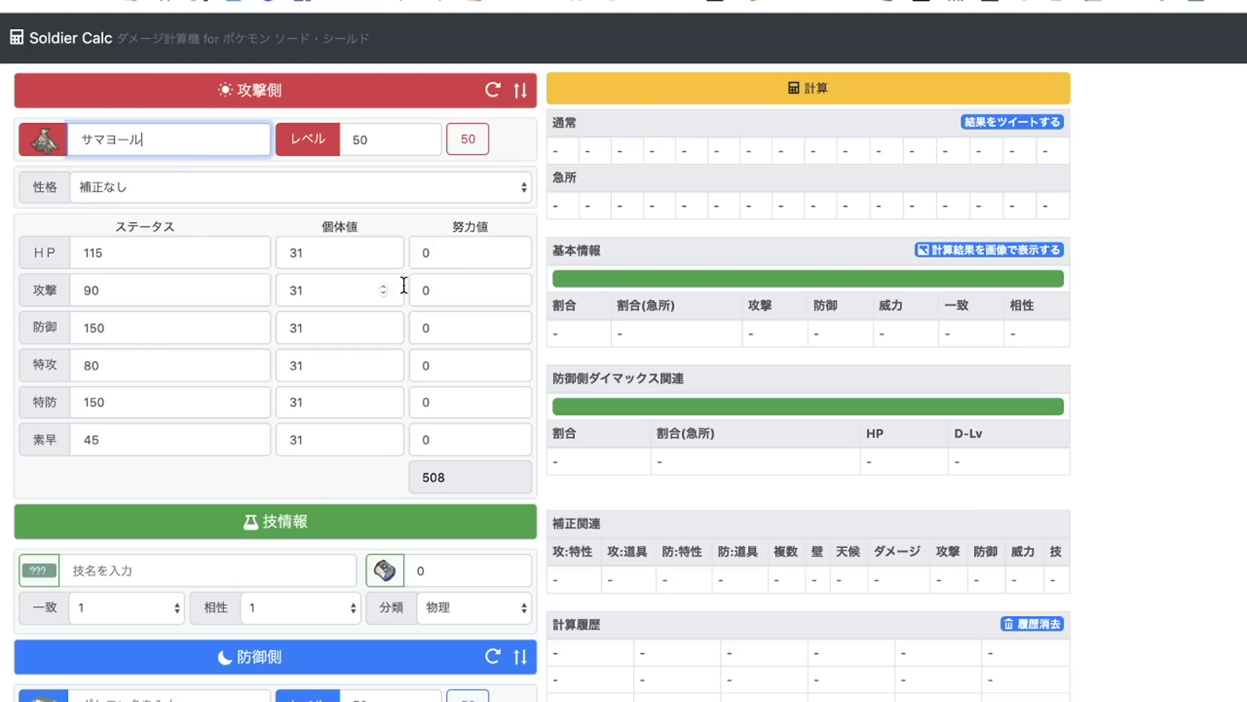
Step: Set サマヨール's effort values to 252 in HP and 252 in Defense (防御)
{"action": "left_click", "coordinate": [452, 253]}
{"action": "left_click", "coordinate": [122, 244]}
{"action": "left_click", "coordinate": [486, 257]}
{"action": "key", "text": "BackSpace"}
{"action": "type", "text": "252"}
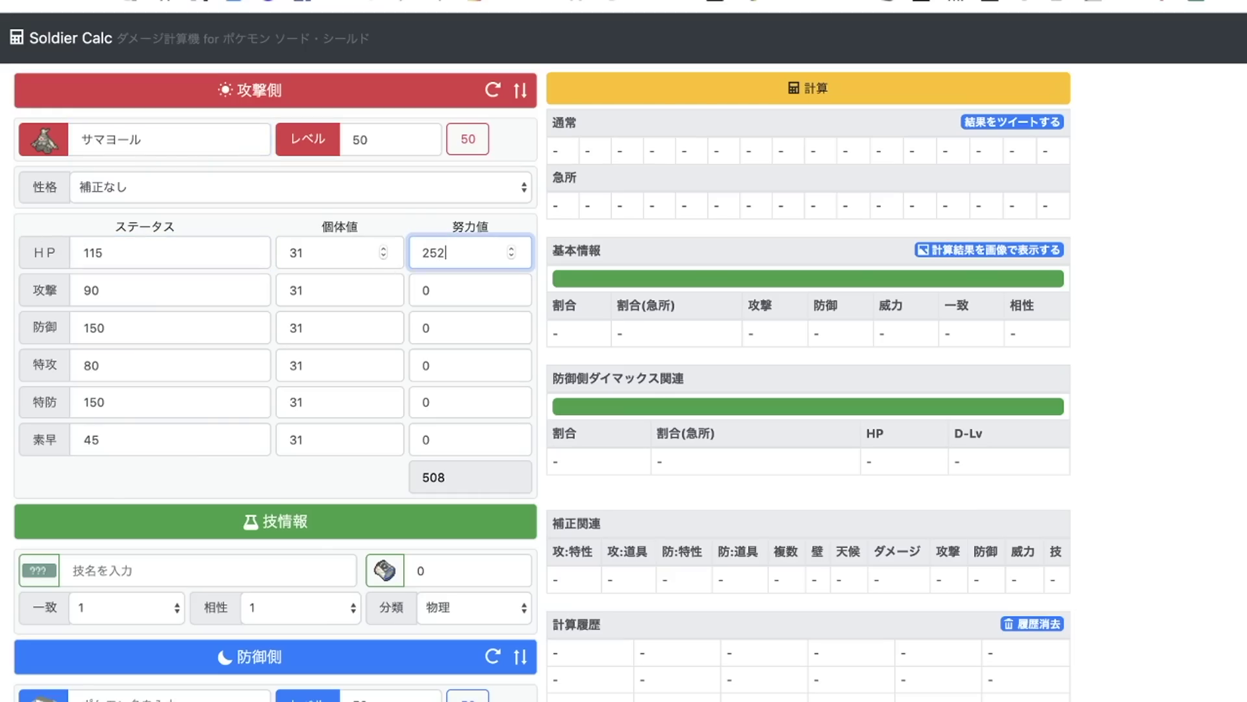
{"action": "left_click", "coordinate": [549, 292]}
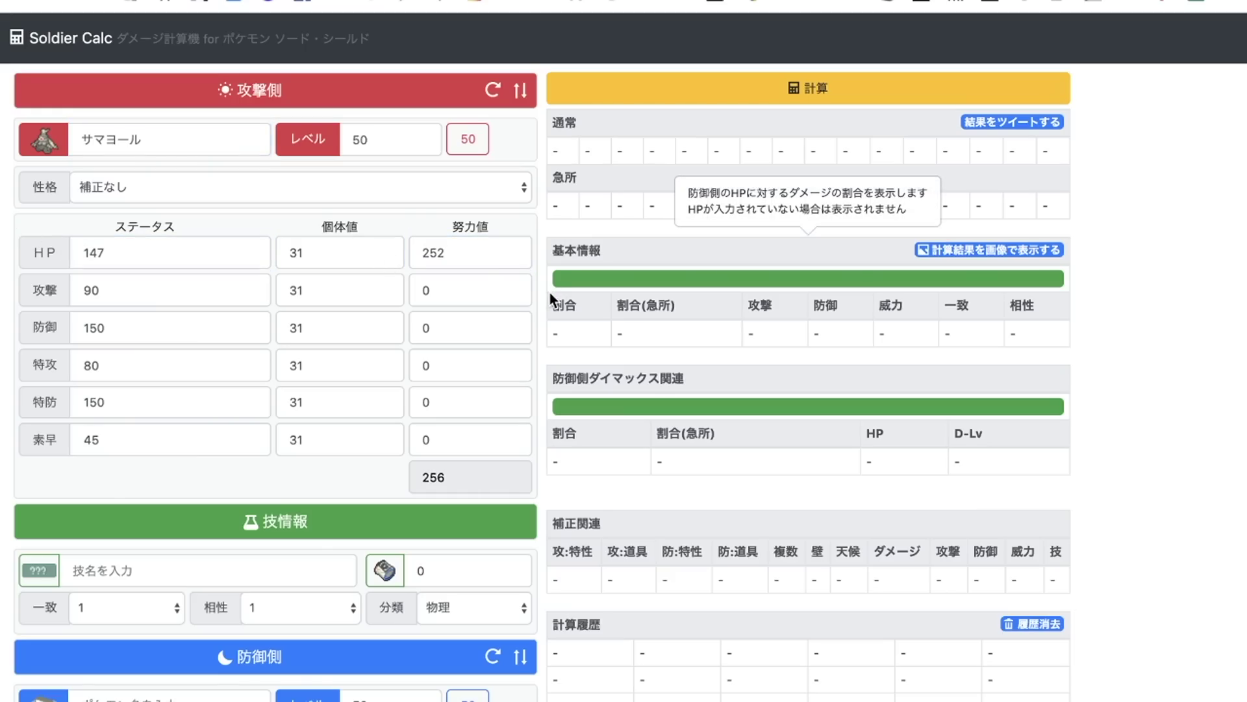
{"action": "left_click", "coordinate": [464, 329]}
{"action": "key", "text": "BackSpace"}
{"action": "type", "text": "252"}
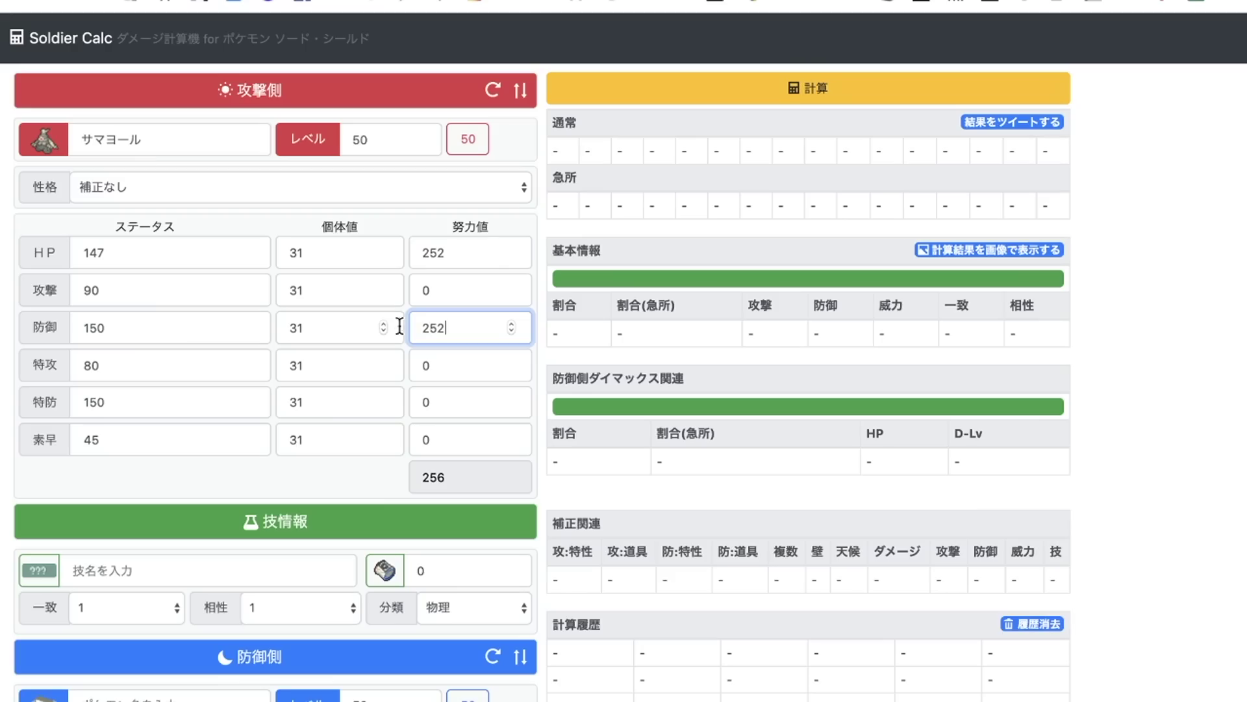
{"action": "left_click", "coordinate": [547, 329]}
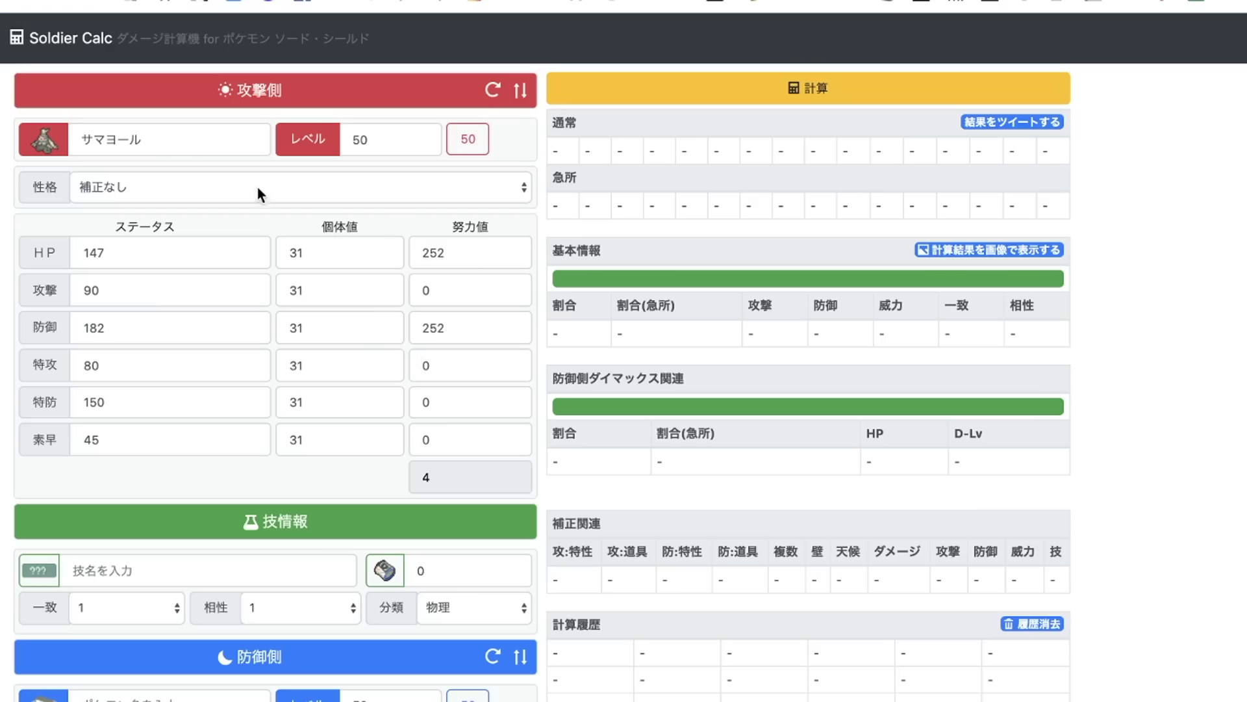
Step: Switch the attacking Pokémon back to ポリゴン2
{"action": "left_click", "coordinate": [222, 141]}
{"action": "type", "text": "pori"}
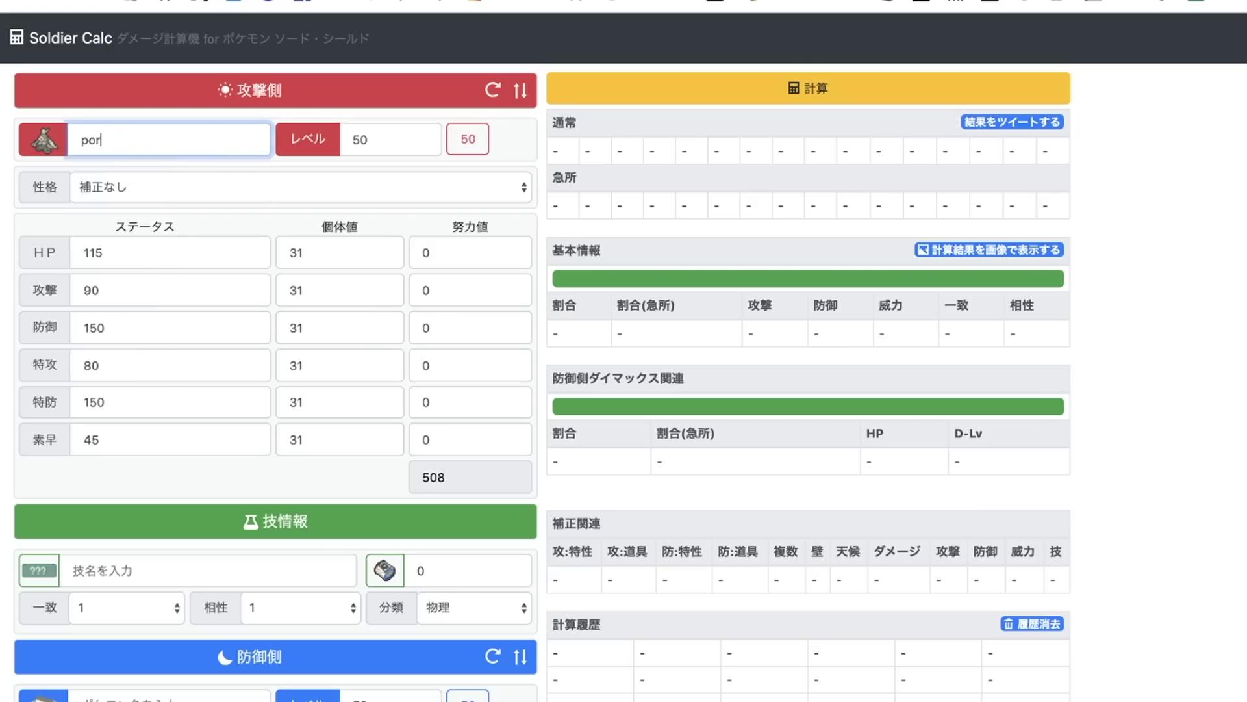
{"action": "left_click", "coordinate": [140, 208]}
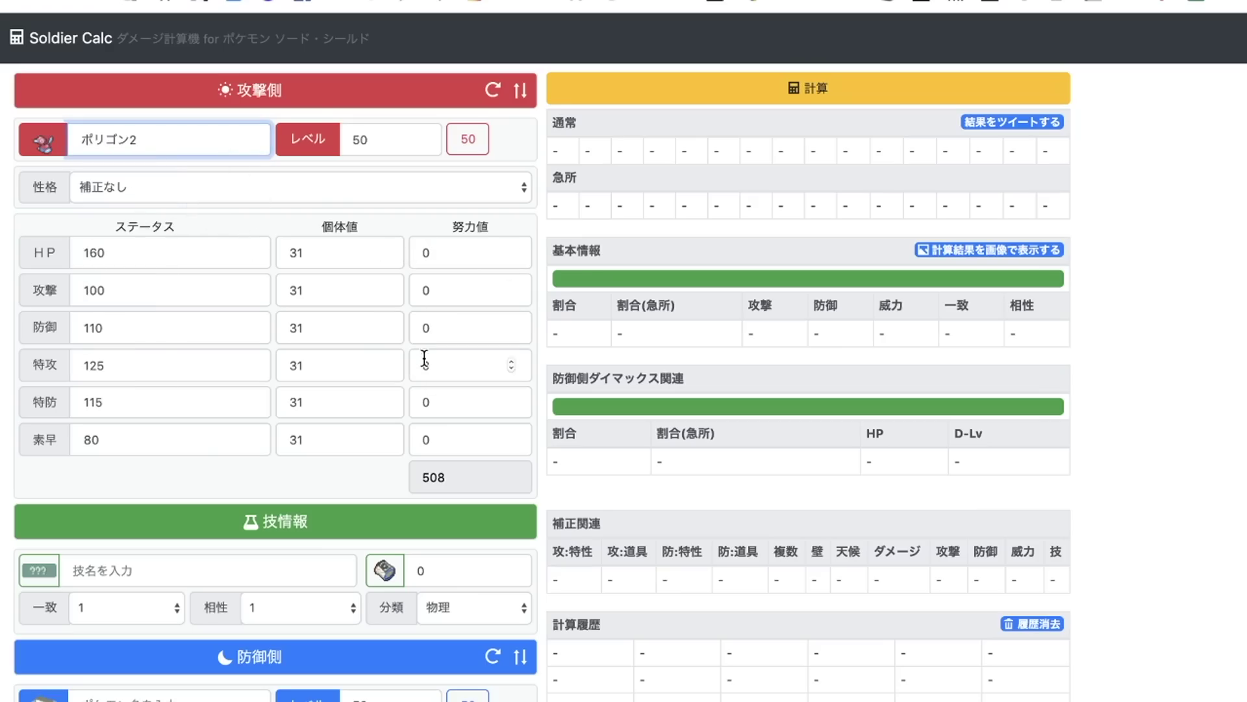
Step: Set ポリゴン2's effort values to 252 in Speed (素早) and 252 in Defense (防御)
{"action": "left_click", "coordinate": [419, 440]}
{"action": "type", "text": "252"}
{"action": "left_click", "coordinate": [438, 328]}
{"action": "type", "text": "252"}
{"action": "left_click", "coordinate": [10, 363]}
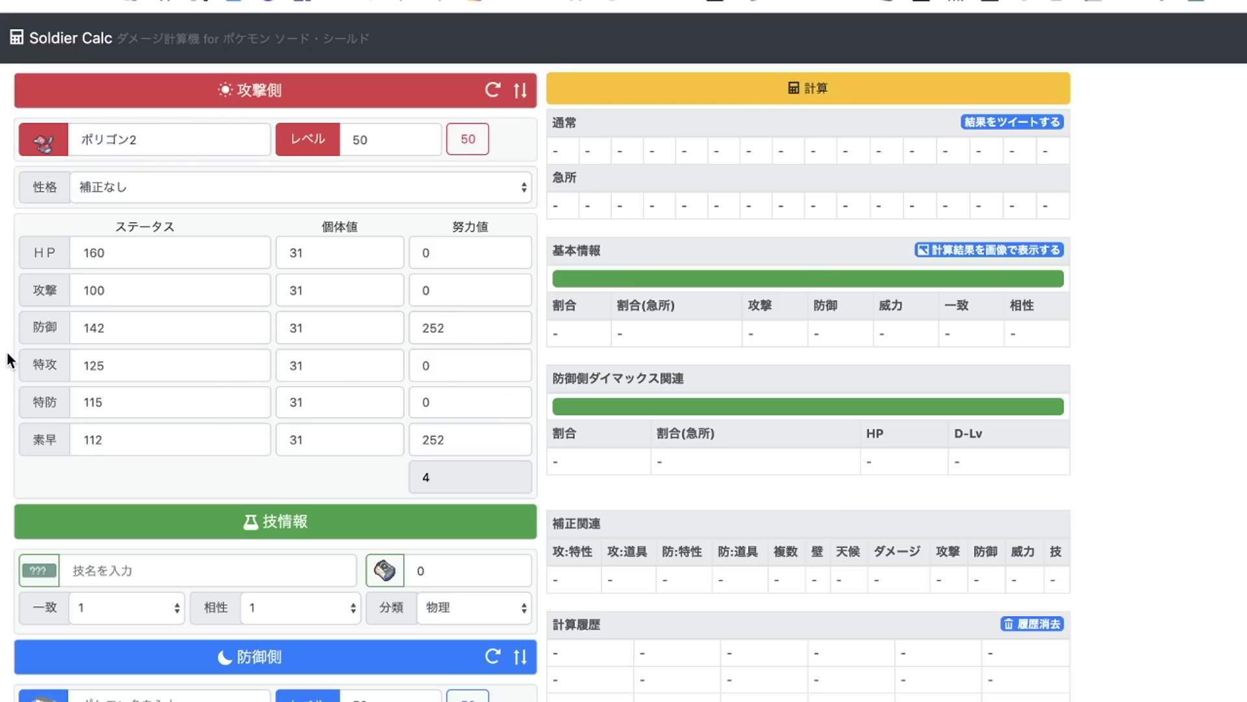
Step: Set ポリゴン2's HP effort value to 4 and its nature to ずぶとい
{"action": "left_click", "coordinate": [511, 250]}
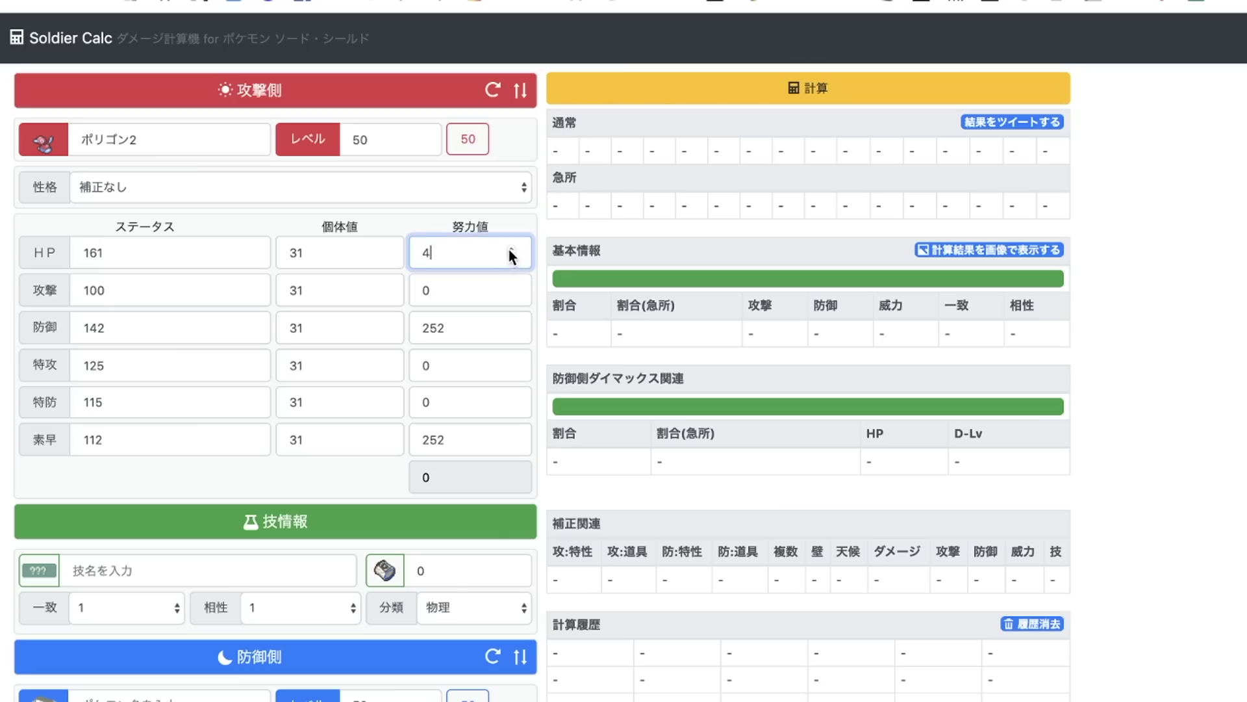
{"action": "left_click", "coordinate": [544, 259]}
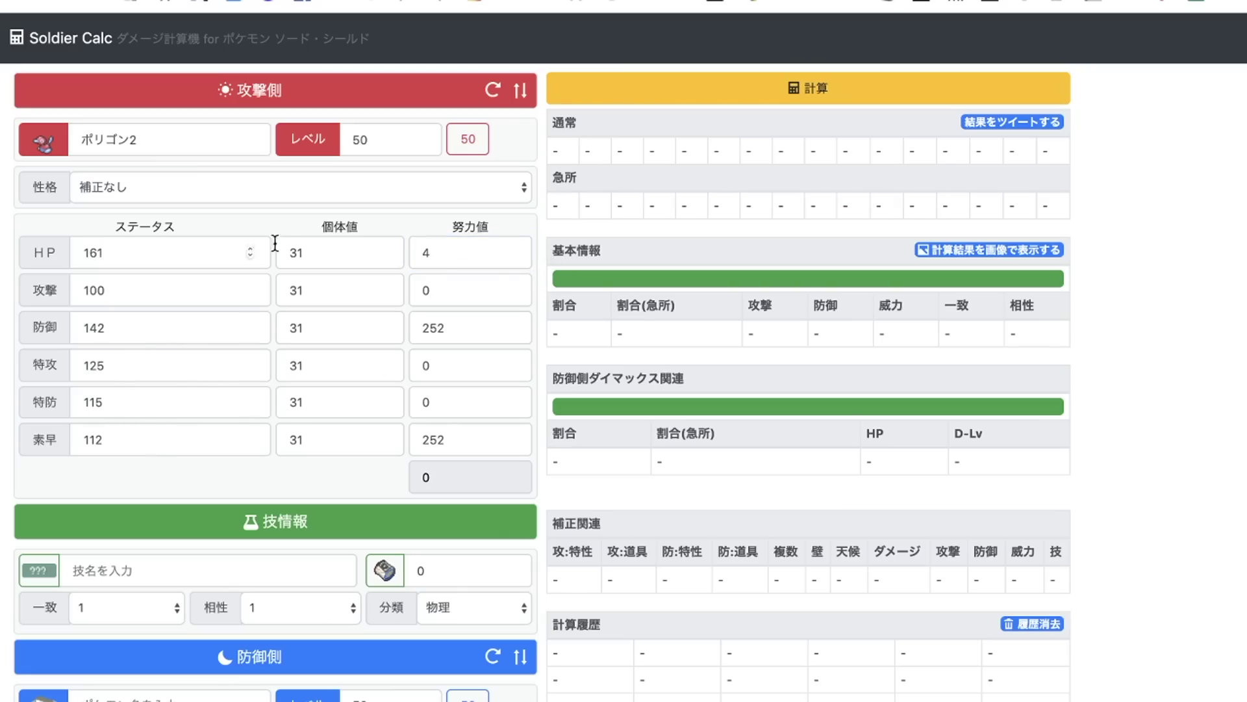
{"action": "left_click", "coordinate": [168, 186]}
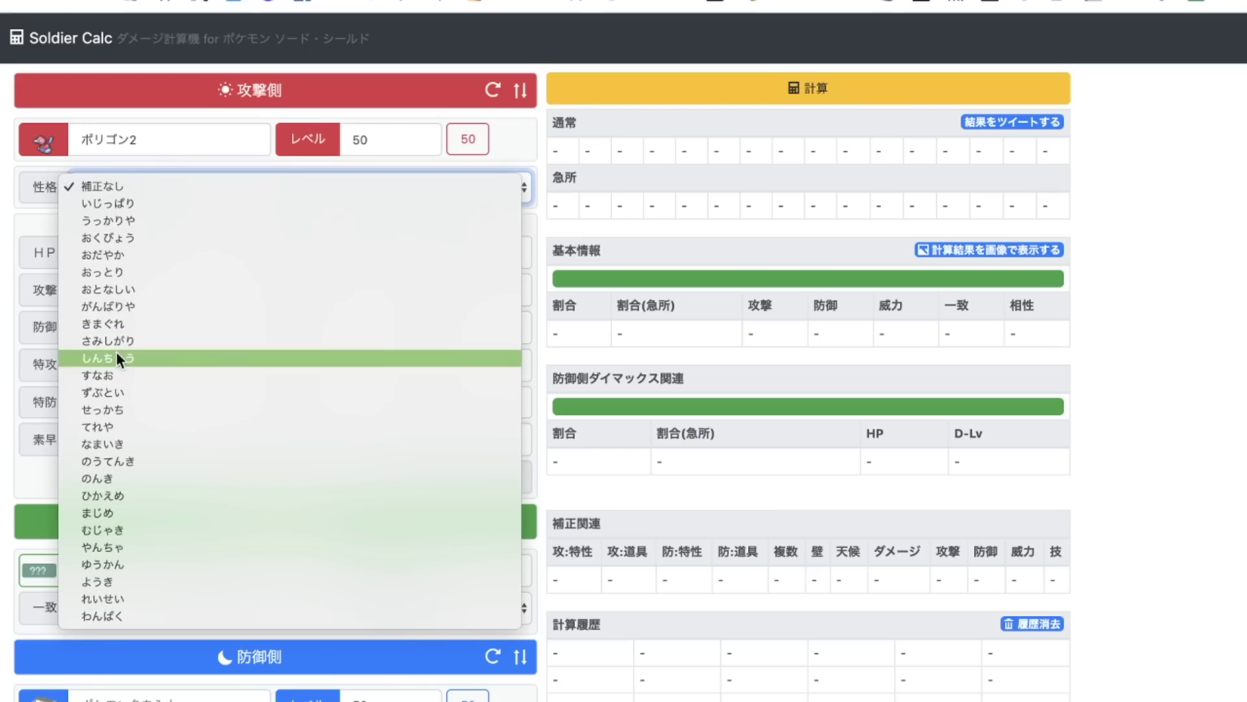
{"action": "left_click", "coordinate": [115, 391]}
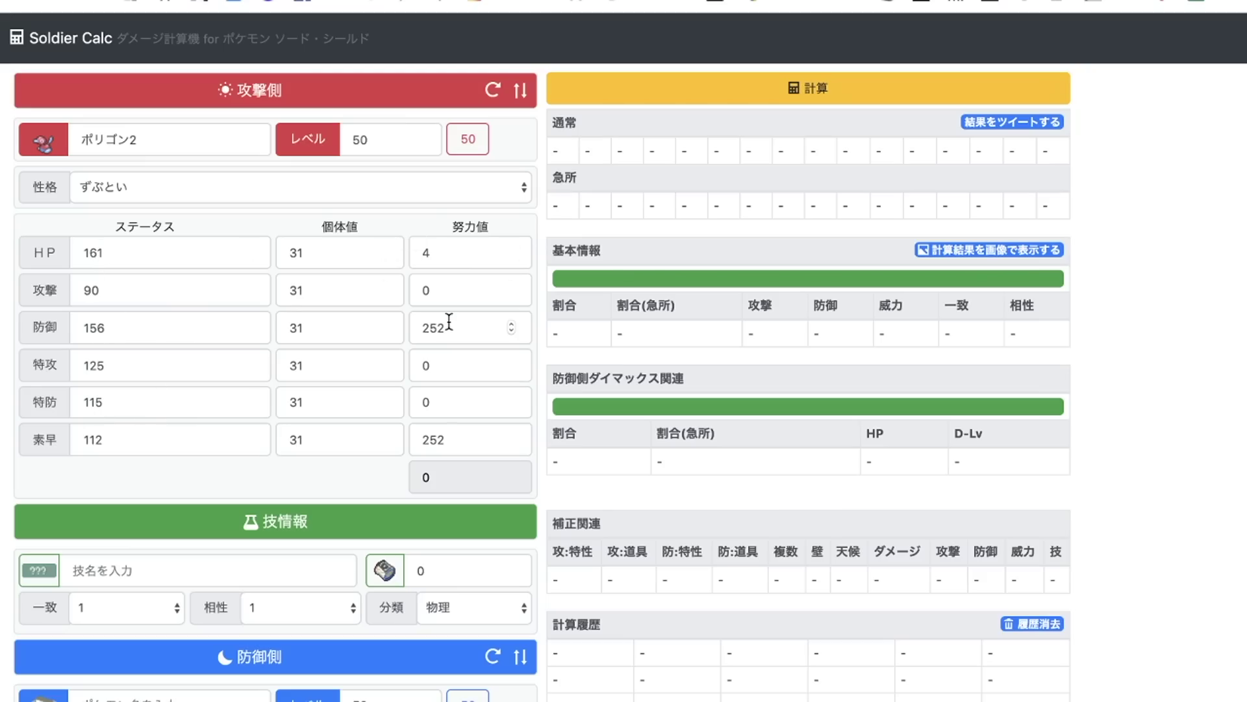
Step: With the ずぶとい nature kept, change ポリゴン2's effort values to 4 in Defense (防御) and 252 in HP
{"action": "left_click_drag", "start_coordinate": [461, 325], "coordinate": [398, 322]}
{"action": "type", "text": "4"}
{"action": "left_click_drag", "start_coordinate": [448, 252], "coordinate": [388, 253]}
{"action": "type", "text": "252"}
{"action": "left_click", "coordinate": [549, 250]}
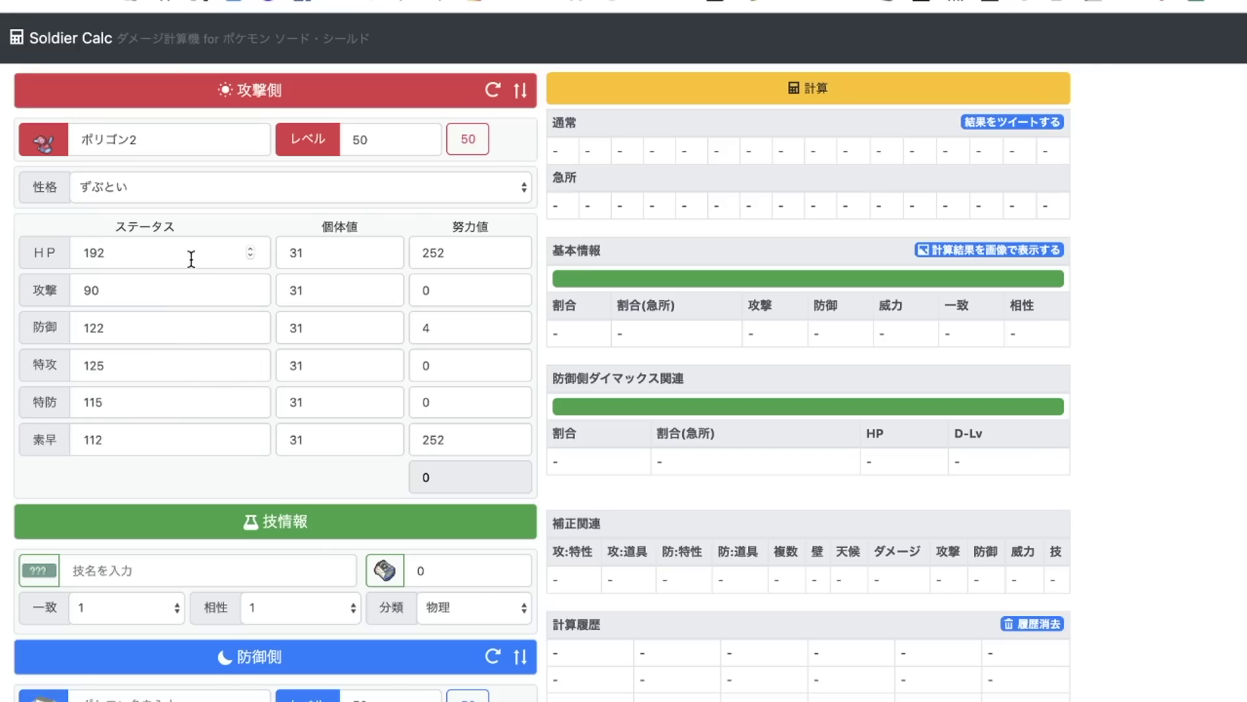
{"action": "left_click_drag", "start_coordinate": [111, 257], "coordinate": [78, 259]}
{"action": "left_click", "coordinate": [98, 257]}
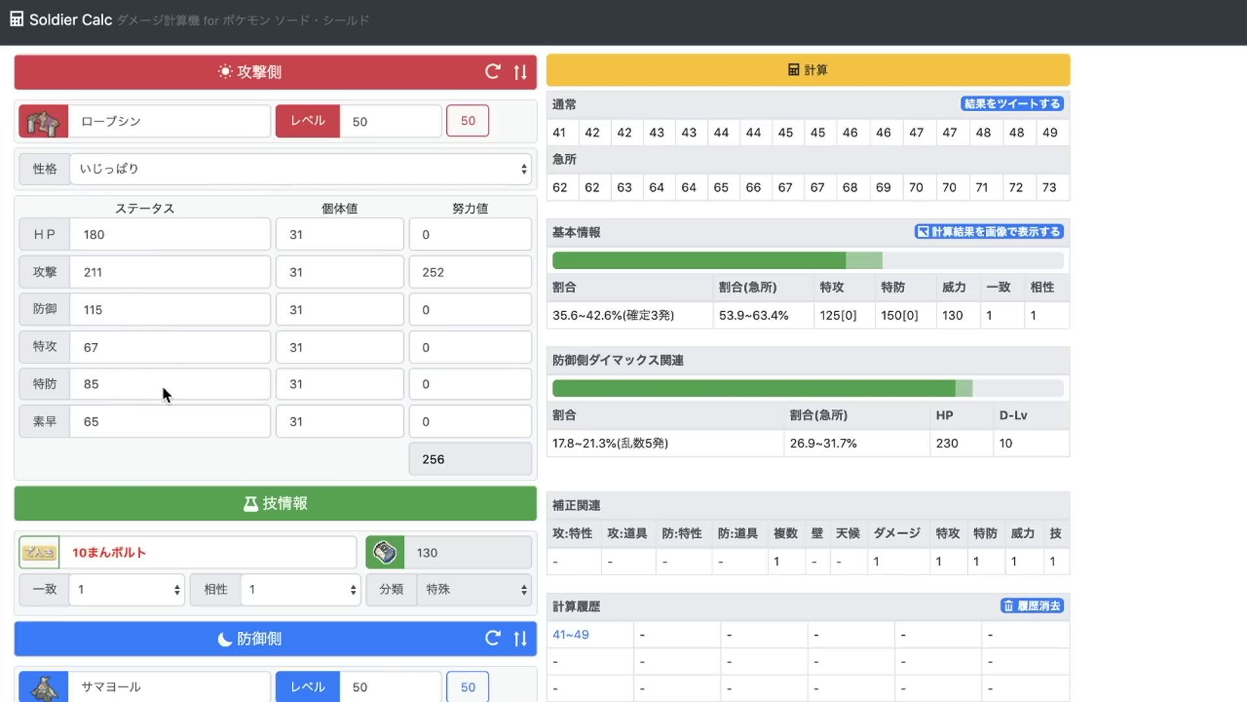
{"action": "left_click", "coordinate": [418, 314]}
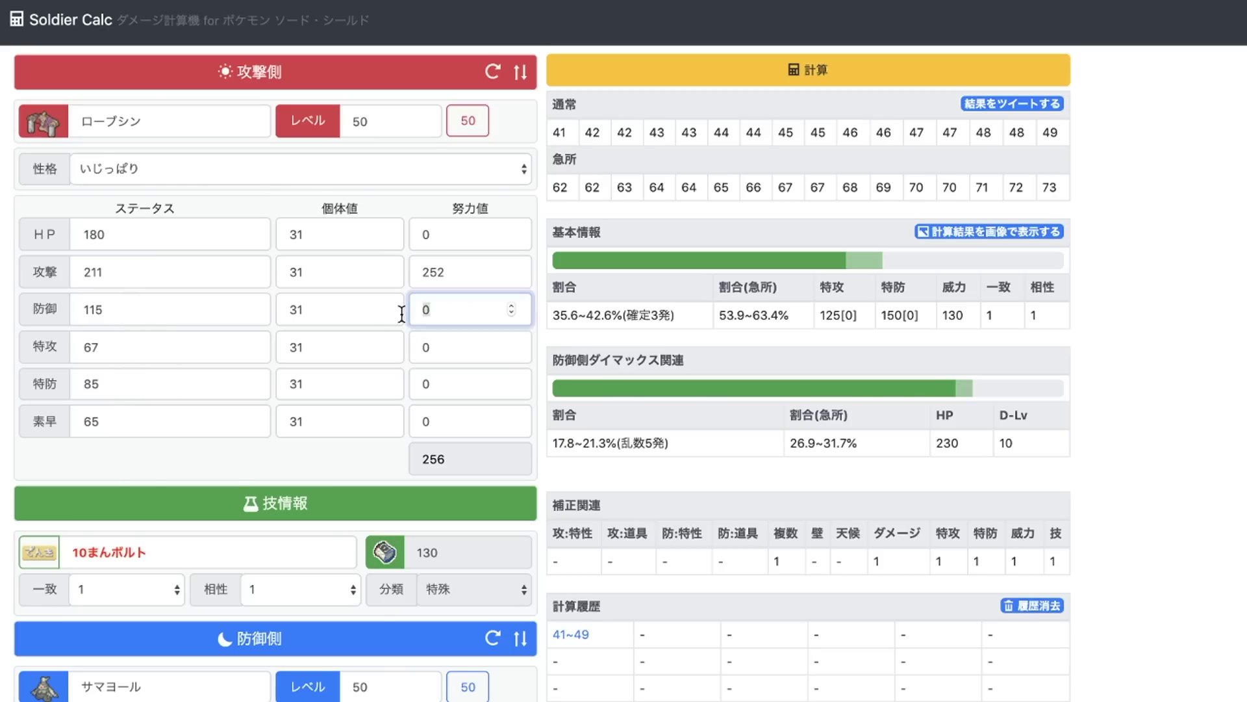
{"action": "type", "text": "252"}
{"action": "left_click", "coordinate": [223, 459]}
{"action": "left_click_drag", "start_coordinate": [445, 312], "coordinate": [416, 313]}
{"action": "type", "text": "0"}
Step: Set ローブシン's Special Defense (特防) effort value to 252
{"action": "left_click", "coordinate": [447, 383]}
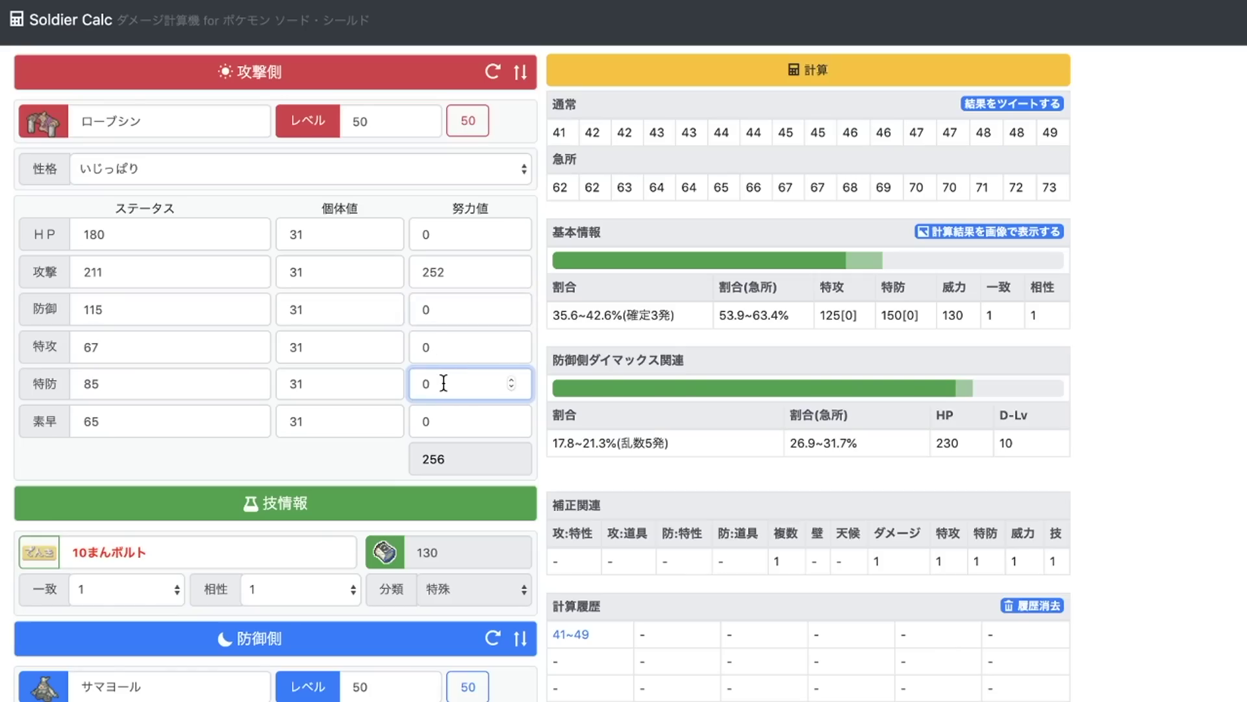
{"action": "left_click_drag", "start_coordinate": [439, 383], "coordinate": [368, 387]}
{"action": "type", "text": "252"}
{"action": "left_click", "coordinate": [316, 454]}
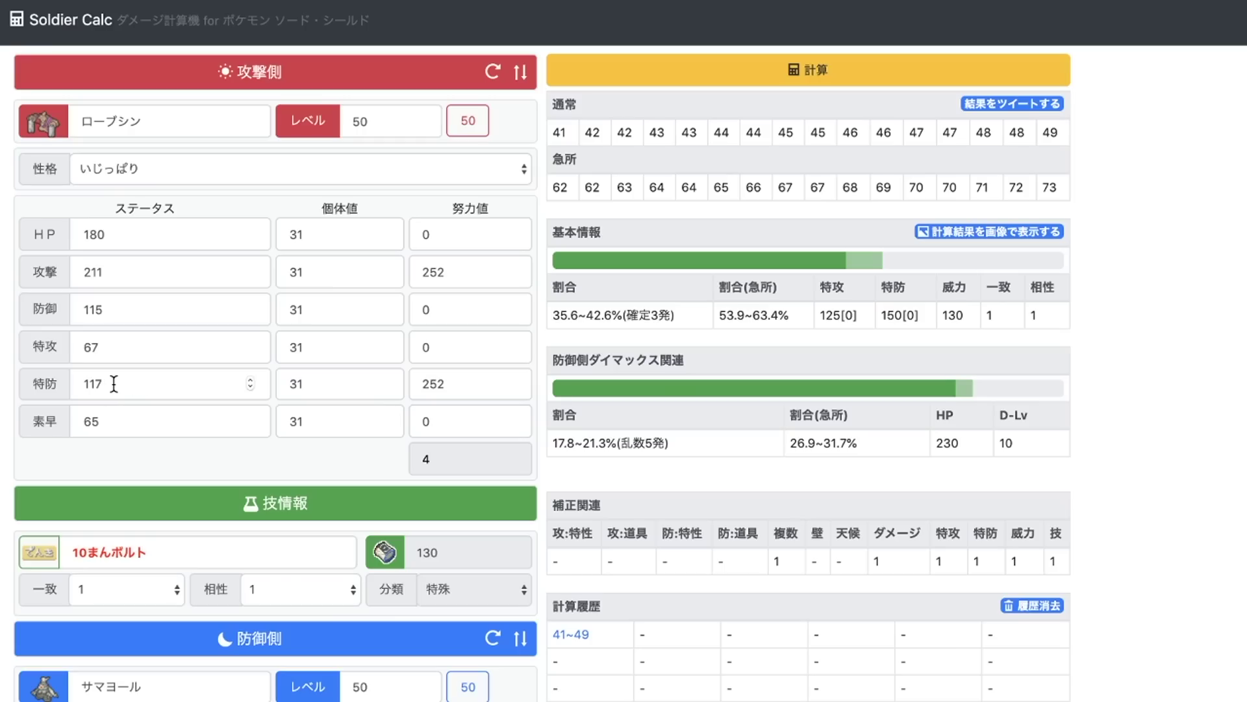
Step: Change ローブシン's effort values to 9 in Special Defense (特防) and 252 in HP
{"action": "double_click", "coordinate": [434, 383]}
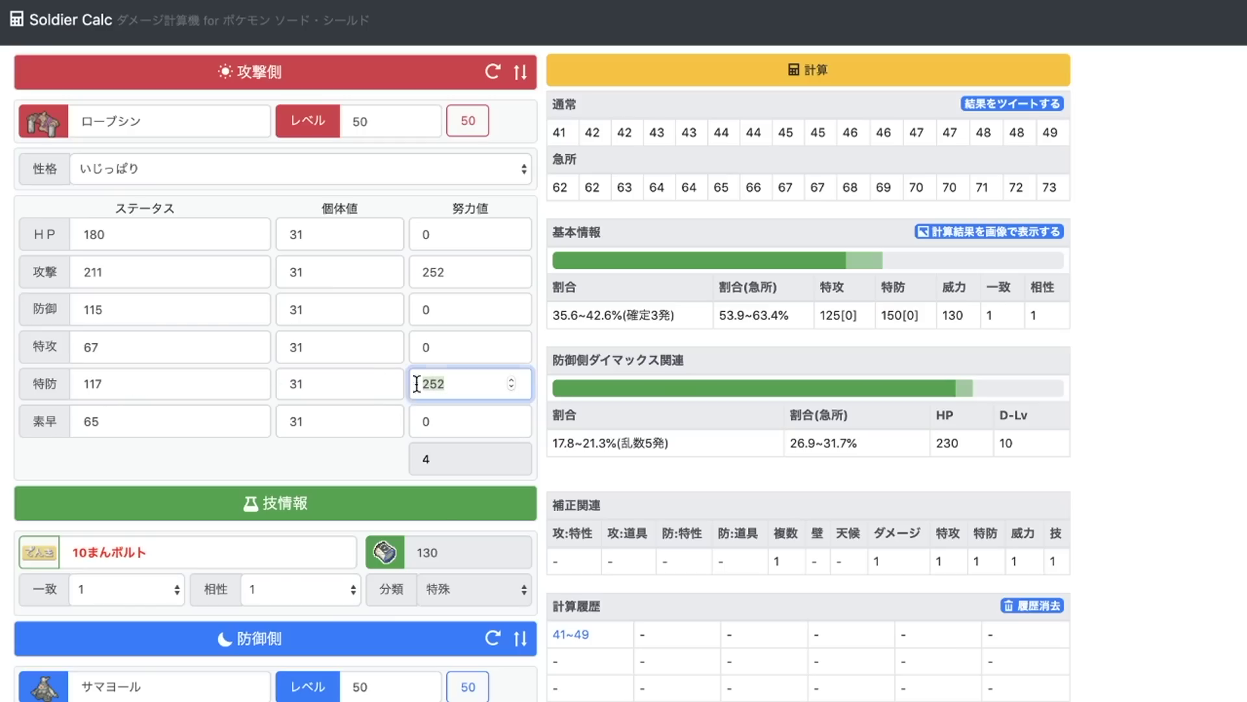
{"action": "type", "text": "9"}
{"action": "double_click", "coordinate": [445, 245]}
{"action": "type", "text": "252"}
{"action": "left_click", "coordinate": [274, 455]}
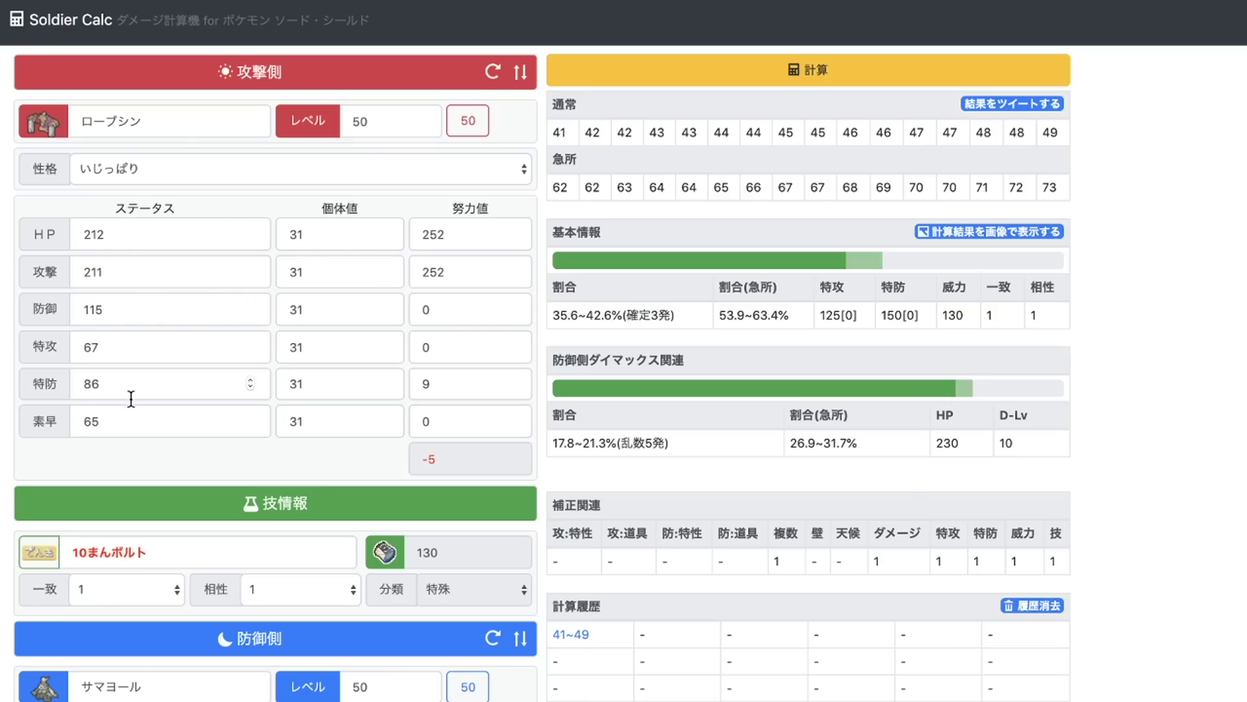
Step: Change ローブシン's effort values to 4 in HP and 252 in Special Defense (特防)
{"action": "left_click", "coordinate": [431, 237]}
{"action": "double_click", "coordinate": [432, 237]}
{"action": "type", "text": "4"}
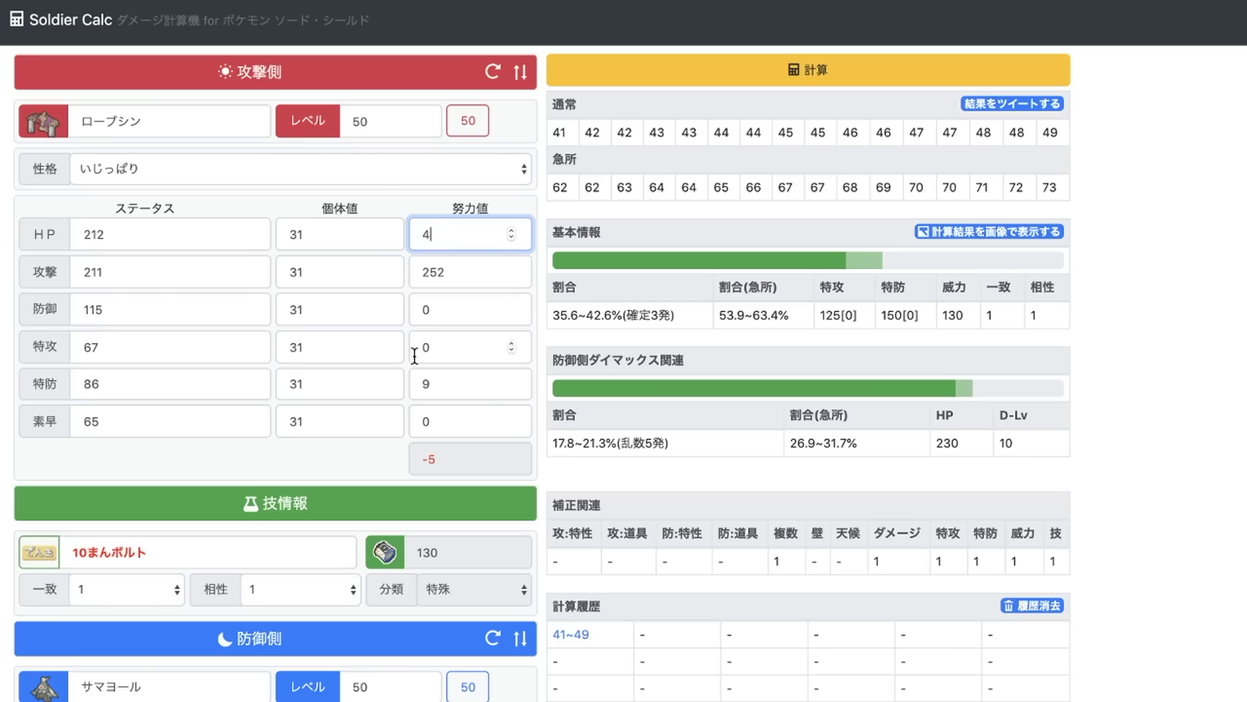
{"action": "double_click", "coordinate": [423, 382]}
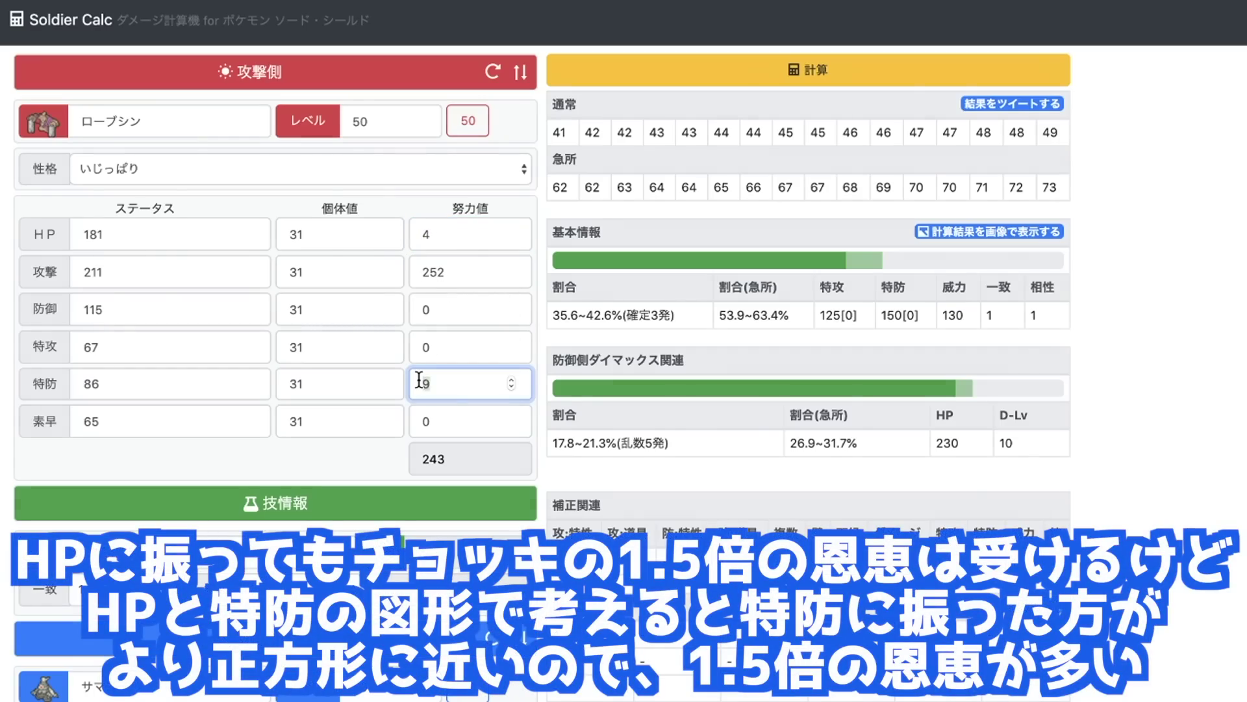
{"action": "type", "text": "252"}
{"action": "left_click", "coordinate": [369, 452]}
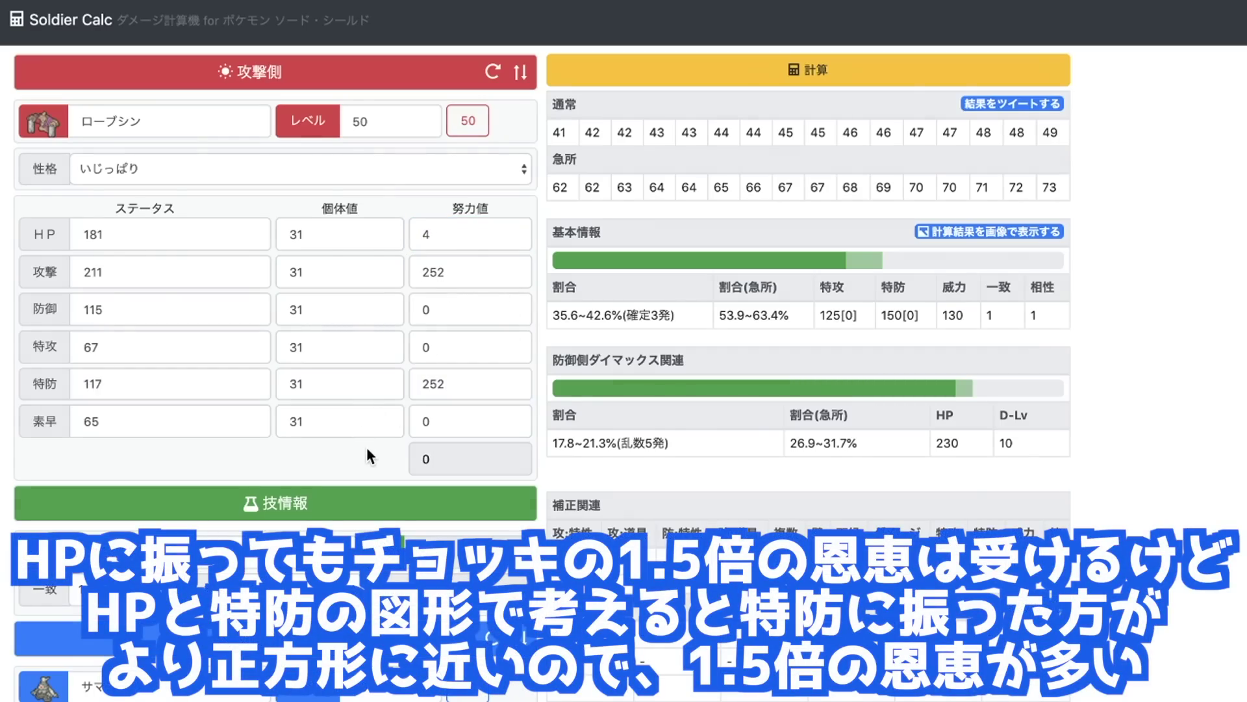
Step: Swap ローブシン's investment to 4 in Special Defense (特防) and 252 in HP
{"action": "double_click", "coordinate": [433, 383]}
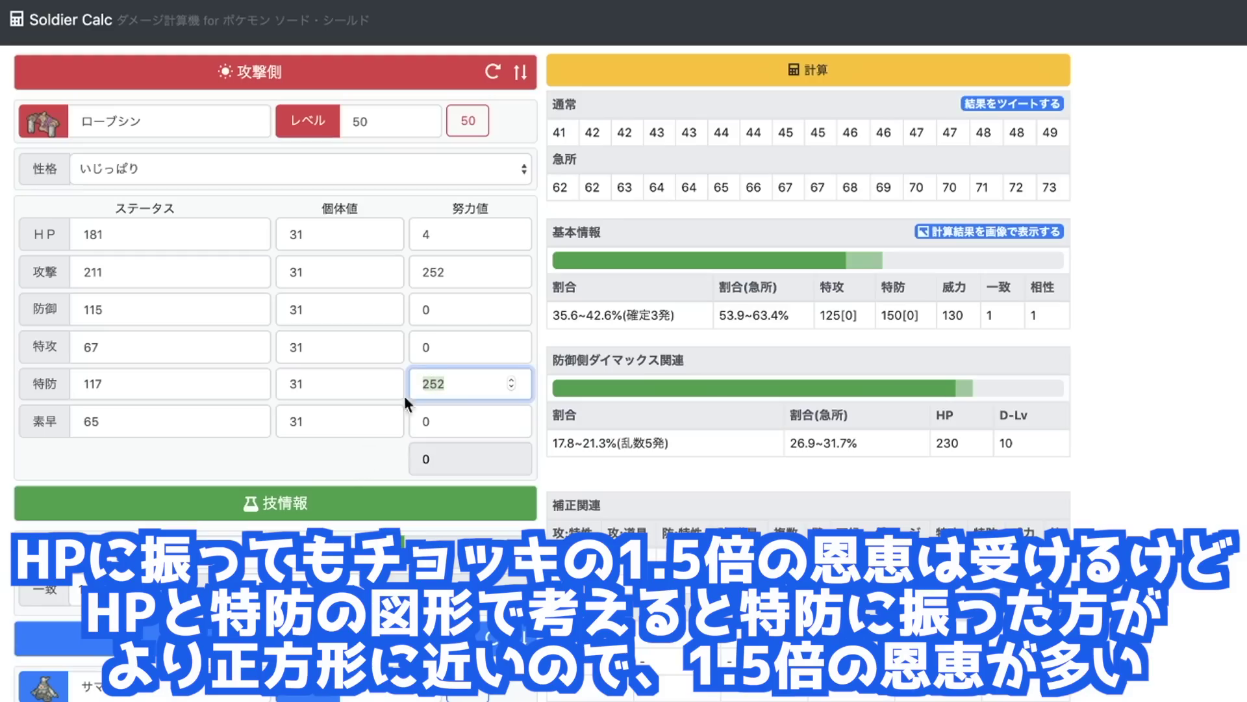
{"action": "left_click", "coordinate": [360, 469]}
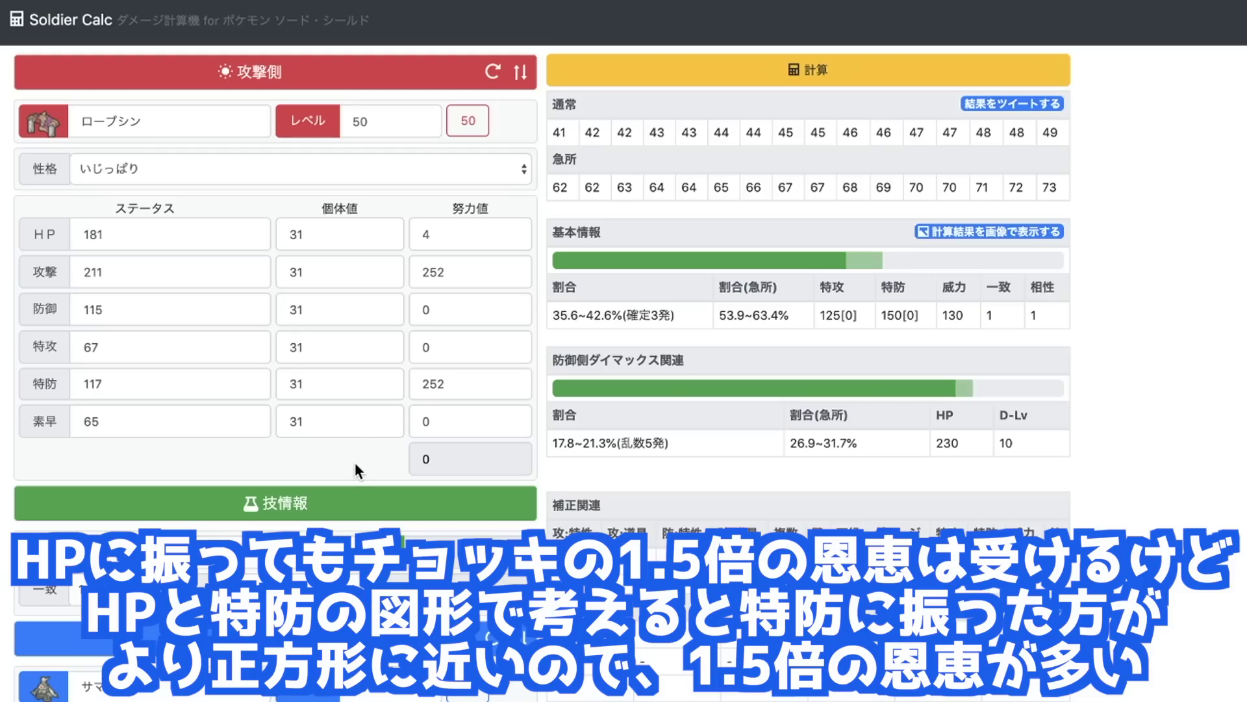
{"action": "double_click", "coordinate": [451, 383]}
{"action": "type", "text": "4"}
{"action": "double_click", "coordinate": [464, 235]}
{"action": "type", "text": "252"}
{"action": "left_click", "coordinate": [314, 475]}
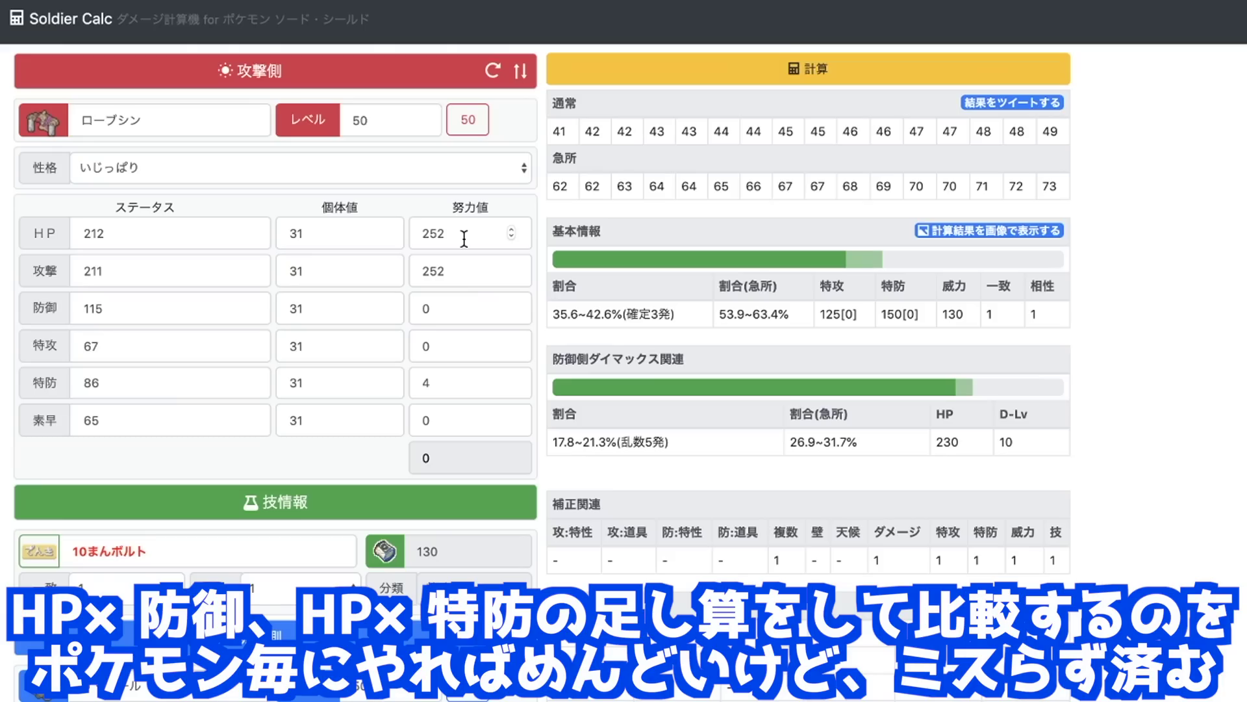
Step: Split ローブシン's effort values into 204 in Special Defense (特防) and 52 in HP
{"action": "left_click", "coordinate": [437, 234]}
{"action": "double_click", "coordinate": [437, 234]}
{"action": "key", "text": "BackSpace"}
{"action": "double_click", "coordinate": [432, 379]}
{"action": "type", "text": "204"}
{"action": "double_click", "coordinate": [413, 233]}
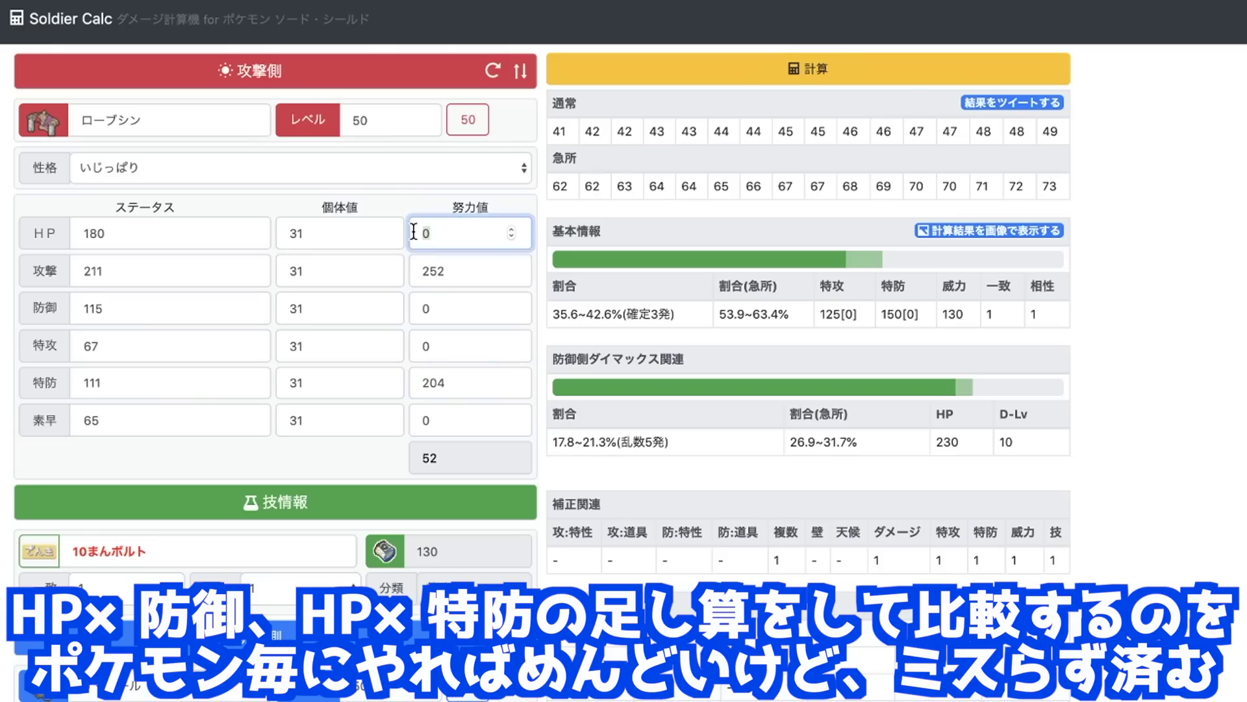
{"action": "type", "text": "52"}
{"action": "left_click", "coordinate": [356, 470]}
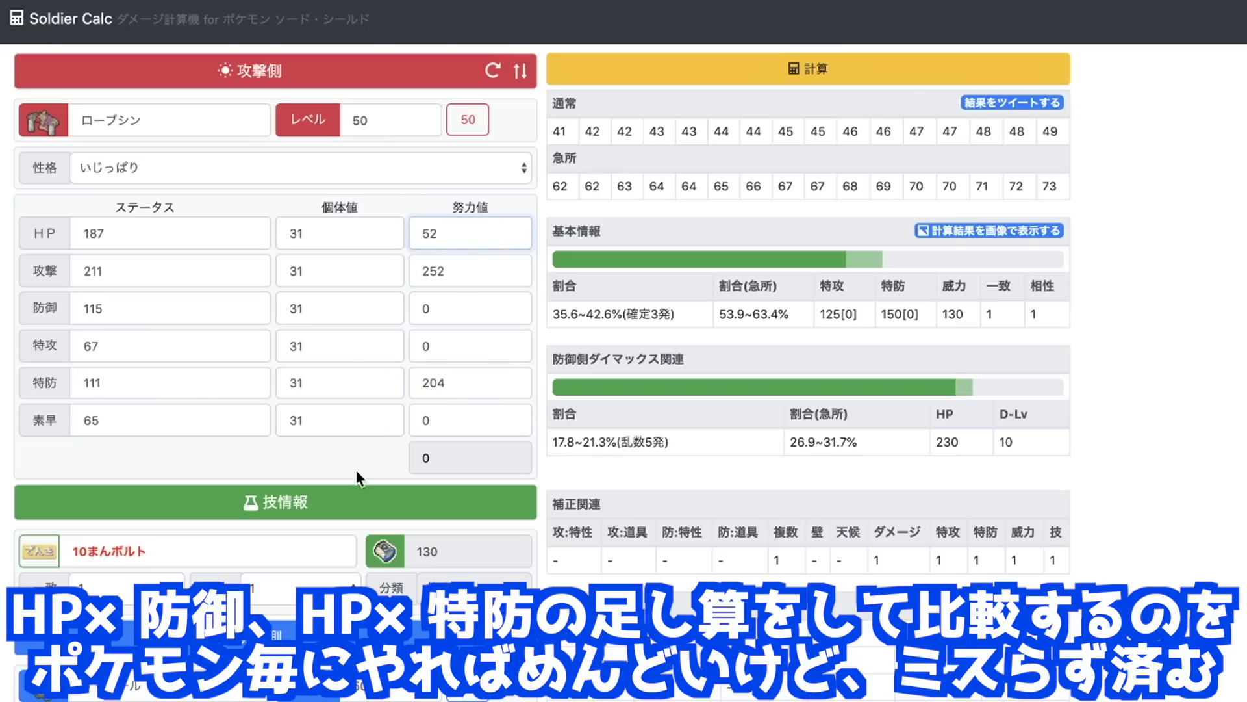
Step: Adjust ローブシン's effort values to 164 in Special Defense (特防) and 92 in HP
{"action": "left_click", "coordinate": [511, 386]}
{"action": "left_click", "coordinate": [511, 386]}
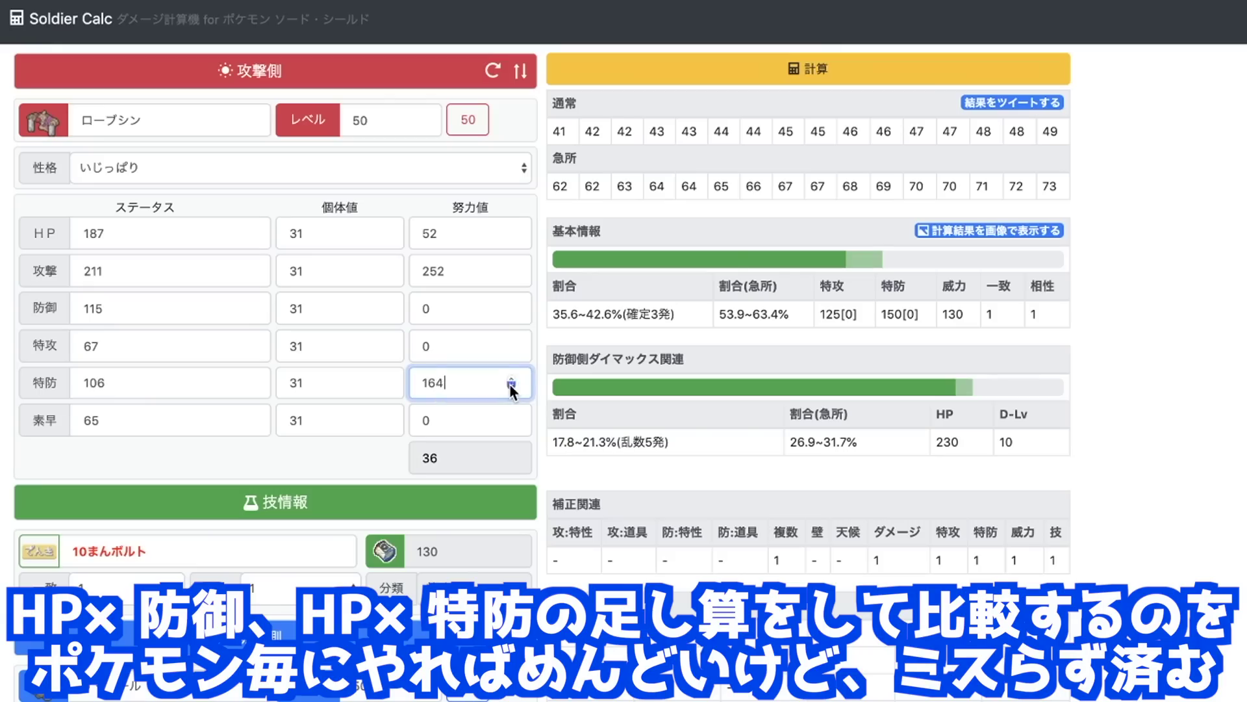
{"action": "left_click", "coordinate": [511, 229]}
{"action": "left_click", "coordinate": [511, 230]}
{"action": "left_click", "coordinate": [510, 230]}
{"action": "left_click", "coordinate": [510, 230]}
{"action": "left_click", "coordinate": [509, 228]}
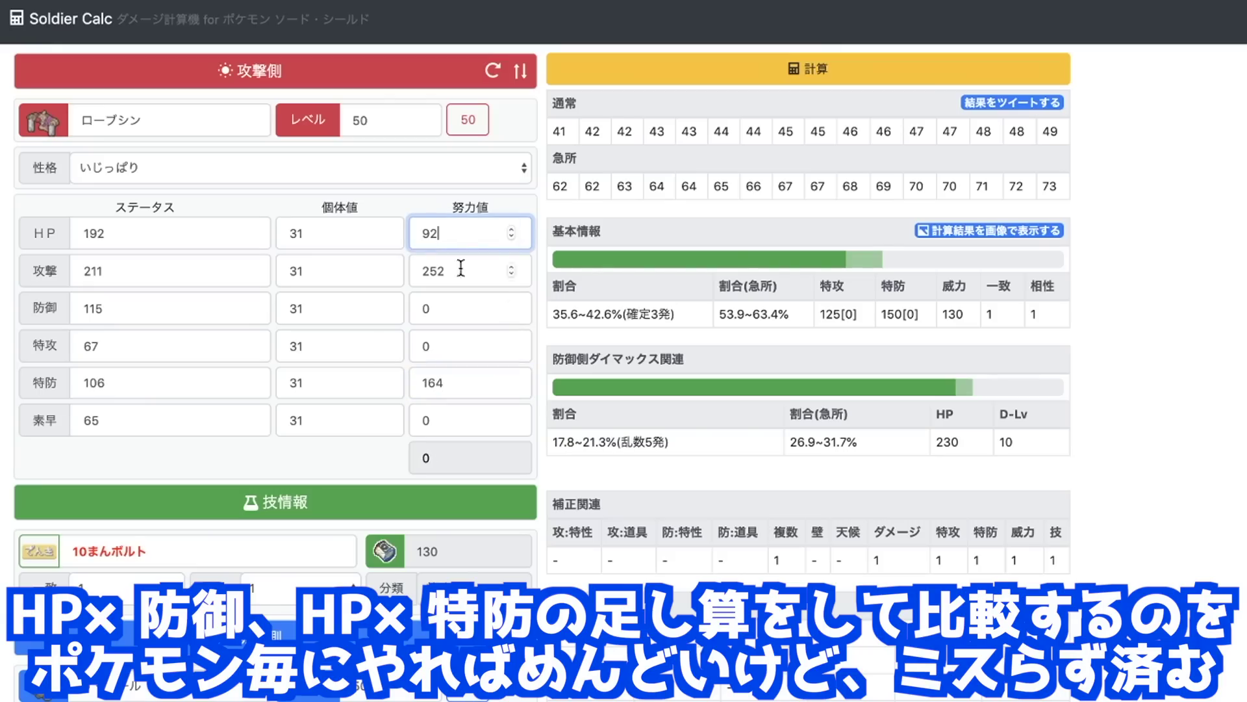
Step: Adjust ローブシン's effort values to 88 in HP and 168 in Special Defense (特防)
{"action": "left_click", "coordinate": [512, 236]}
{"action": "left_click", "coordinate": [512, 377]}
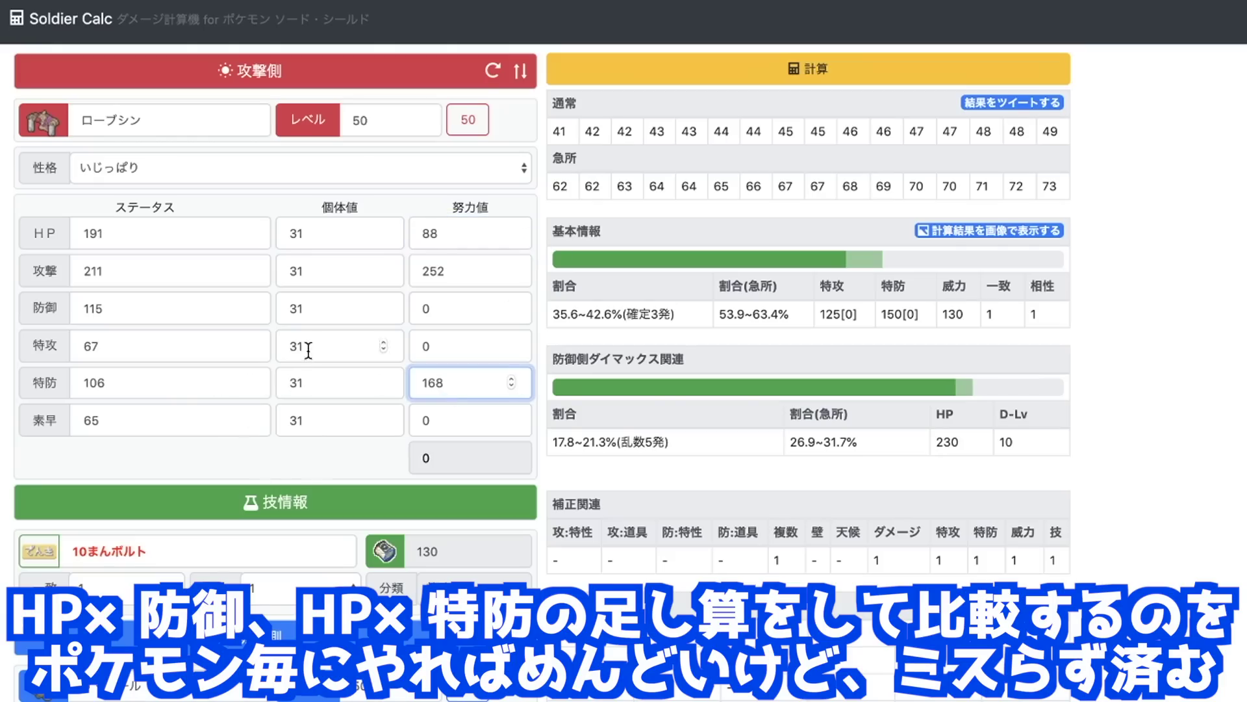
{"action": "left_click", "coordinate": [442, 235]}
{"action": "left_click", "coordinate": [412, 198]}
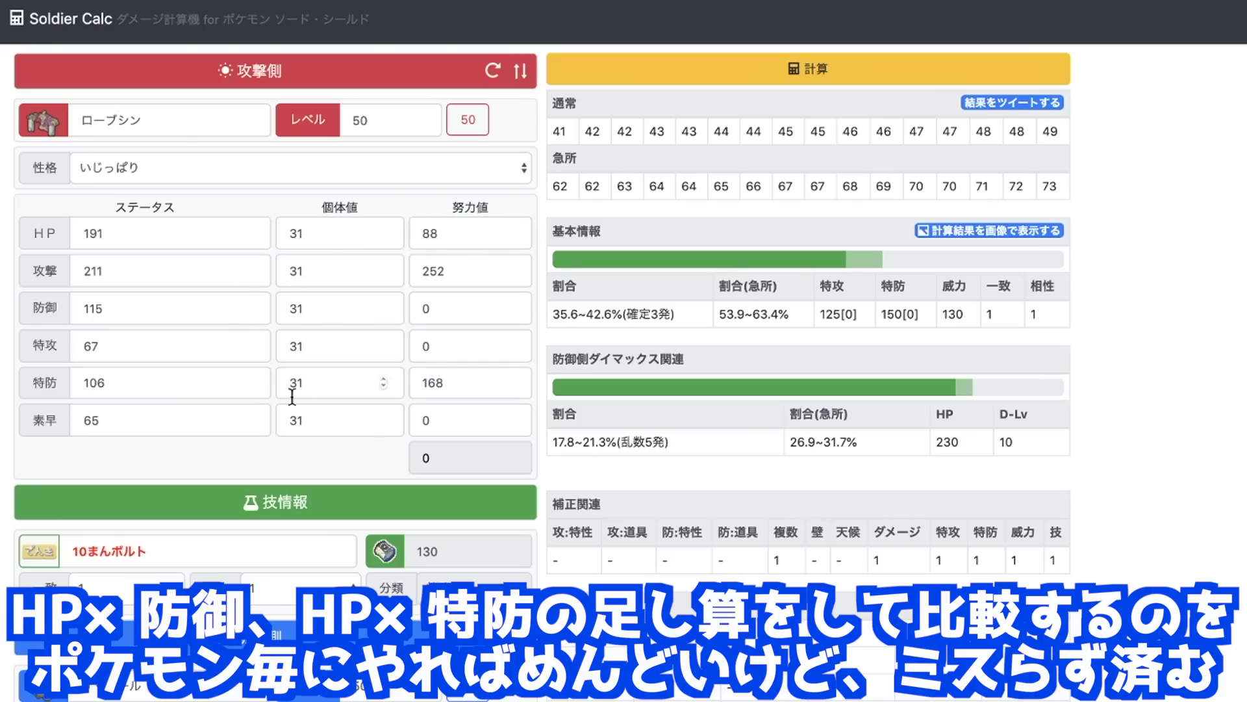
Step: Set ローブシン's Special Defense (特防) effort value to 164
{"action": "left_click", "coordinate": [504, 385]}
{"action": "key", "text": "BackSpace"}
{"action": "type", "text": "4"}
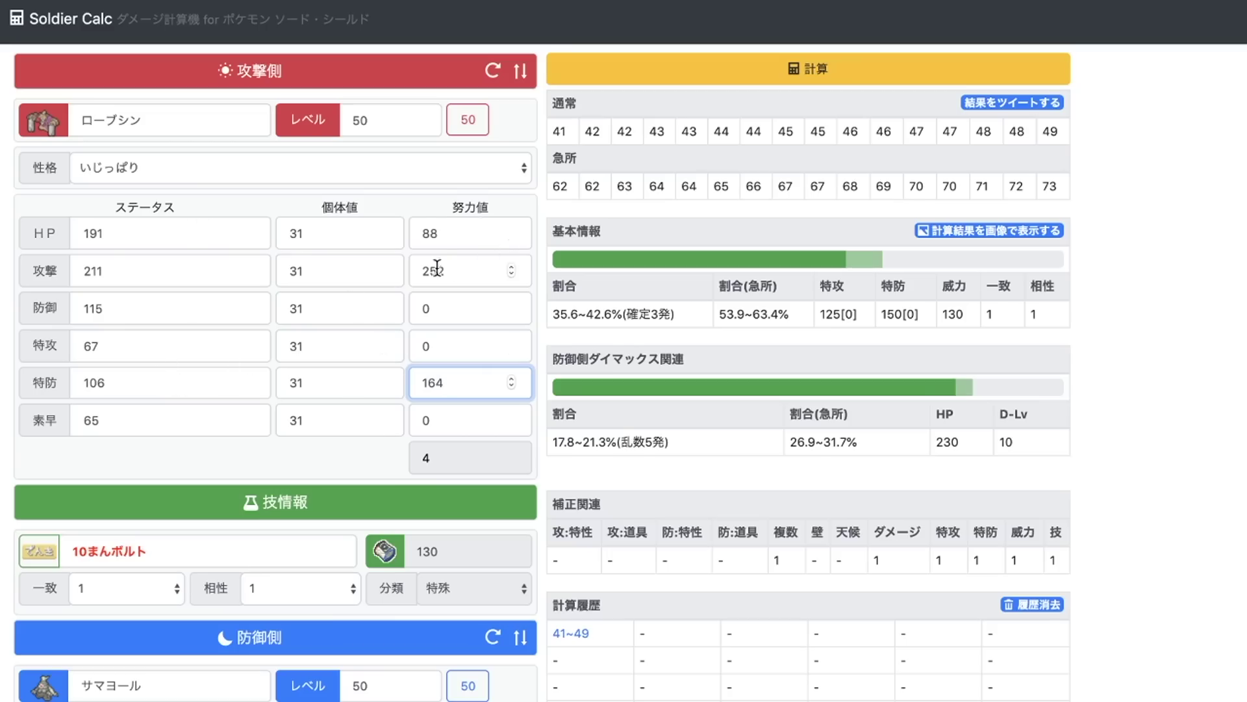
Step: Return ローブシン's effort values to 4 in HP and 252 in Special Defense (特防)
{"action": "double_click", "coordinate": [448, 234]}
{"action": "type", "text": "4"}
{"action": "double_click", "coordinate": [465, 382]}
{"action": "type", "text": "252"}
{"action": "left_click", "coordinate": [341, 460]}
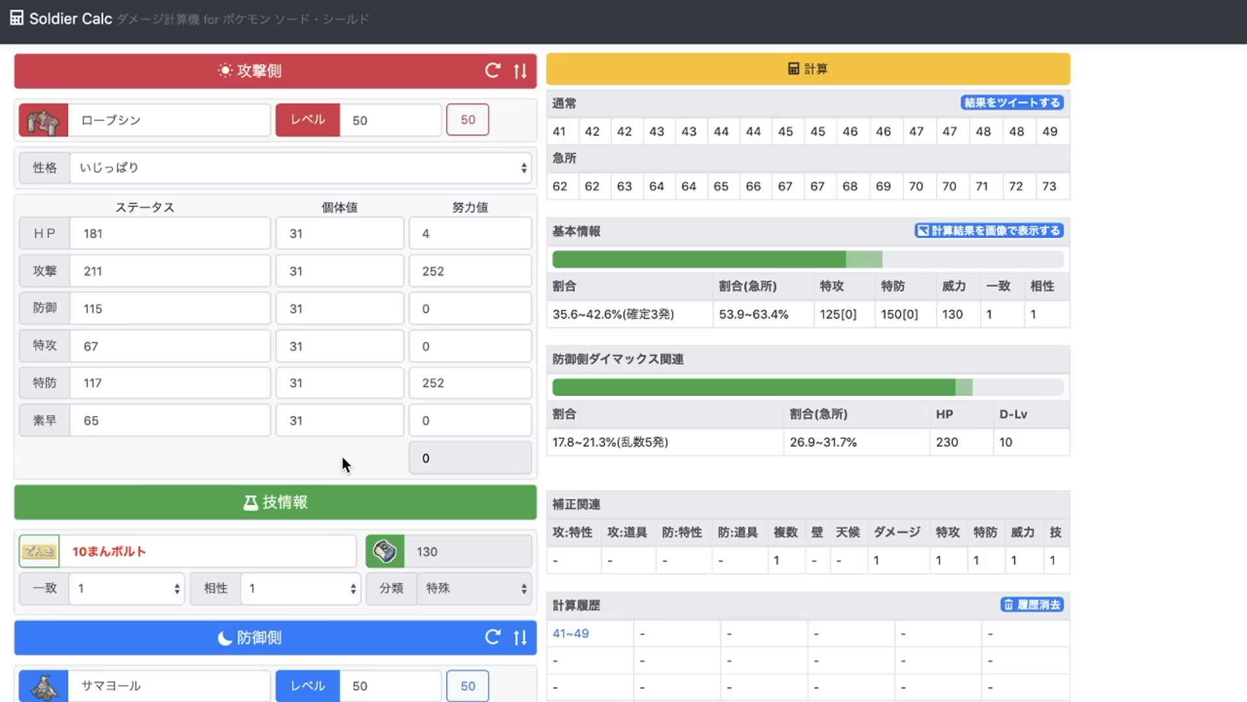
Step: Set ローブシン's effort values to 4 in Attack (攻撃) and 252 in HP
{"action": "left_click", "coordinate": [483, 273]}
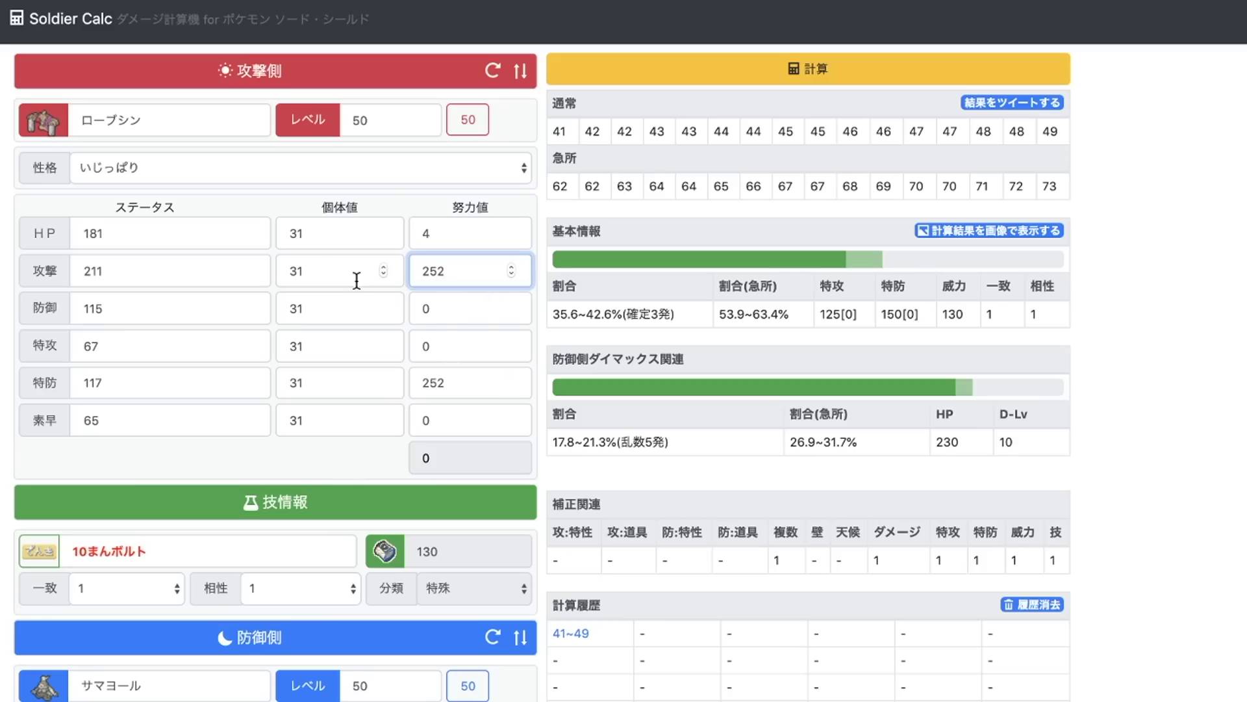
{"action": "left_click", "coordinate": [435, 234]}
{"action": "key", "text": "Tab"}
{"action": "type", "text": "4"}
{"action": "left_click", "coordinate": [416, 234]}
{"action": "type", "text": "252"}
{"action": "left_click", "coordinate": [343, 461]}
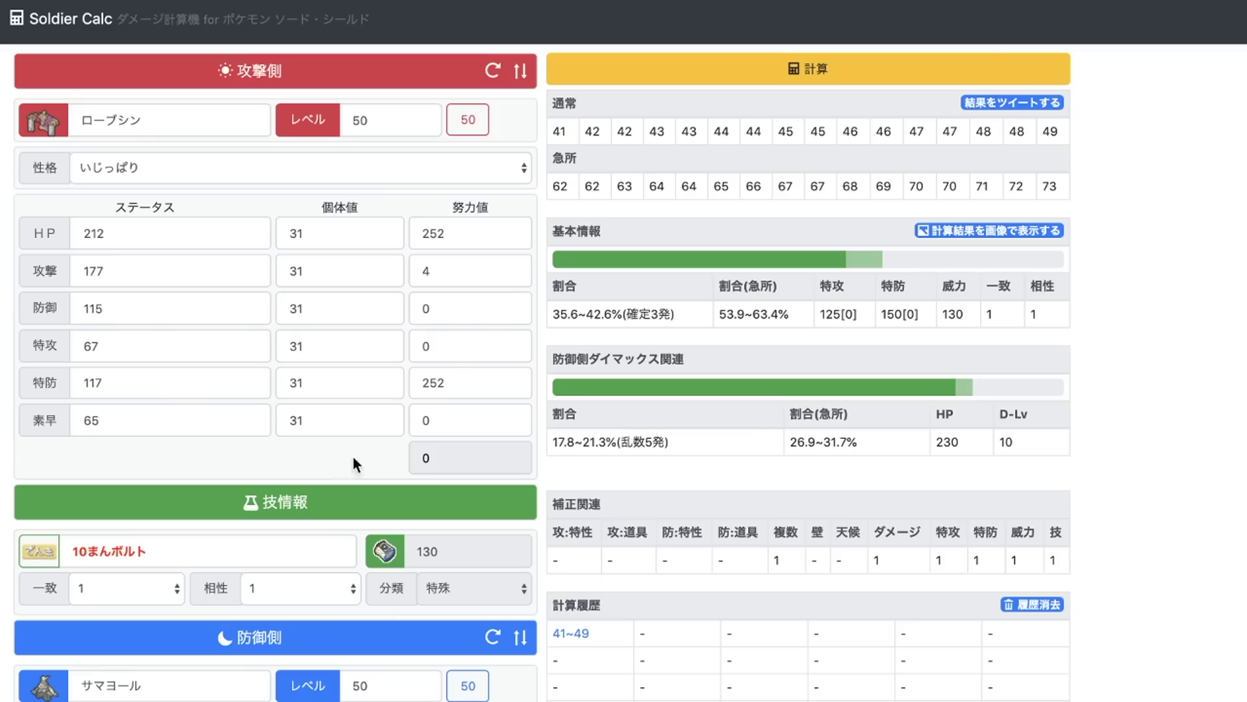
Step: Examine ローブシン's stats and effort values for HP, Attack, Defense and Special Defense under the current spread
{"action": "left_click", "coordinate": [467, 380]}
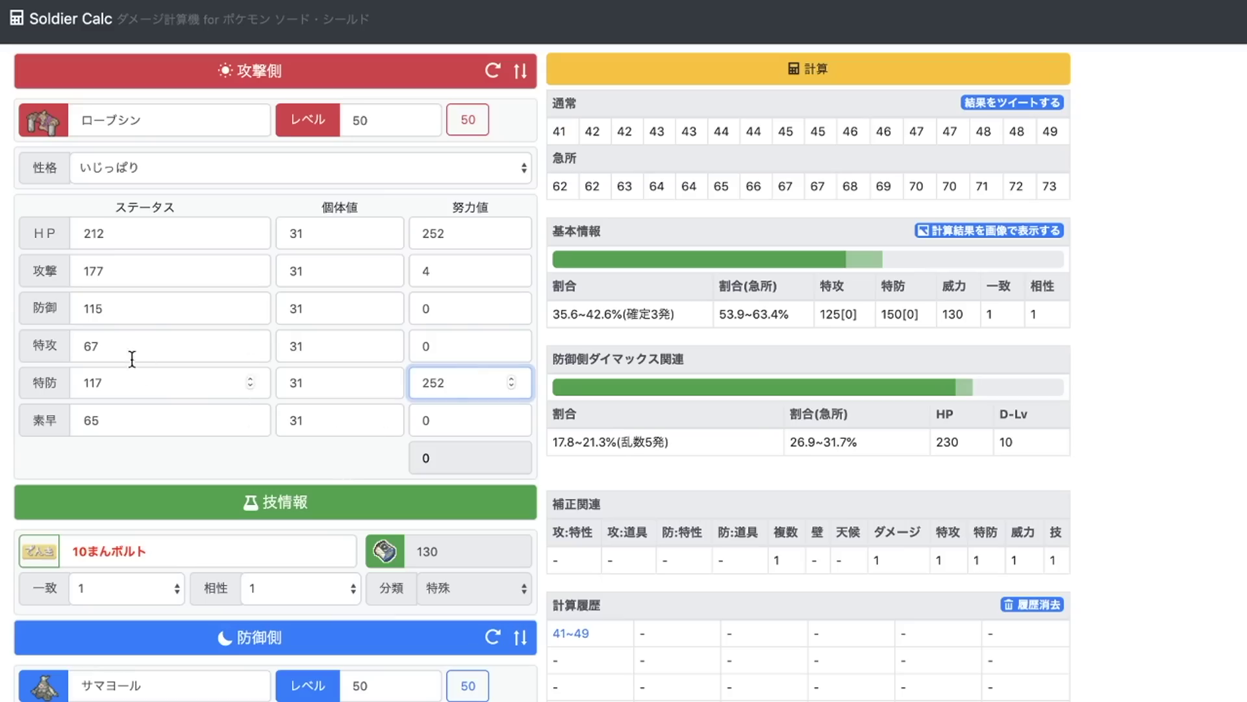
{"action": "left_click", "coordinate": [178, 234]}
{"action": "left_click", "coordinate": [176, 266]}
{"action": "left_click", "coordinate": [161, 307]}
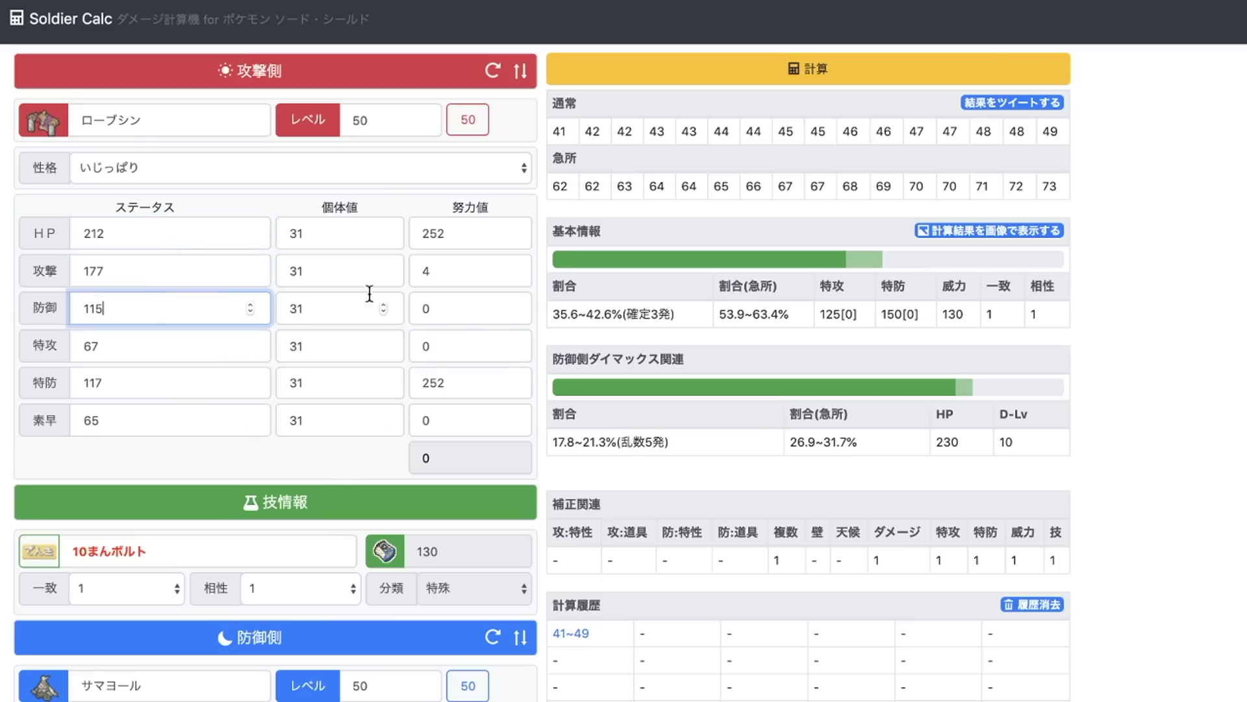
{"action": "left_click", "coordinate": [500, 271]}
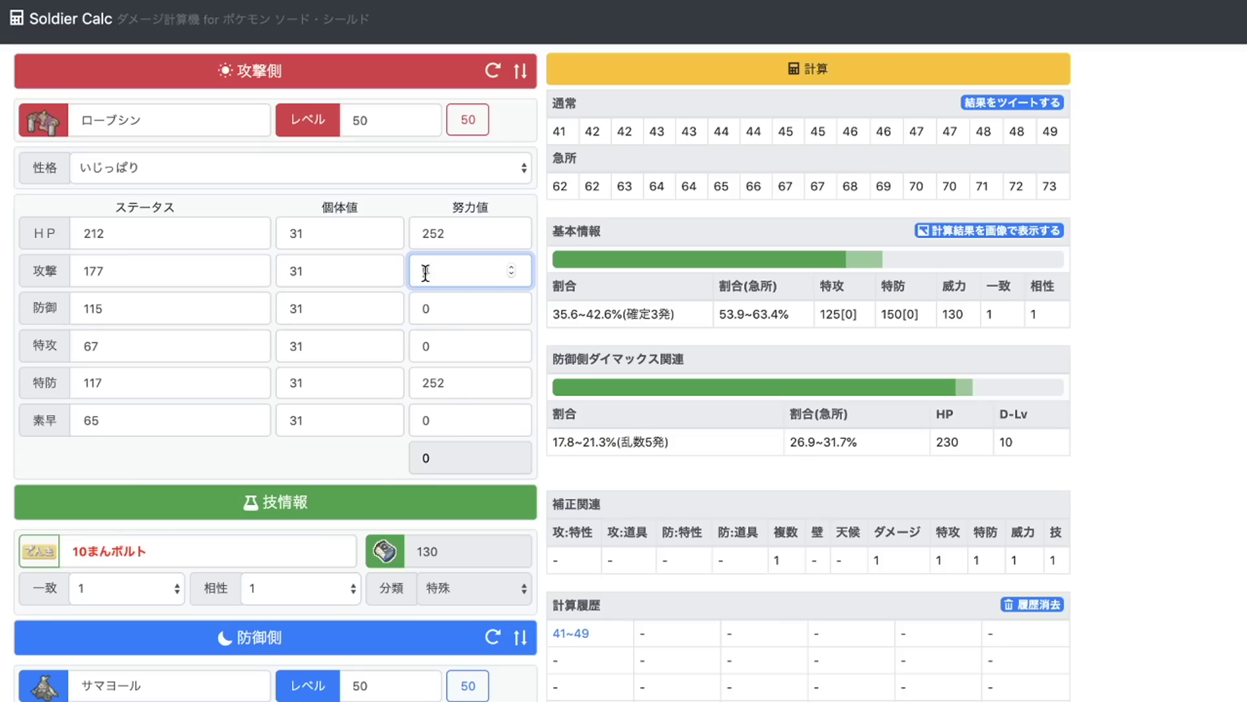
{"action": "left_click", "coordinate": [435, 312]}
{"action": "left_click", "coordinate": [433, 345]}
{"action": "left_click", "coordinate": [435, 388]}
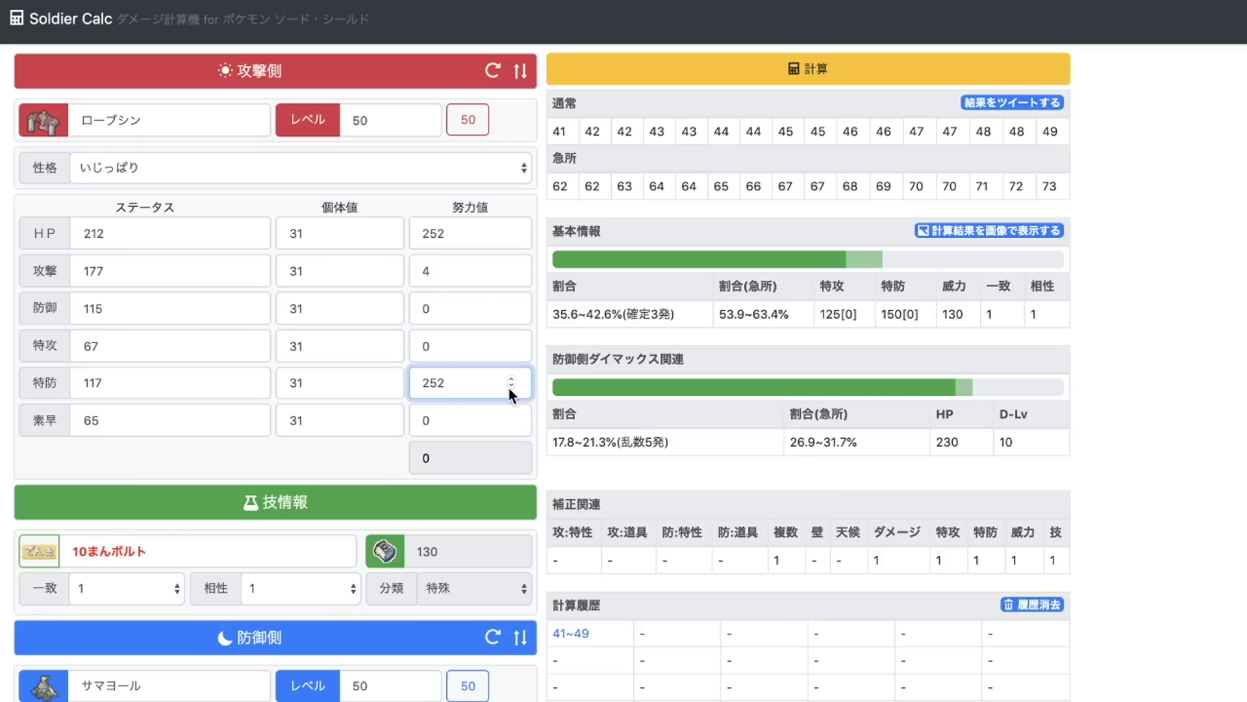
{"action": "double_click", "coordinate": [99, 383]}
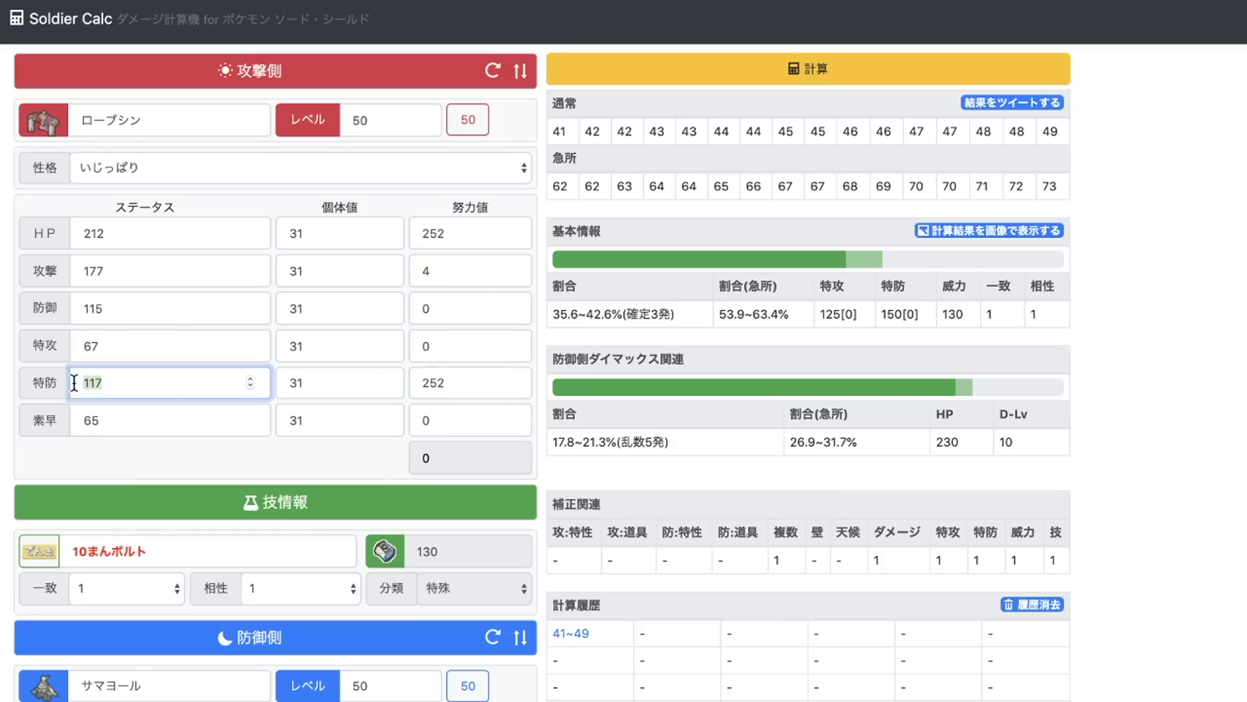
Step: Try a Special Defense (特防) effort value of 248 on ローブシン, check the stat, and raise the value one increment again
{"action": "left_click", "coordinate": [512, 386]}
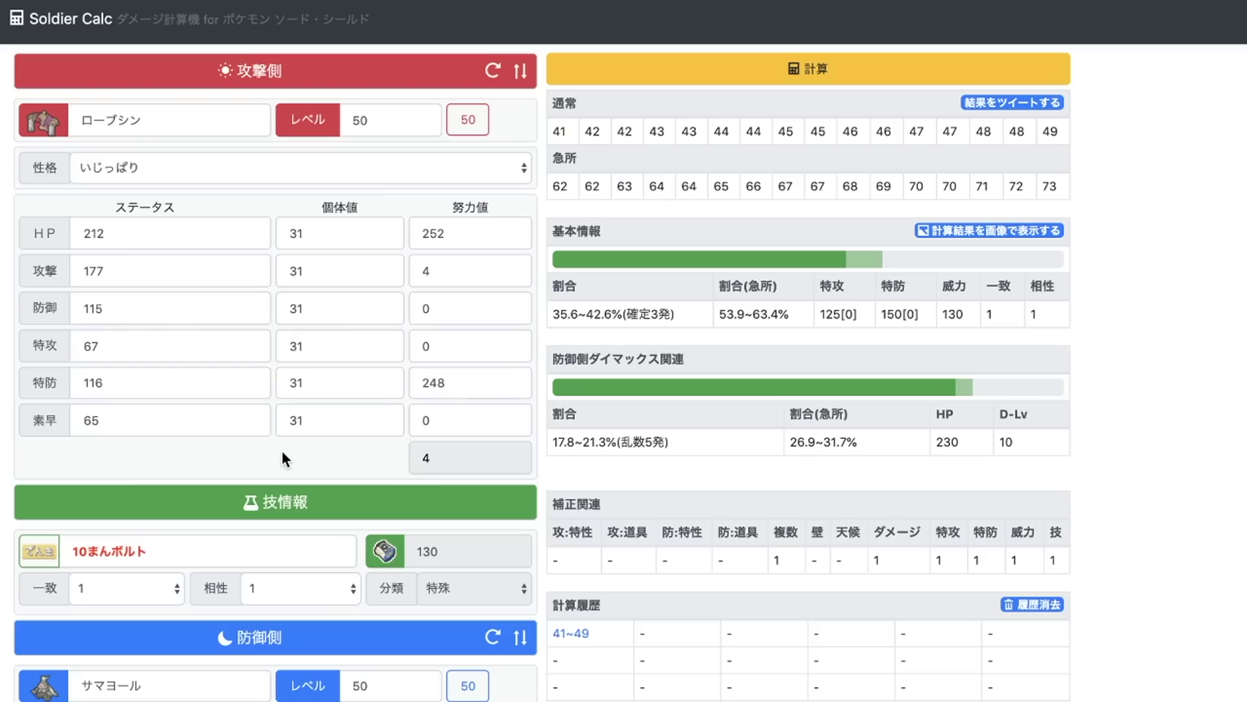
{"action": "double_click", "coordinate": [97, 382]}
{"action": "left_click", "coordinate": [194, 382]}
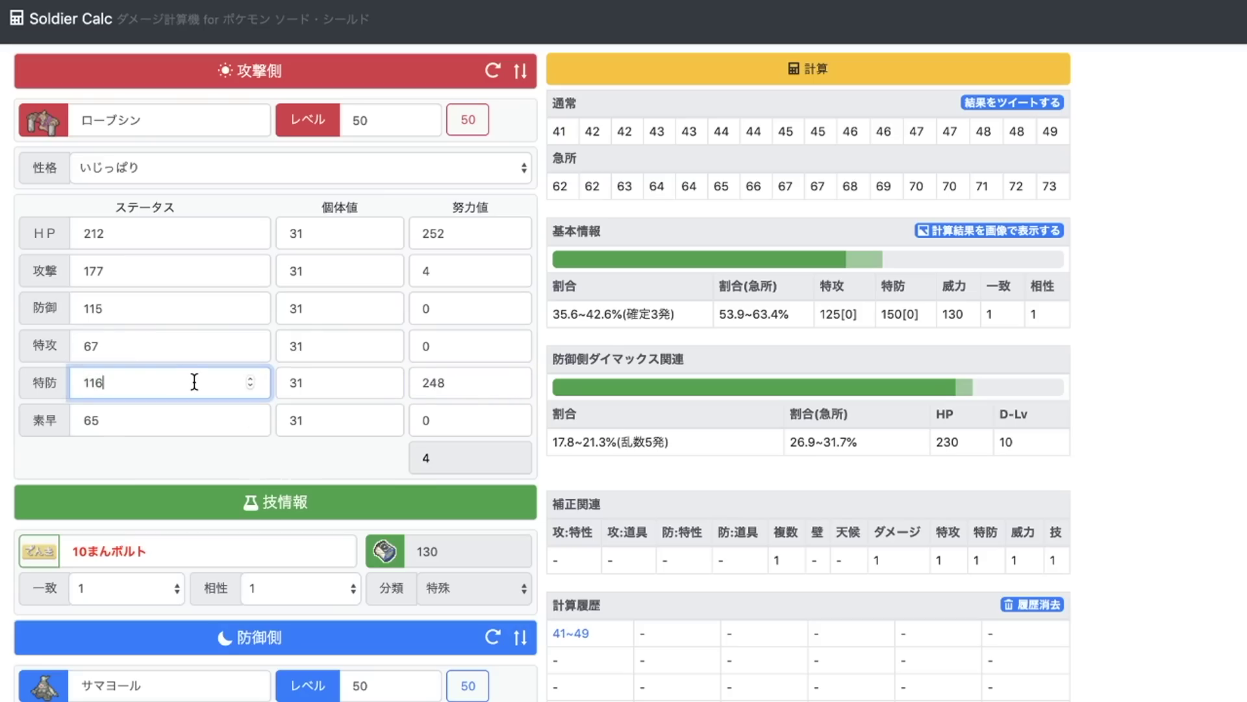
{"action": "left_click", "coordinate": [511, 380]}
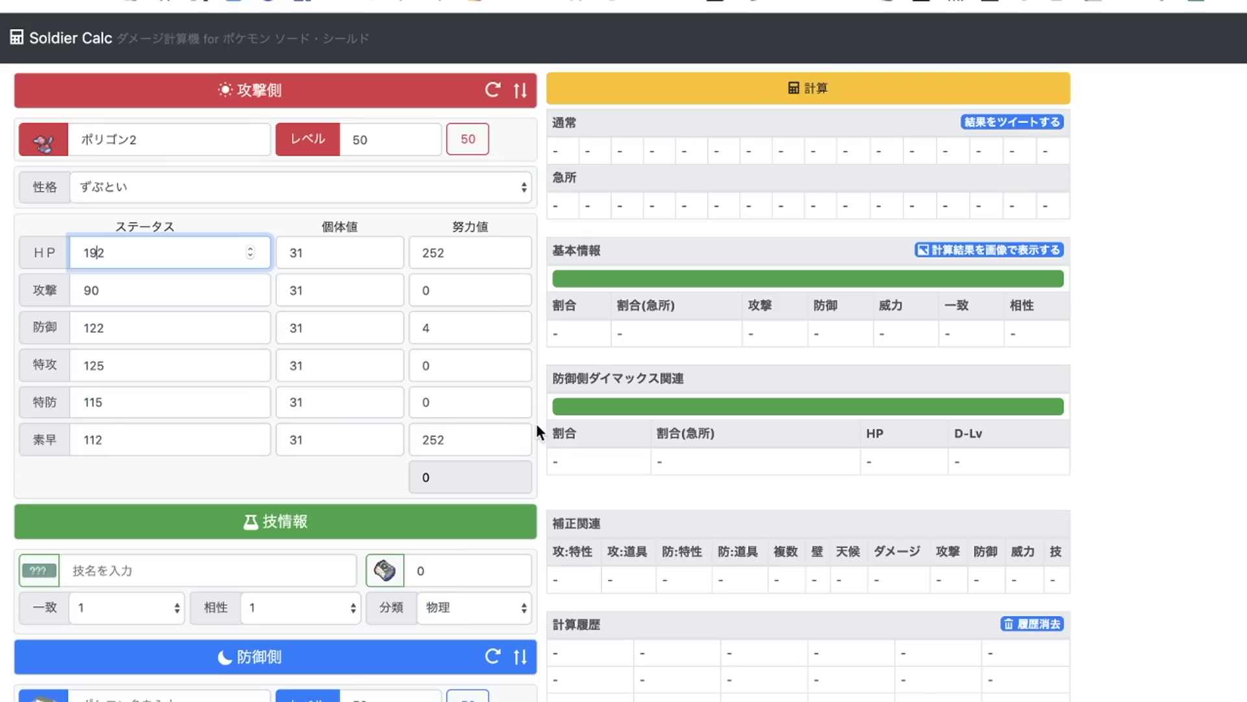
Step: Switch ポリゴン2's attacker settings from the full stat table to the compact view with only the attacking stat
{"action": "left_click", "coordinate": [536, 423]}
{"action": "scroll", "coordinate": [536, 423], "scroll_direction": "up", "scroll_amount": 1}
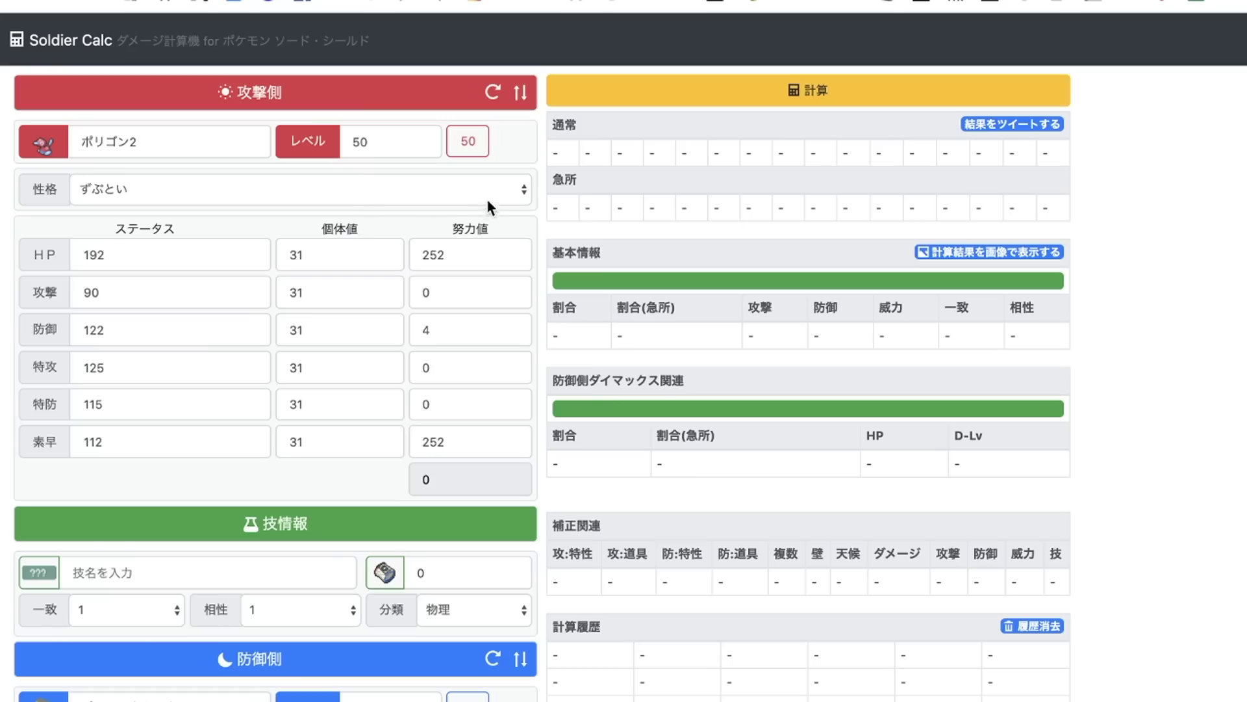
{"action": "left_click", "coordinate": [493, 98]}
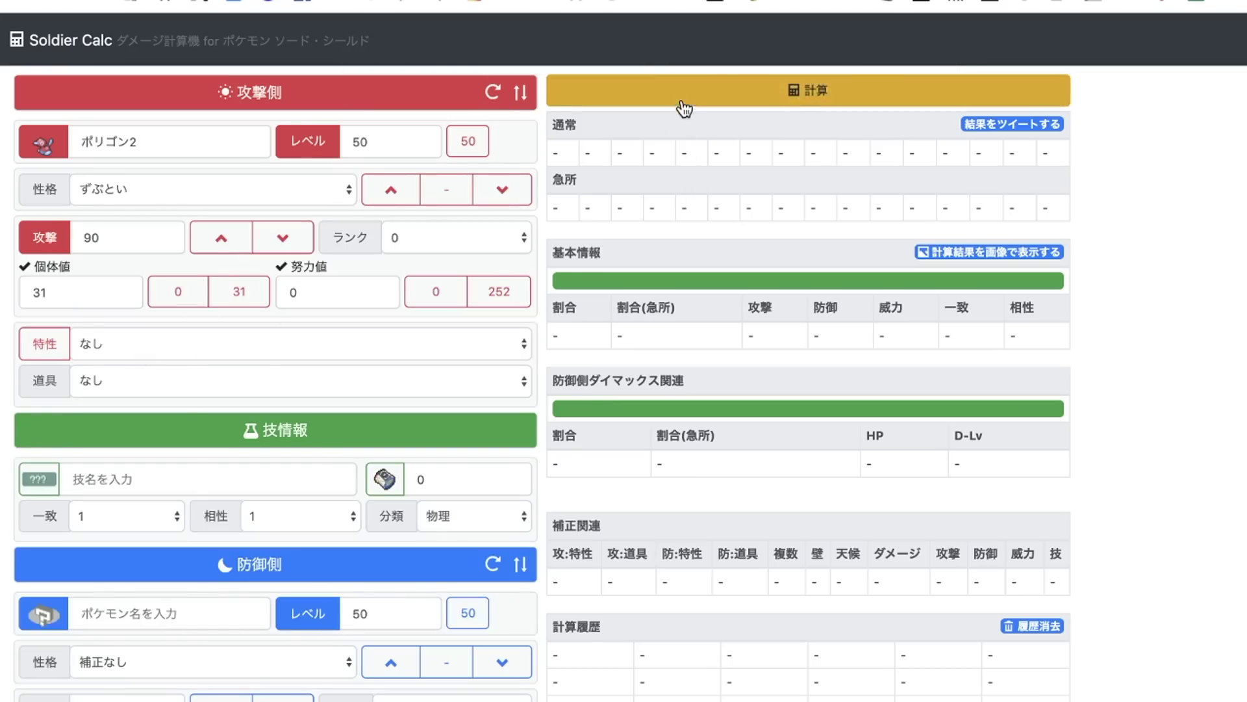
Step: Choose 10まんボルト as the move and enable its Dynamax version with a power of 130
{"action": "left_click", "coordinate": [178, 469]}
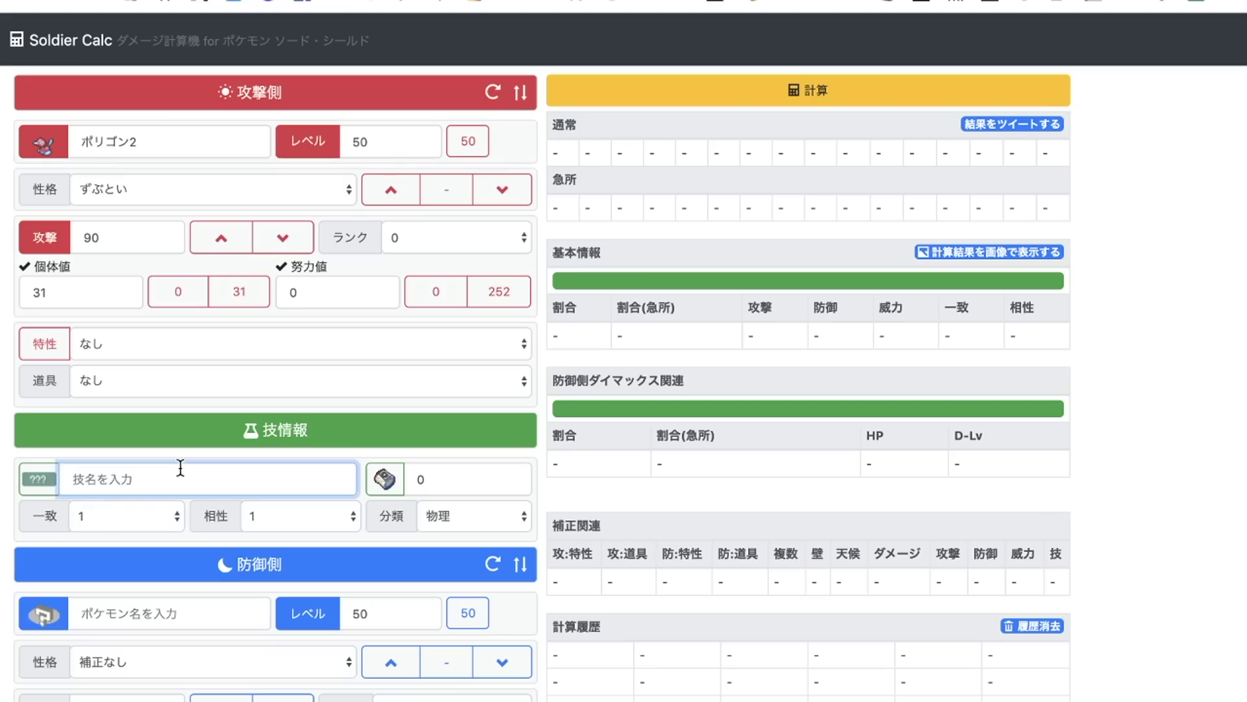
{"action": "type", "text": "10まんばりき"}
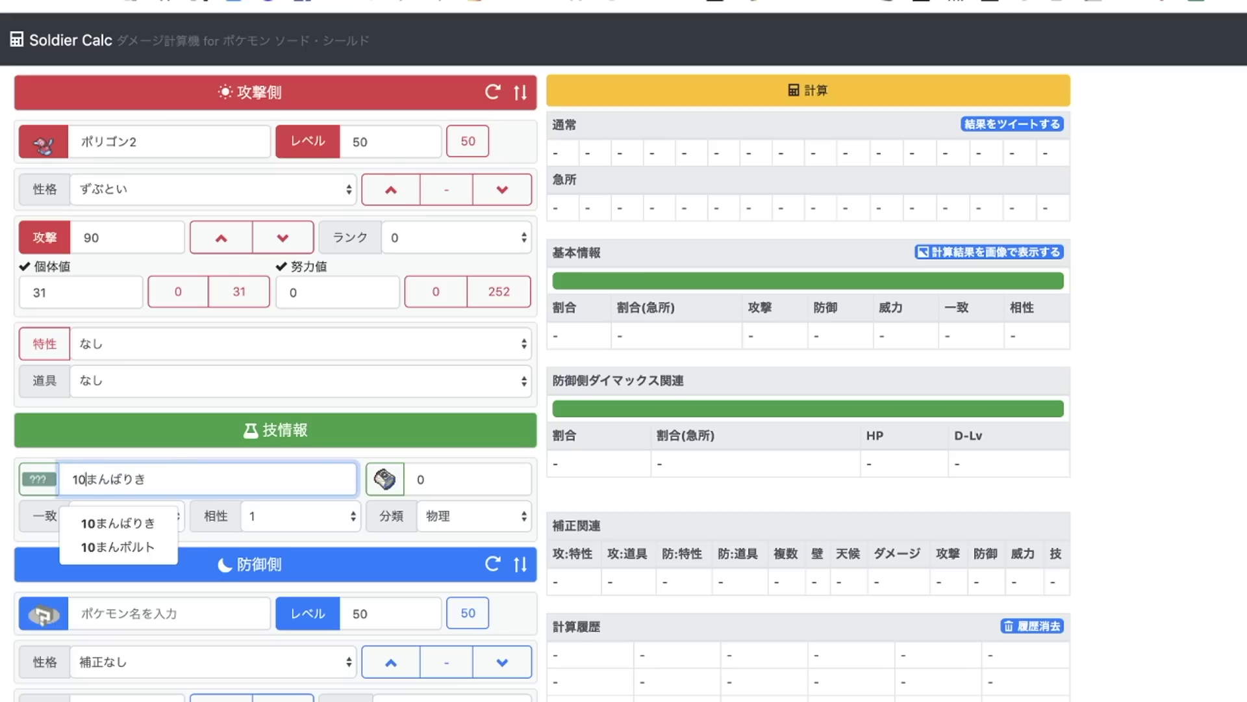
{"action": "left_click", "coordinate": [147, 549]}
{"action": "left_click", "coordinate": [385, 493]}
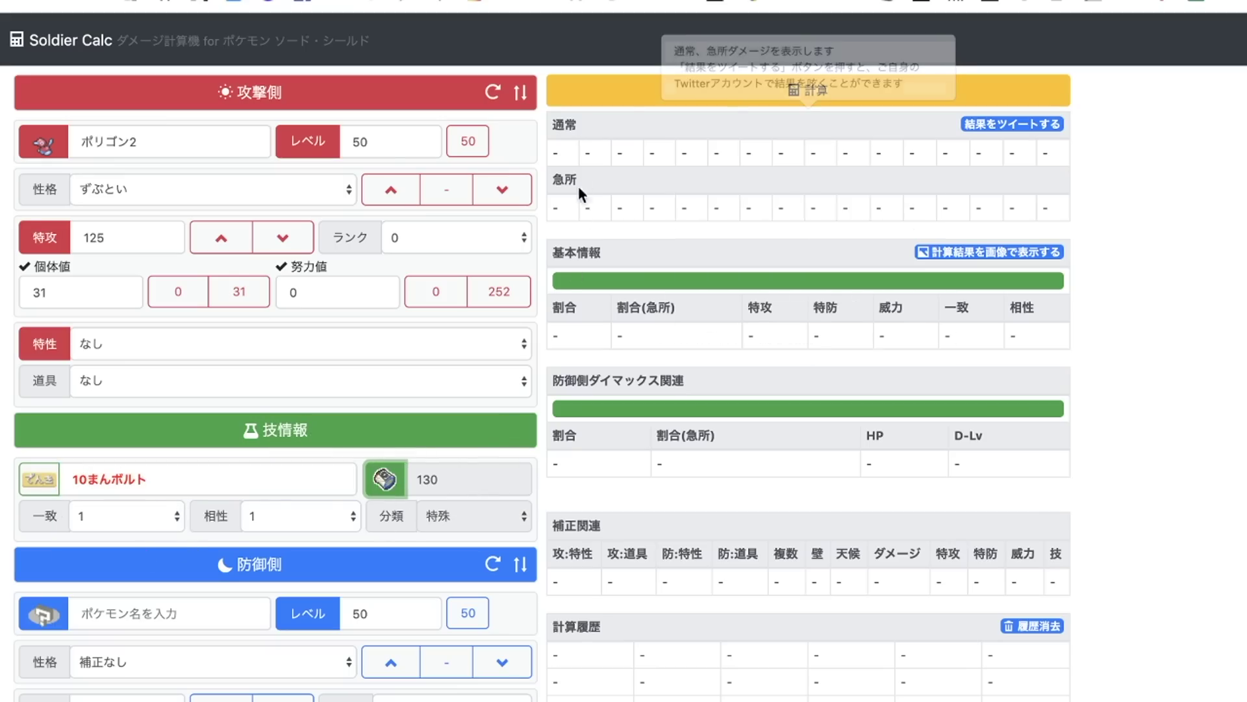
Step: Set サマヨール as the defending Pokémon and calculate the damage it takes
{"action": "left_click", "coordinate": [123, 600]}
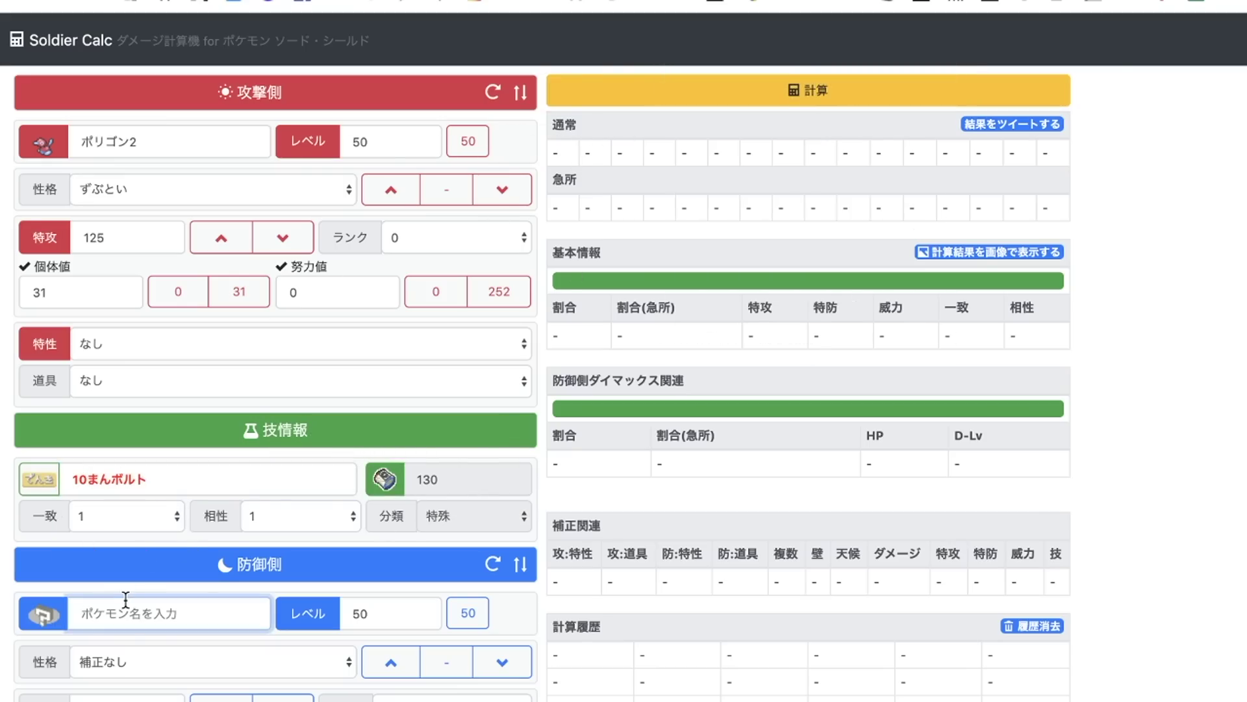
{"action": "type", "text": "さまよ"}
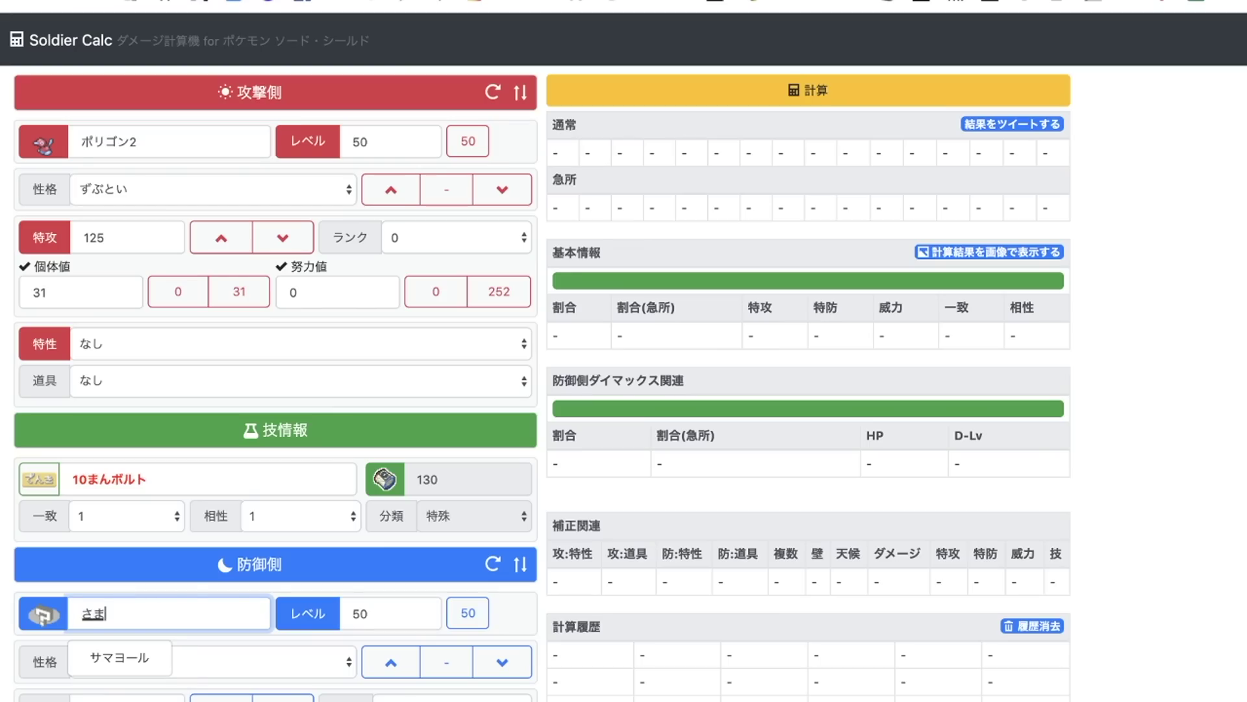
{"action": "left_click", "coordinate": [117, 658]}
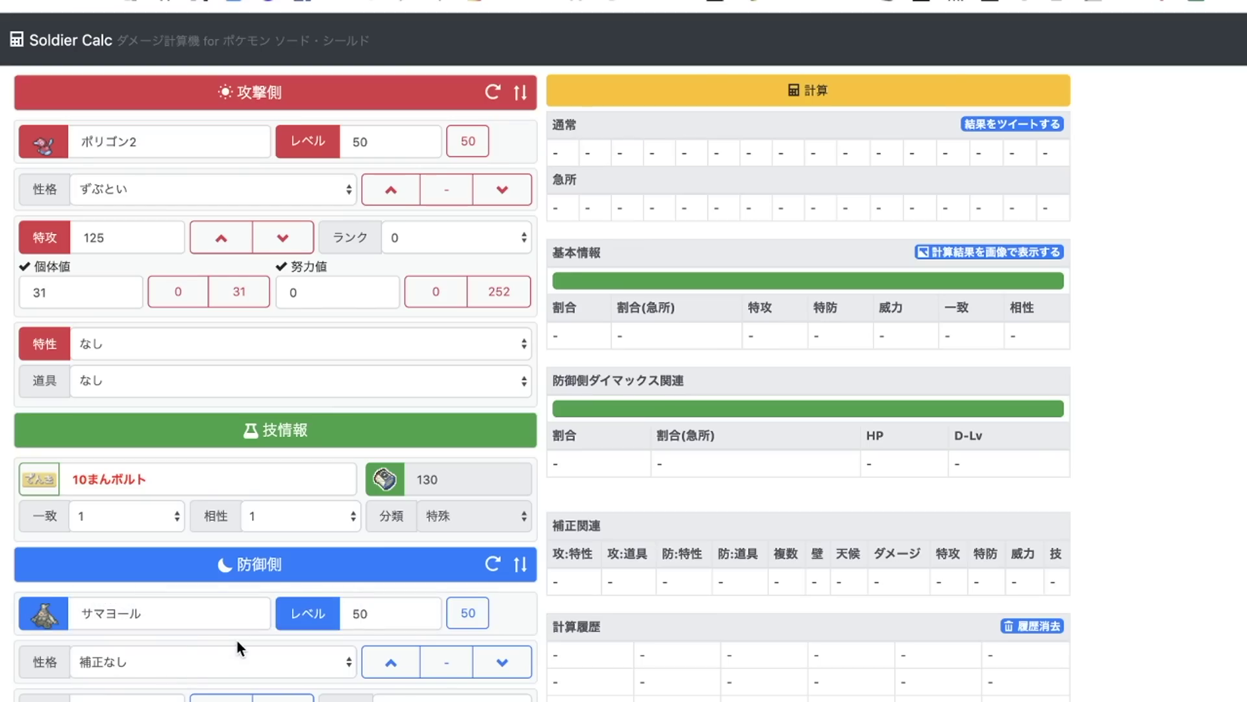
{"action": "left_click", "coordinate": [676, 101]}
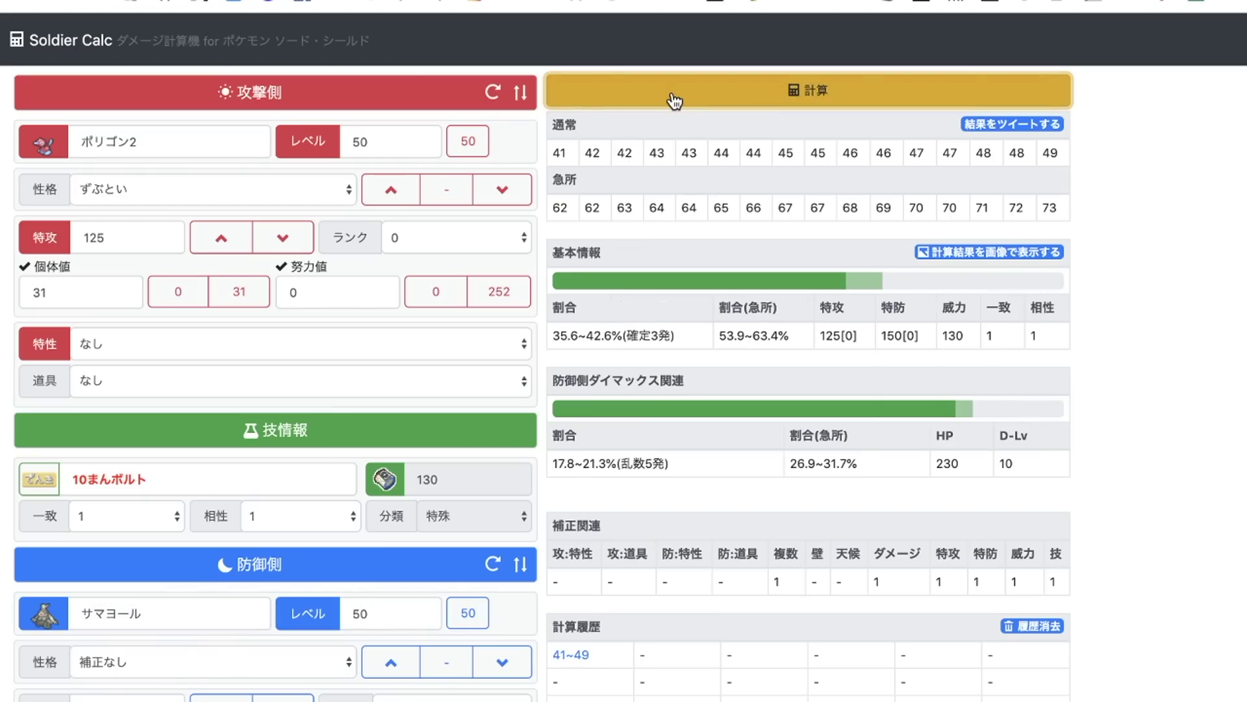